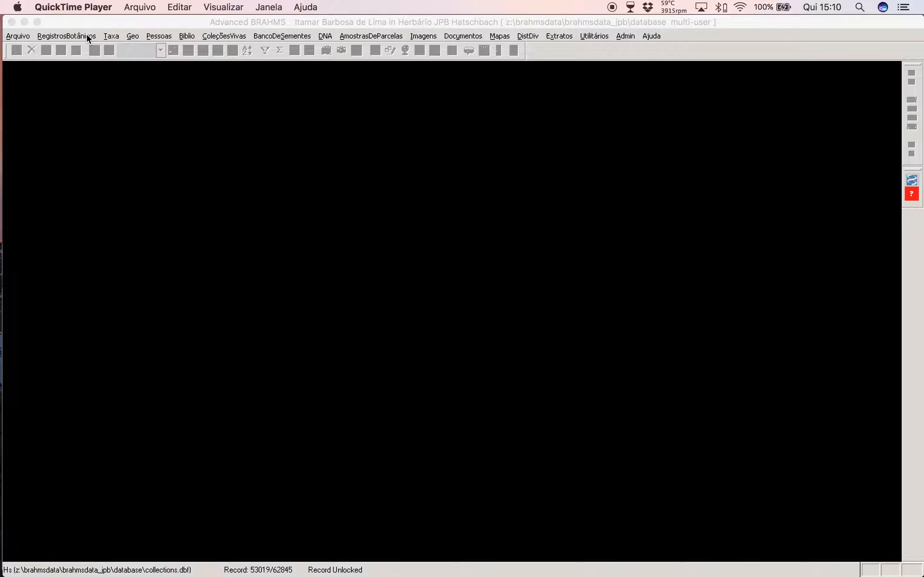
Step: Open the botanical records stored in the database for viewing and editing
{"action": "left_click", "coordinate": [86, 36]}
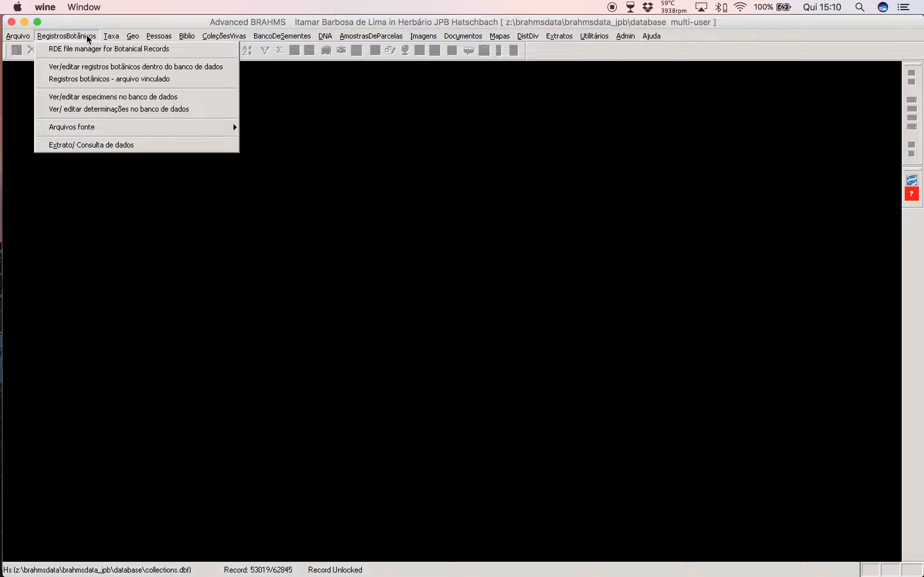
{"action": "left_click", "coordinate": [131, 66]}
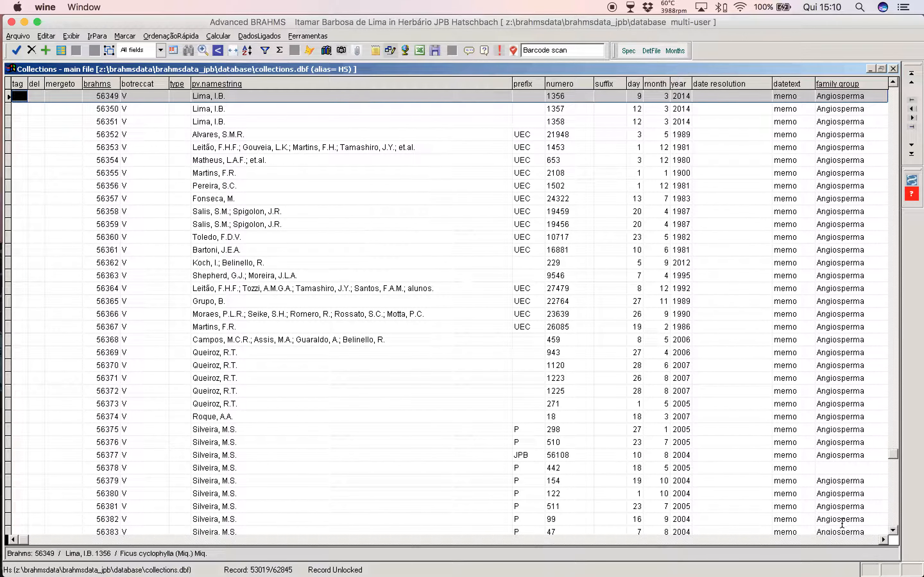
Step: Examine the data fields of the first collection record, from the collector and date columns through locality, coordinates, plant description and curation
{"action": "key", "text": "Tab"}
{"action": "key", "text": "Tab"}
{"action": "key", "text": "Tab"}
{"action": "key", "text": "Tab"}
{"action": "key", "text": "Tab"}
{"action": "key", "text": "Tab"}
{"action": "key", "text": "Tab"}
{"action": "key", "text": "Tab"}
{"action": "key", "text": "Tab"}
{"action": "key", "text": "Tab"}
{"action": "key", "text": "Tab"}
{"action": "key", "text": "Tab"}
{"action": "key", "text": "Tab"}
{"action": "key", "text": "Tab"}
{"action": "key", "text": "Tab"}
{"action": "key", "text": "Tab"}
{"action": "key", "text": "Tab"}
{"action": "key", "text": "Tab"}
{"action": "key", "text": "Tab"}
{"action": "key", "text": "Tab"}
{"action": "key", "text": "Tab"}
{"action": "key", "text": "Tab"}
{"action": "key", "text": "Tab"}
{"action": "key", "text": "Tab"}
{"action": "key", "text": "Tab"}
{"action": "key", "text": "Tab"}
{"action": "key", "text": "Tab"}
{"action": "key", "text": "Tab"}
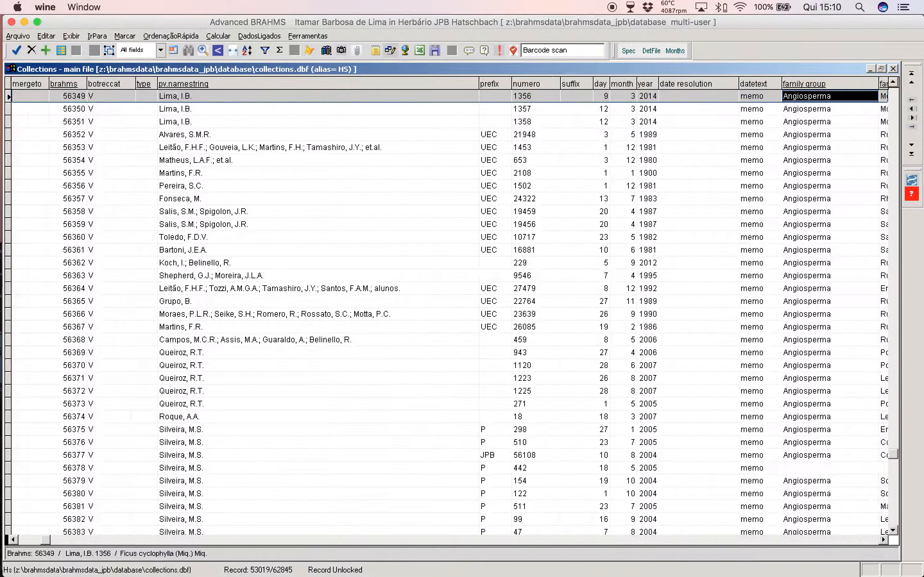
{"action": "key", "text": "Tab"}
{"action": "key", "text": "Tab"}
{"action": "key", "text": "Tab"}
{"action": "key", "text": "Tab"}
{"action": "key", "text": "Tab"}
{"action": "key", "text": "Tab"}
{"action": "key", "text": "Tab"}
{"action": "key", "text": "Tab"}
{"action": "key", "text": "Tab"}
{"action": "key", "text": "Tab"}
{"action": "key", "text": "Tab"}
{"action": "key", "text": "Tab"}
{"action": "key", "text": "Tab"}
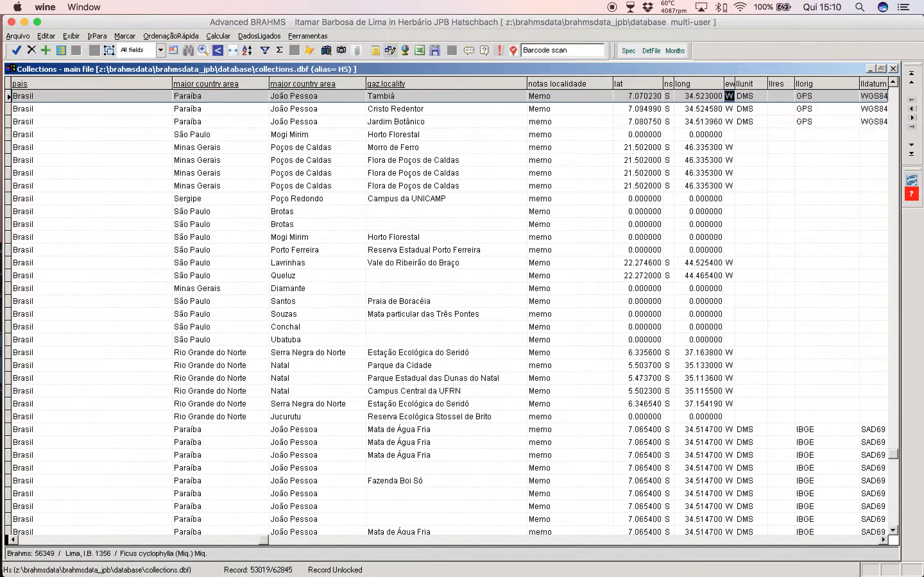
{"action": "key", "text": "Tab"}
{"action": "key", "text": "Tab"}
{"action": "key", "text": "Tab"}
{"action": "key", "text": "Tab"}
{"action": "key", "text": "Tab"}
{"action": "key", "text": "Tab"}
{"action": "key", "text": "Tab"}
{"action": "key", "text": "Tab"}
{"action": "key", "text": "Tab"}
{"action": "key", "text": "Tab"}
{"action": "key", "text": "Tab"}
{"action": "key", "text": "Tab"}
{"action": "key", "text": "Tab"}
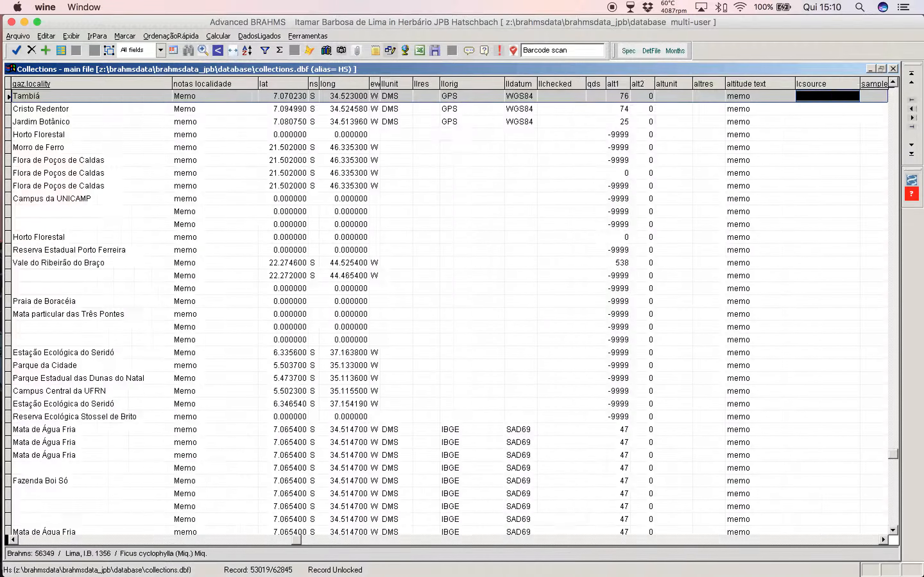
{"action": "key", "text": "Tab"}
{"action": "key", "text": "Tab"}
{"action": "key", "text": "Tab"}
{"action": "key", "text": "Tab"}
{"action": "key", "text": "Tab"}
{"action": "key", "text": "Tab"}
{"action": "key", "text": "Tab"}
{"action": "key", "text": "Tab"}
{"action": "key", "text": "Tab"}
{"action": "key", "text": "Tab"}
{"action": "key", "text": "Tab"}
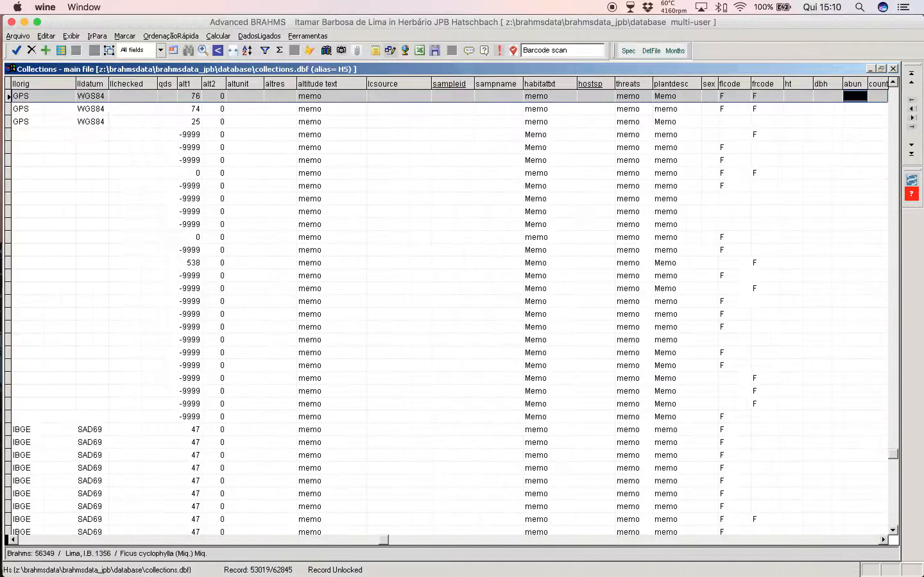
{"action": "key", "text": "Tab"}
{"action": "key", "text": "Tab"}
{"action": "key", "text": "Tab"}
{"action": "key", "text": "Tab"}
{"action": "key", "text": "Tab"}
{"action": "key", "text": "Tab"}
{"action": "key", "text": "Tab"}
{"action": "key", "text": "Tab"}
{"action": "key", "text": "Tab"}
{"action": "key", "text": "Tab"}
{"action": "key", "text": "Tab"}
{"action": "key", "text": "Tab"}
{"action": "key", "text": "Tab"}
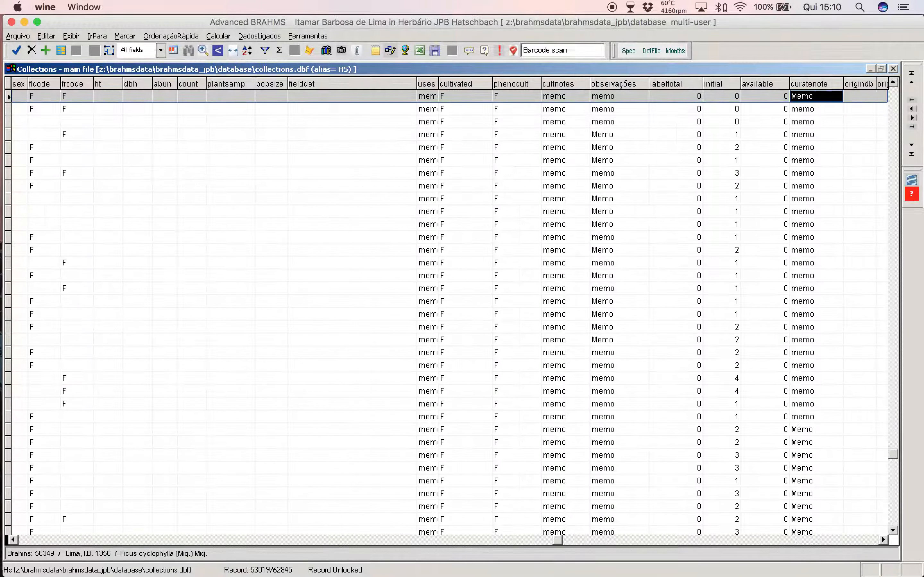
{"action": "key", "text": "Tab"}
{"action": "key", "text": "Tab"}
{"action": "key", "text": "Tab"}
{"action": "key", "text": "Tab"}
{"action": "key", "text": "Tab"}
{"action": "key", "text": "Tab"}
{"action": "key", "text": "Tab"}
{"action": "key", "text": "Tab"}
{"action": "key", "text": "Tab"}
{"action": "key", "text": "Tab"}
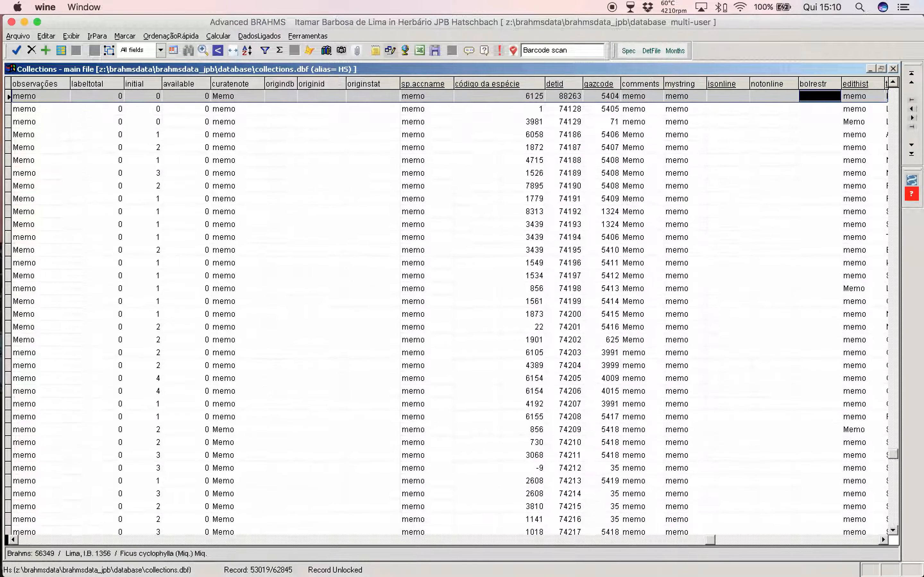
{"action": "key", "text": "Tab"}
{"action": "key", "text": "Tab"}
{"action": "key", "text": "Tab"}
{"action": "key", "text": "Tab"}
{"action": "key", "text": "Tab"}
{"action": "key", "text": "Tab"}
{"action": "key", "text": "Tab"}
{"action": "key", "text": "Tab"}
{"action": "key", "text": "Tab"}
{"action": "key", "text": "Tab"}
{"action": "key", "text": "Tab"}
{"action": "key", "text": "Tab"}
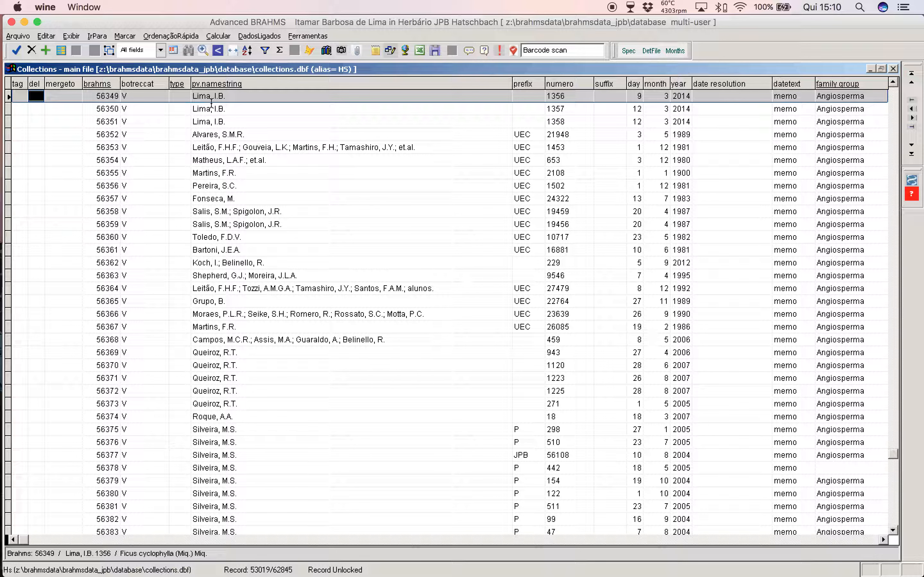
Step: Open the entry/edit form for collection number 1356, show its specimens and determinations, and fit the determination columns to their contents
{"action": "left_click", "coordinate": [229, 98]}
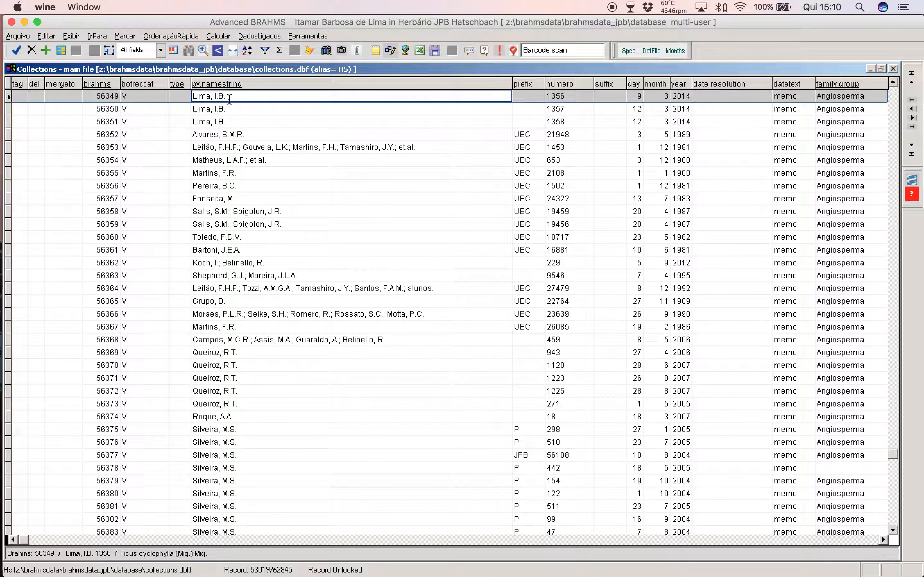
{"action": "left_click", "coordinate": [61, 50]}
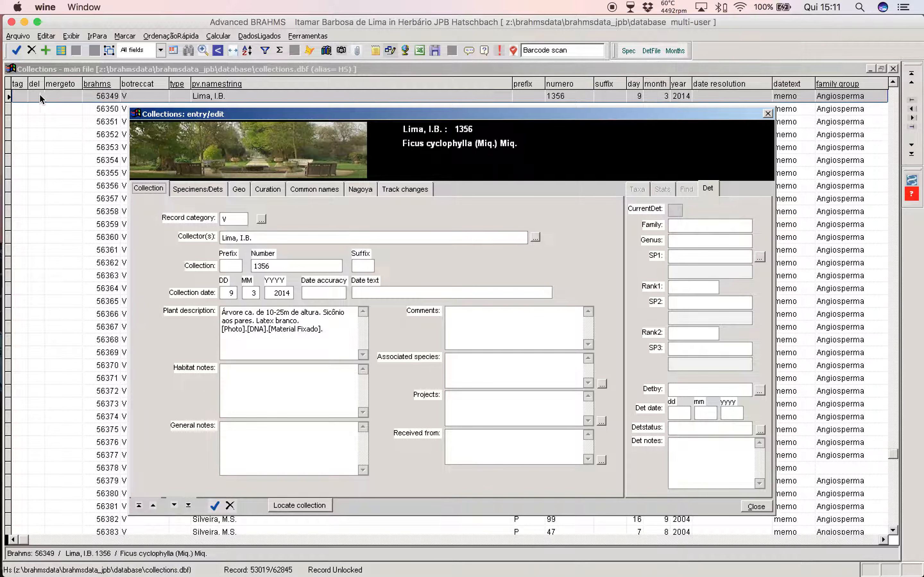
{"action": "left_click", "coordinate": [211, 190]}
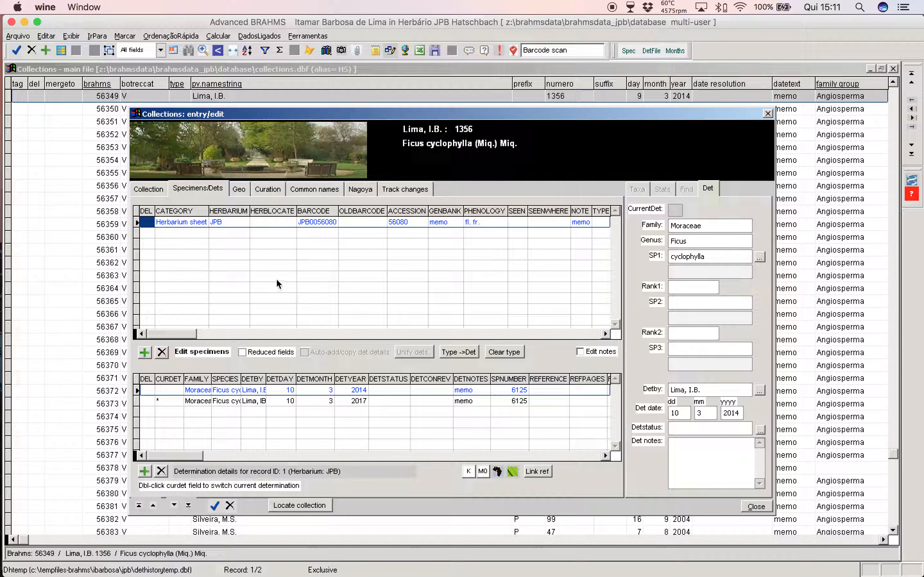
{"action": "right_click", "coordinate": [233, 403]}
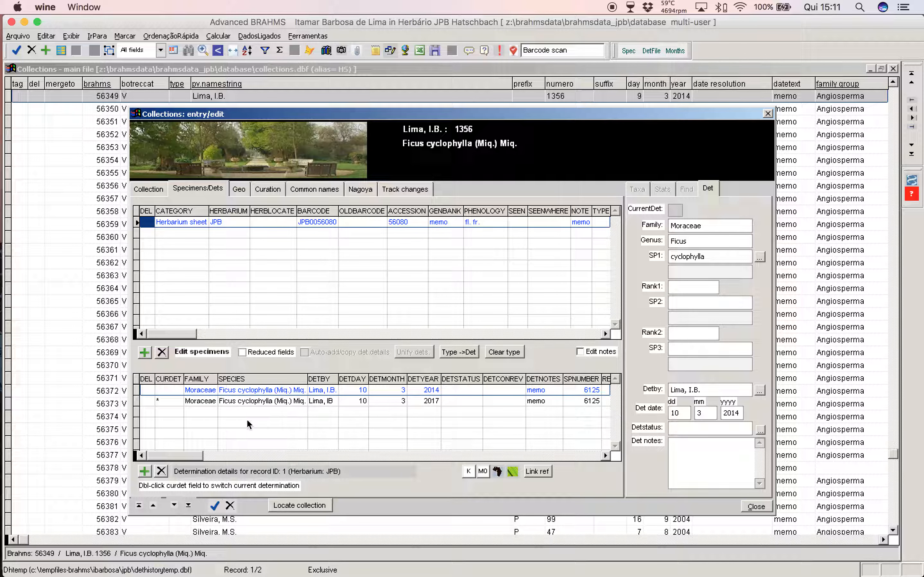
Step: Add a determination to the JPB herbarium sheet with the species Ficus cyclophylla and accept it as the collection's determination
{"action": "left_click", "coordinate": [236, 222]}
{"action": "left_click", "coordinate": [147, 475]}
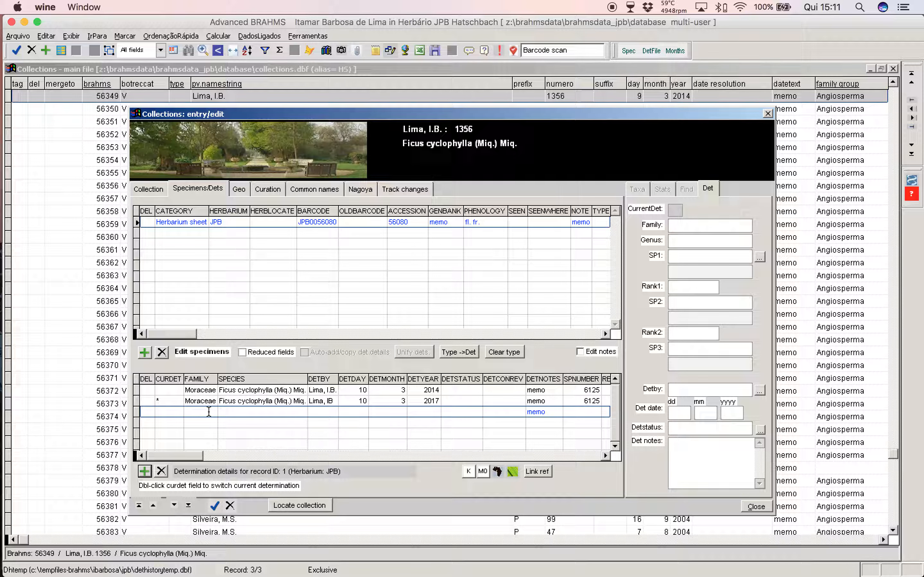
{"action": "double_click", "coordinate": [238, 412]}
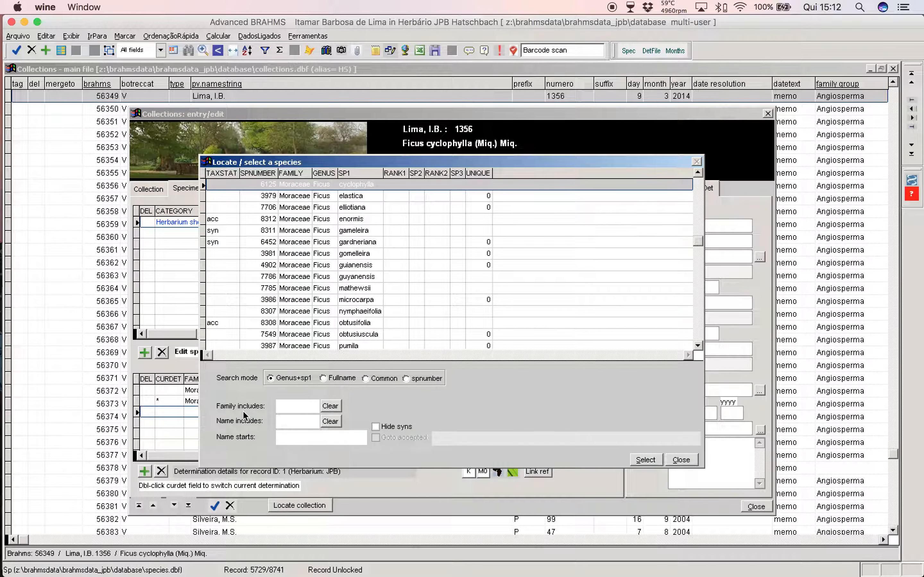
{"action": "type", "text": "ficus "}
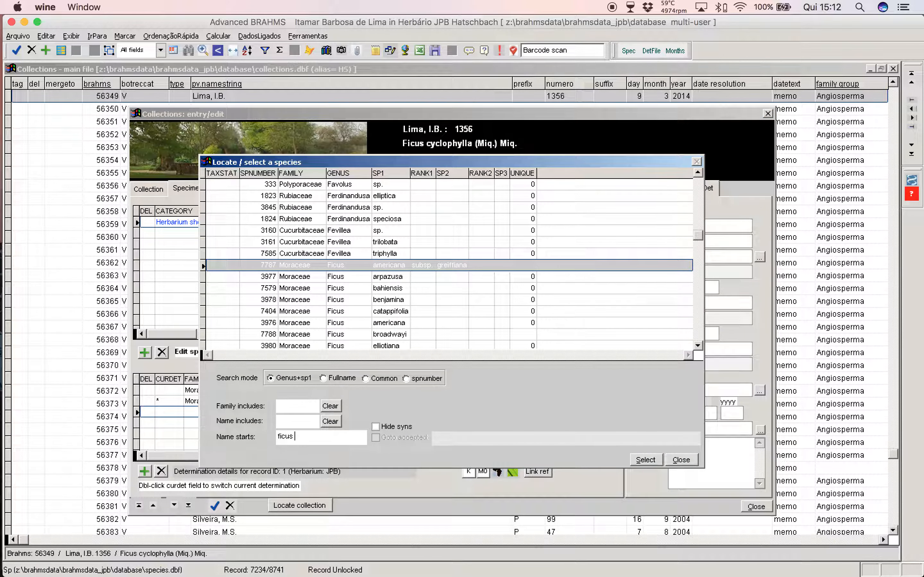
{"action": "type", "text": "cy"}
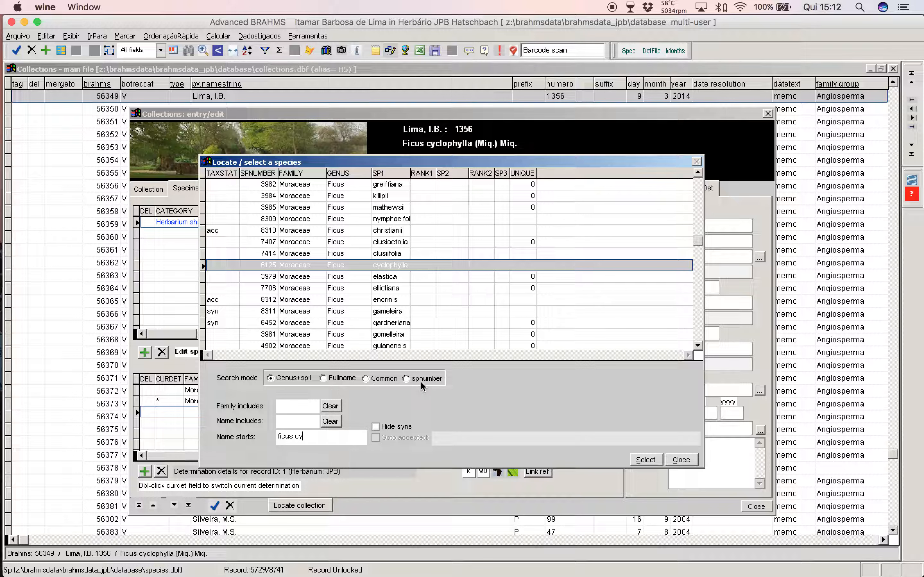
{"action": "left_click", "coordinate": [643, 461]}
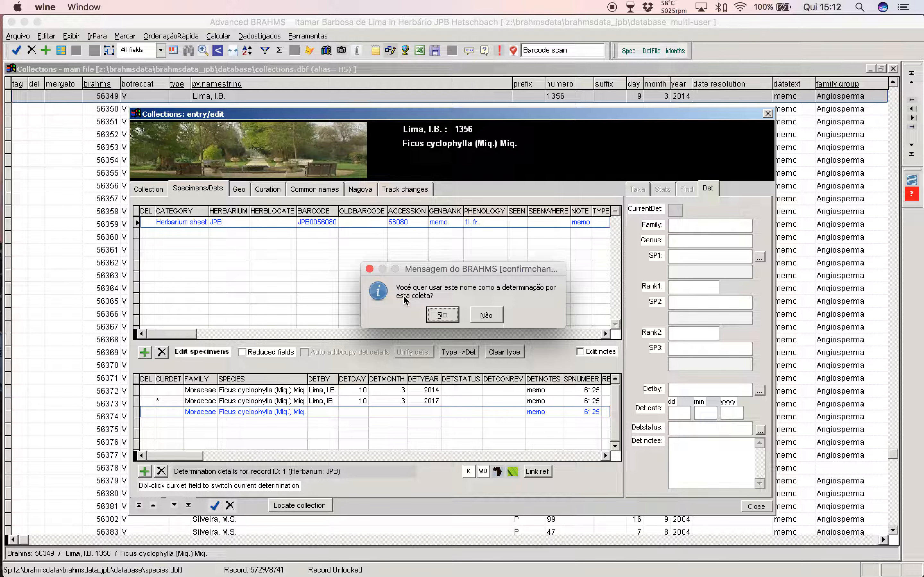
{"action": "left_click", "coordinate": [442, 316]}
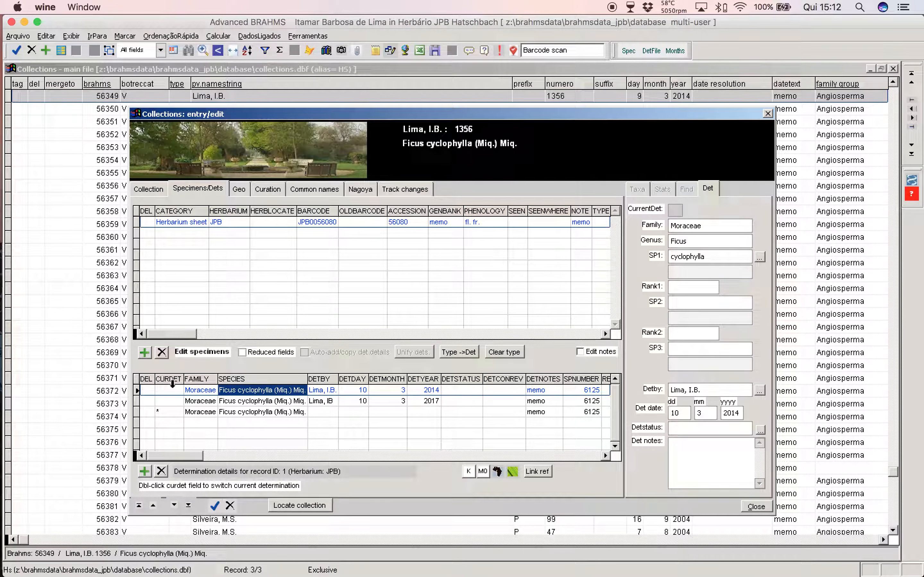
Step: Look up the determiner by surname and initials and save that person as the determiner of the new determination
{"action": "left_click", "coordinate": [276, 412]}
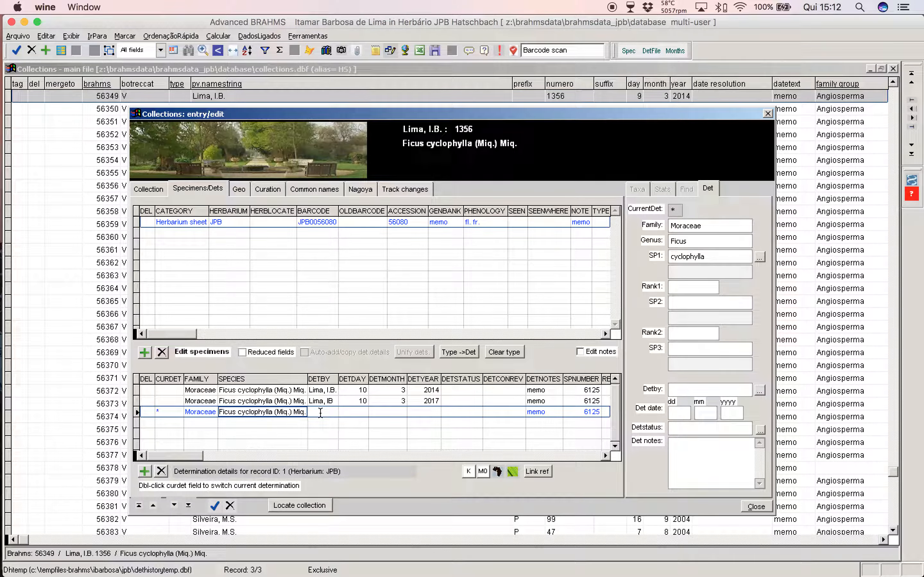
{"action": "left_click", "coordinate": [320, 412]}
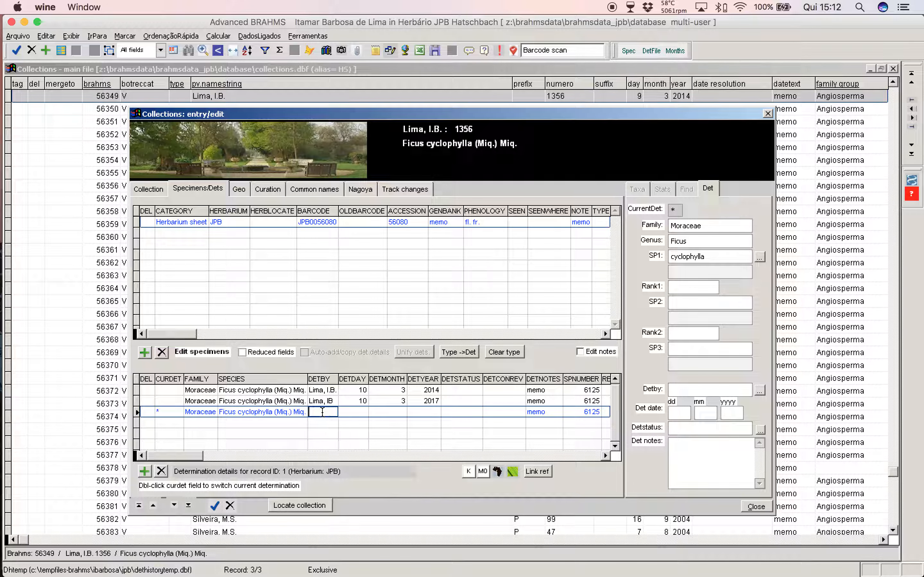
{"action": "double_click", "coordinate": [322, 412]}
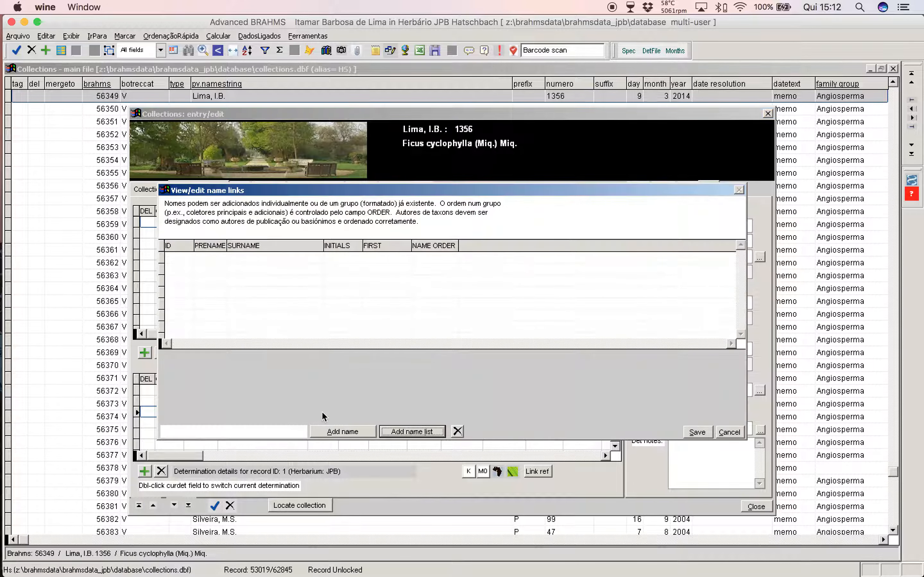
{"action": "left_click", "coordinate": [356, 431]}
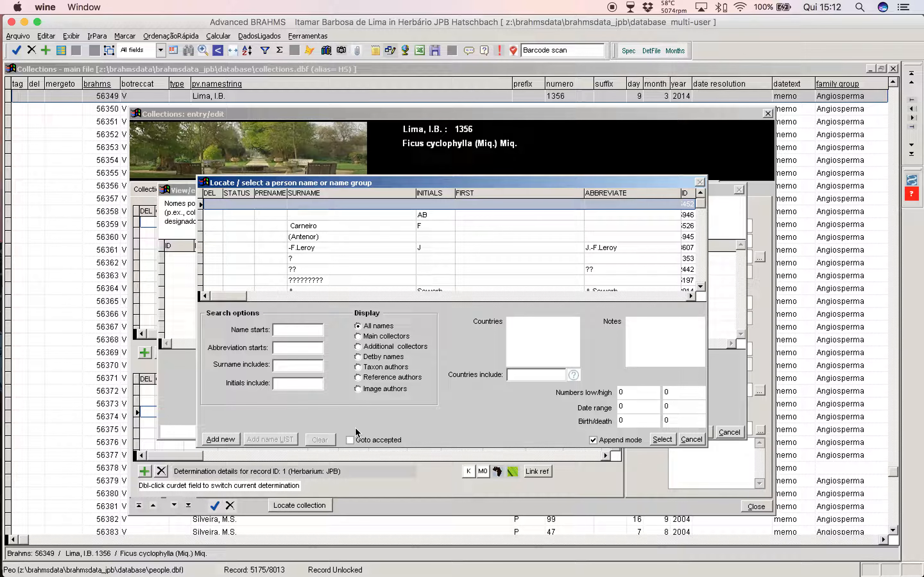
{"action": "type", "text": "lima"}
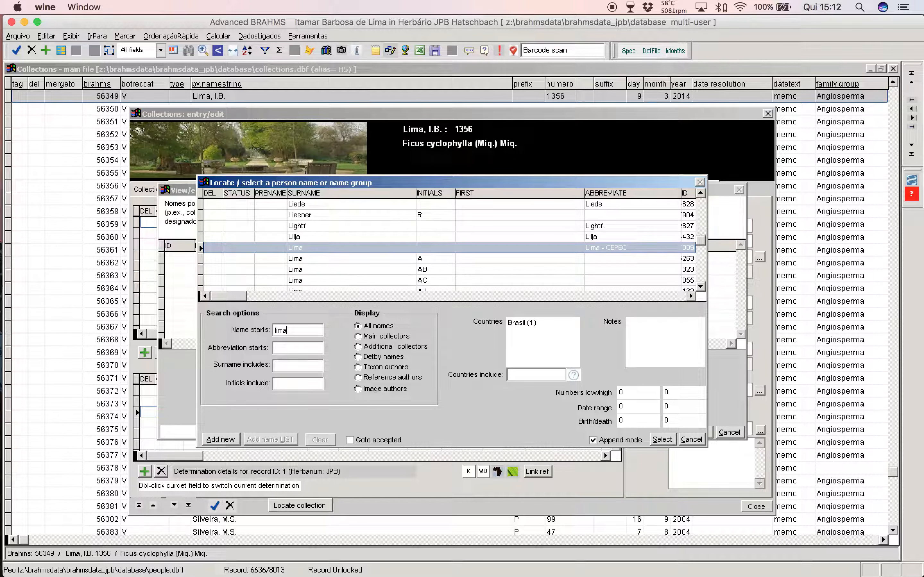
{"action": "type", "text": " ib"}
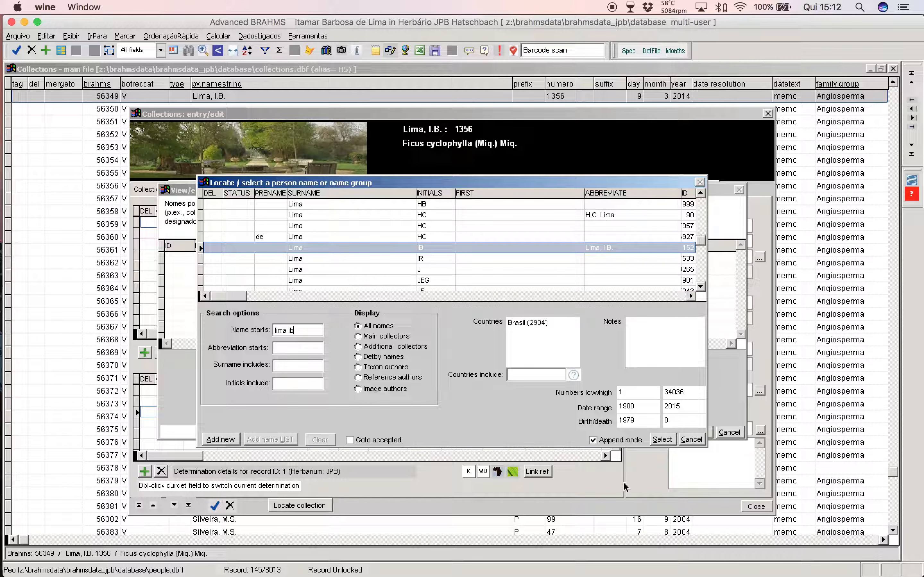
{"action": "left_click", "coordinate": [655, 442]}
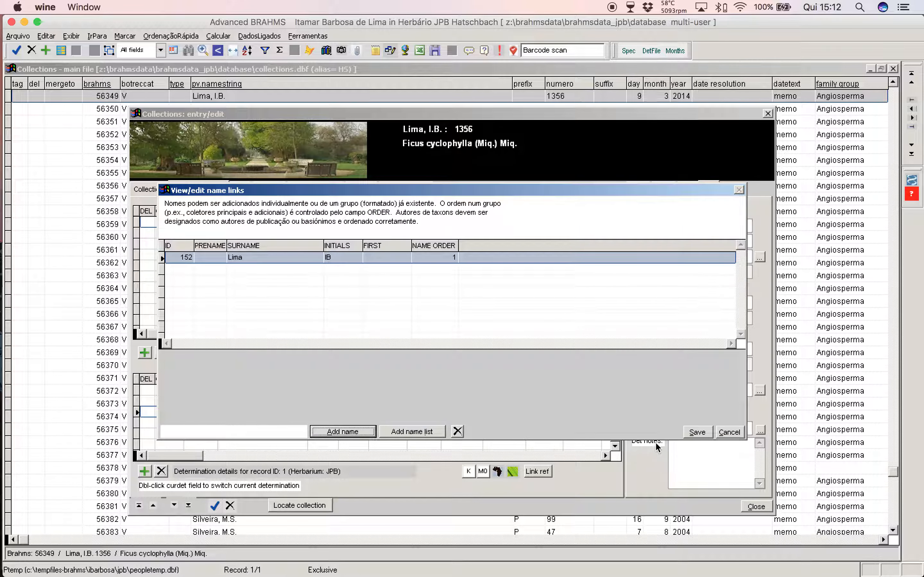
{"action": "left_click", "coordinate": [689, 436]}
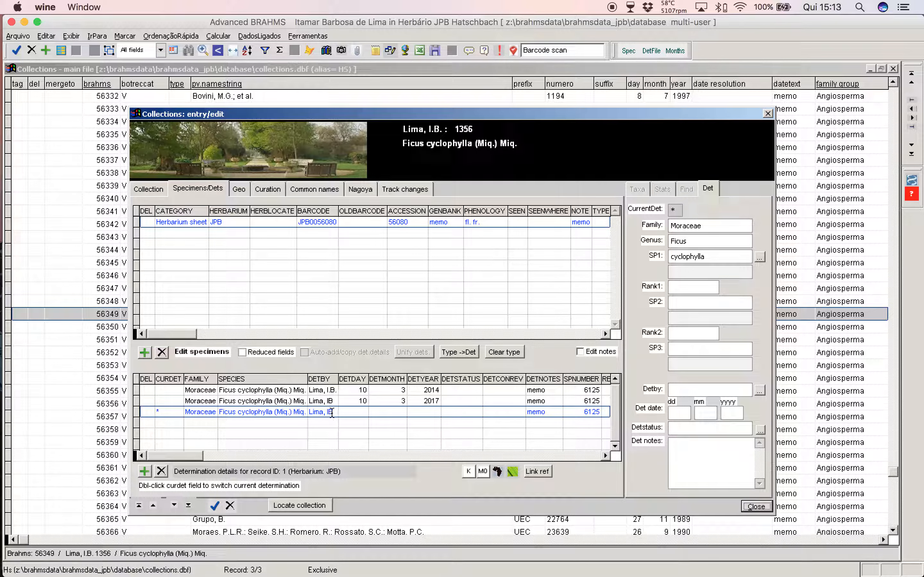
Step: Add a second determiner entry to the new determination, picking the same person again, and save the name links
{"action": "double_click", "coordinate": [328, 413]}
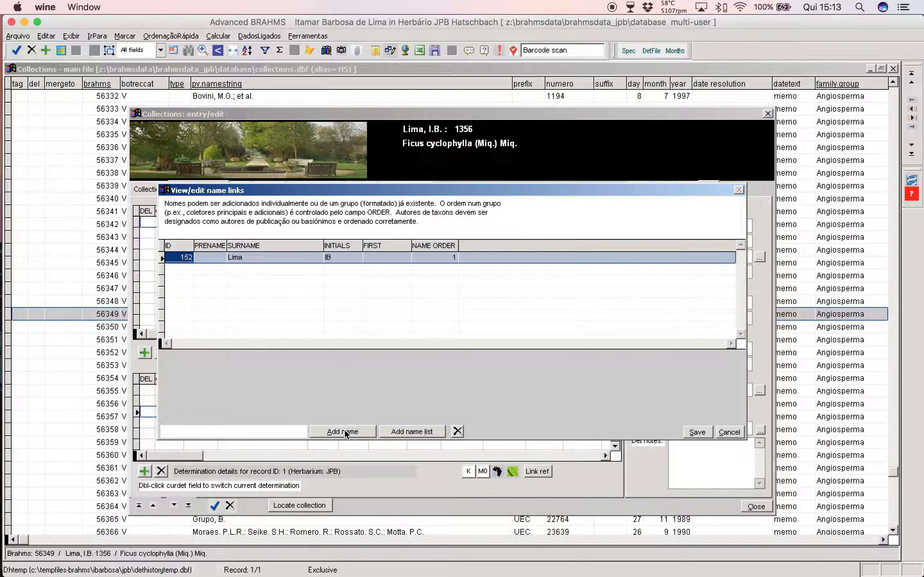
{"action": "left_click", "coordinate": [343, 432]}
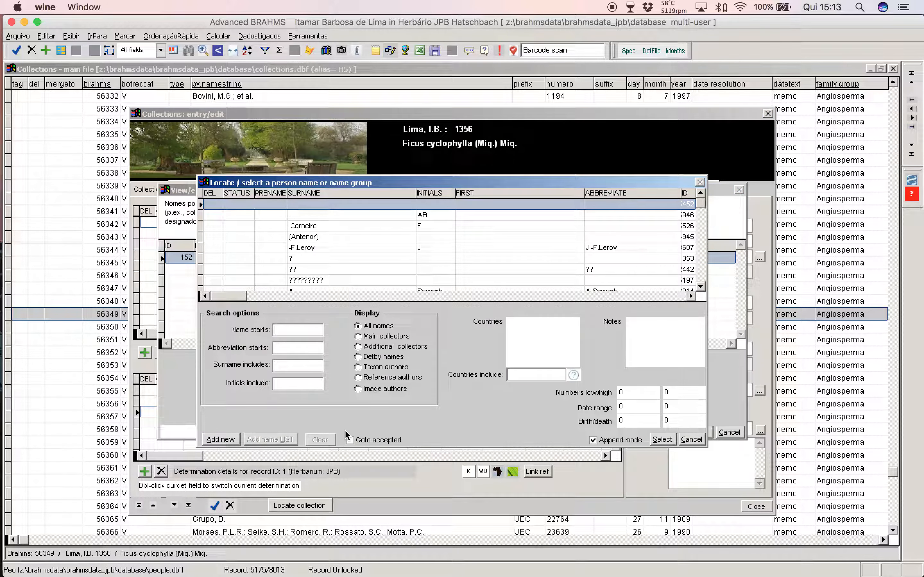
{"action": "type", "text": "lima"}
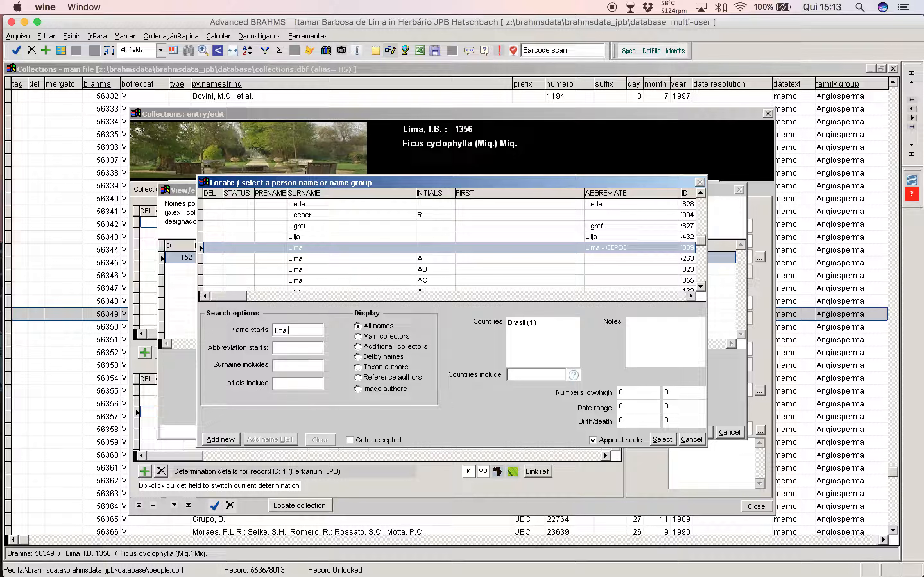
{"action": "type", "text": " ib"}
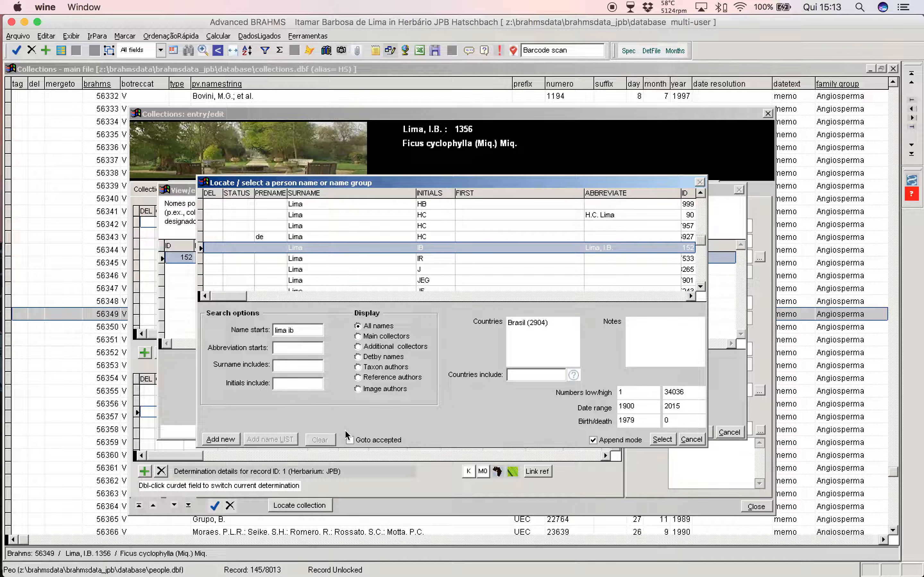
{"action": "key", "text": "Tab"}
{"action": "key", "text": "Tab"}
{"action": "left_click", "coordinate": [661, 442]}
{"action": "left_click", "coordinate": [696, 433]}
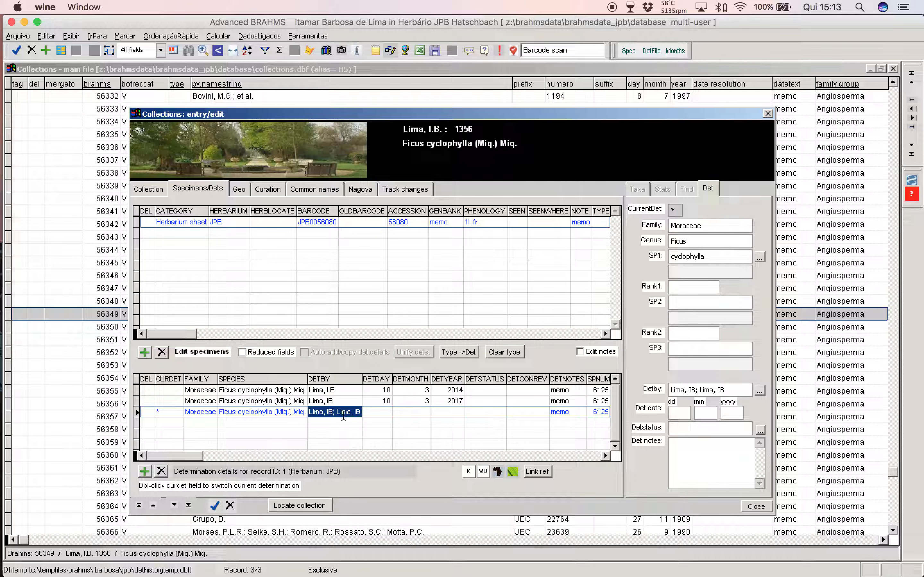
Step: Date the new determination day 10, month 3, year 2017, and close the entry/edit form
{"action": "left_click", "coordinate": [373, 413]}
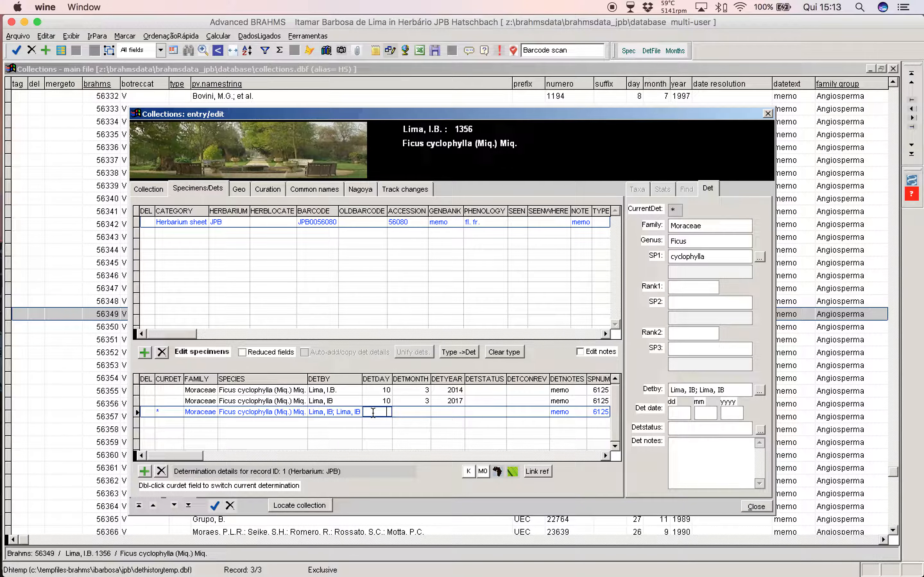
{"action": "type", "text": "10"}
{"action": "key", "text": "Tab"}
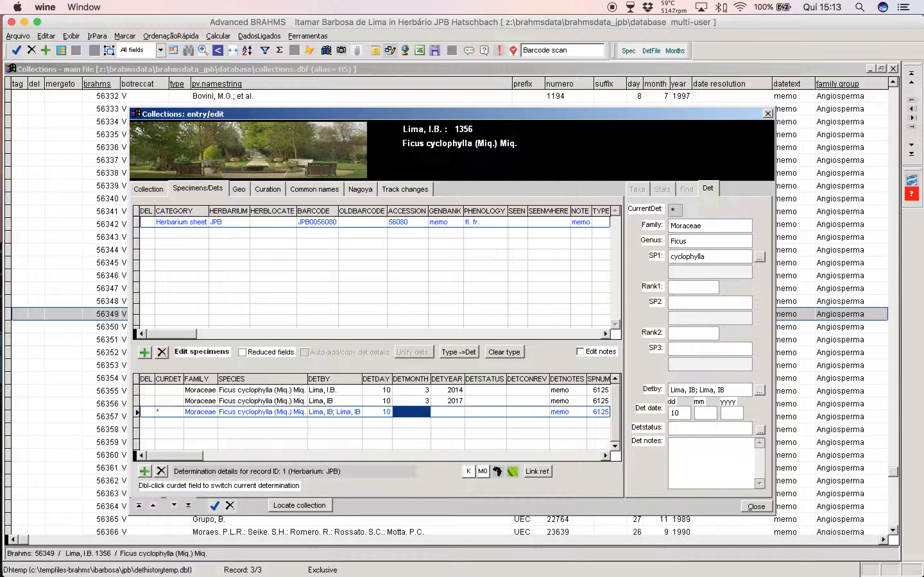
{"action": "type", "text": "03"}
{"action": "key", "text": "Tab"}
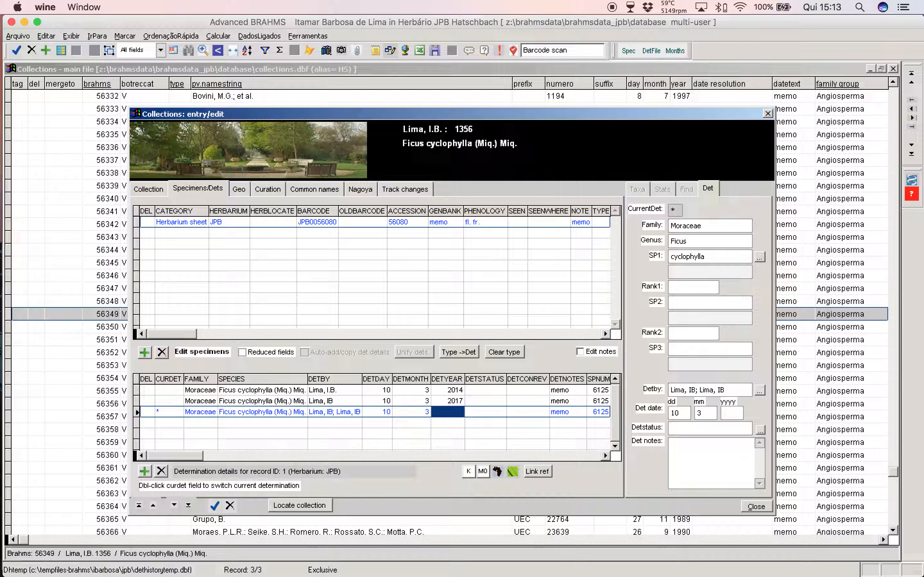
{"action": "type", "text": "2017"}
{"action": "key", "text": "Tab"}
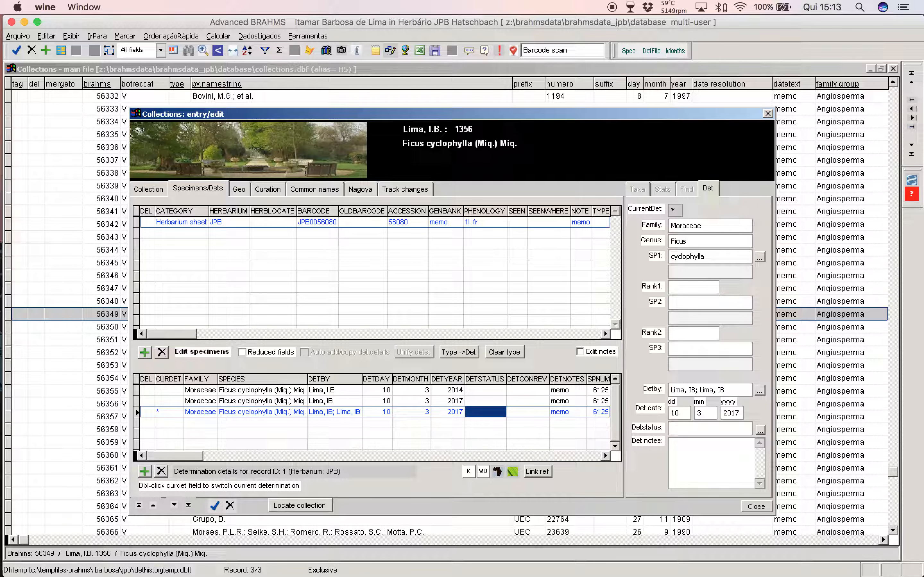
{"action": "left_click", "coordinate": [753, 509]}
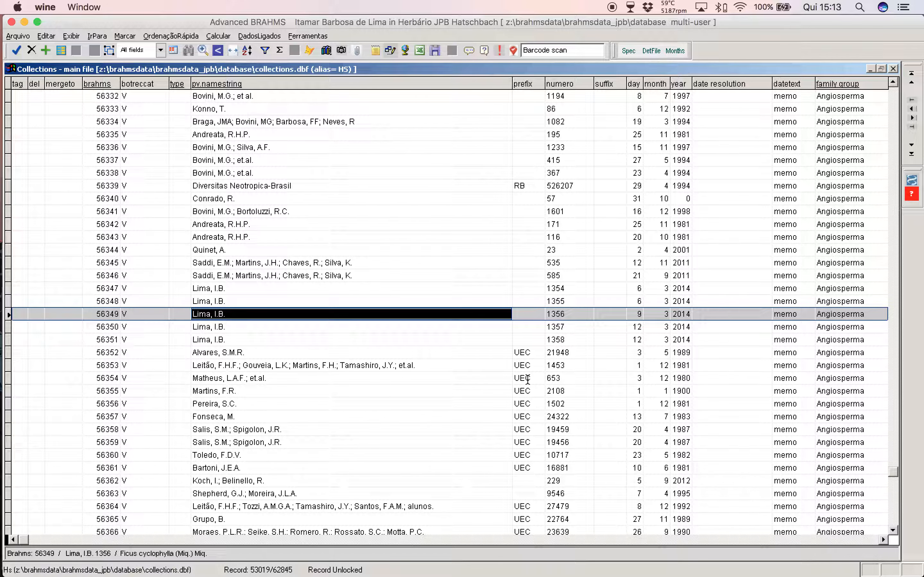
Step: Reopen the specimens and determinations of collection 1356, delete the current determination with two determiners, and close the form
{"action": "left_click", "coordinate": [61, 50]}
{"action": "left_click", "coordinate": [208, 188]}
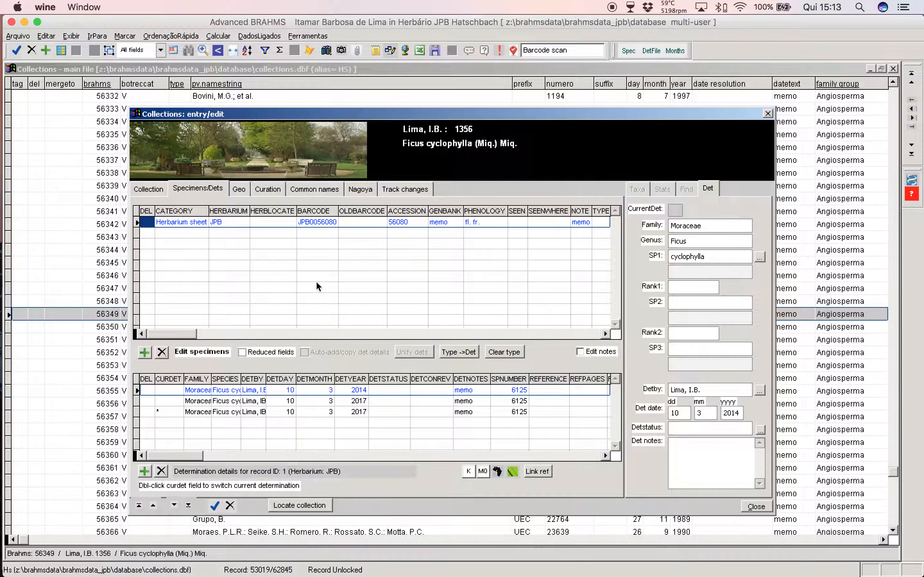
{"action": "left_click", "coordinate": [223, 413]}
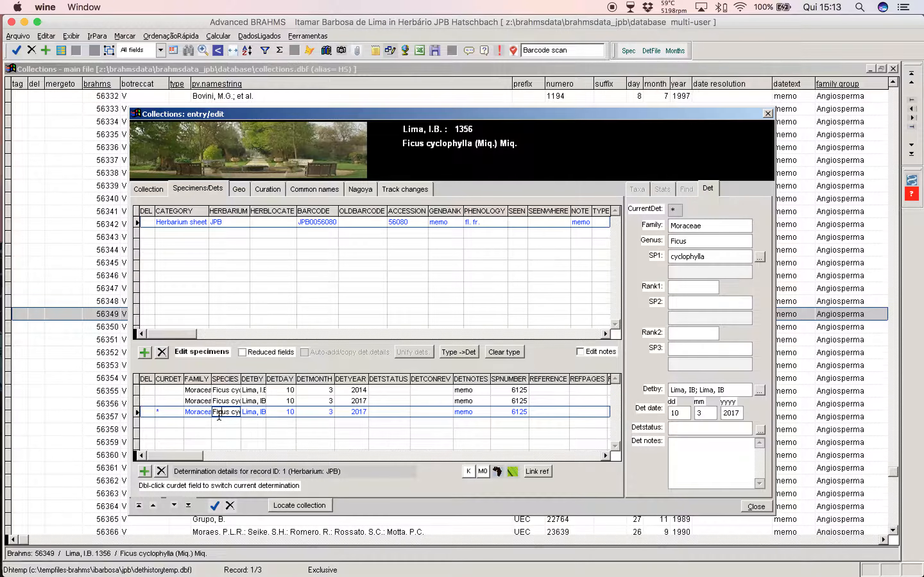
{"action": "left_click", "coordinate": [161, 472]}
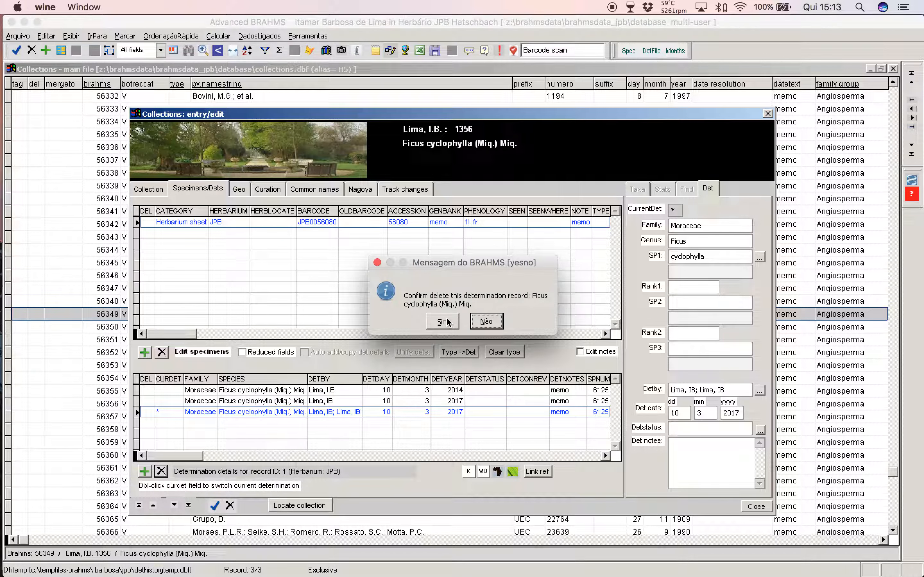
{"action": "left_click", "coordinate": [443, 322]}
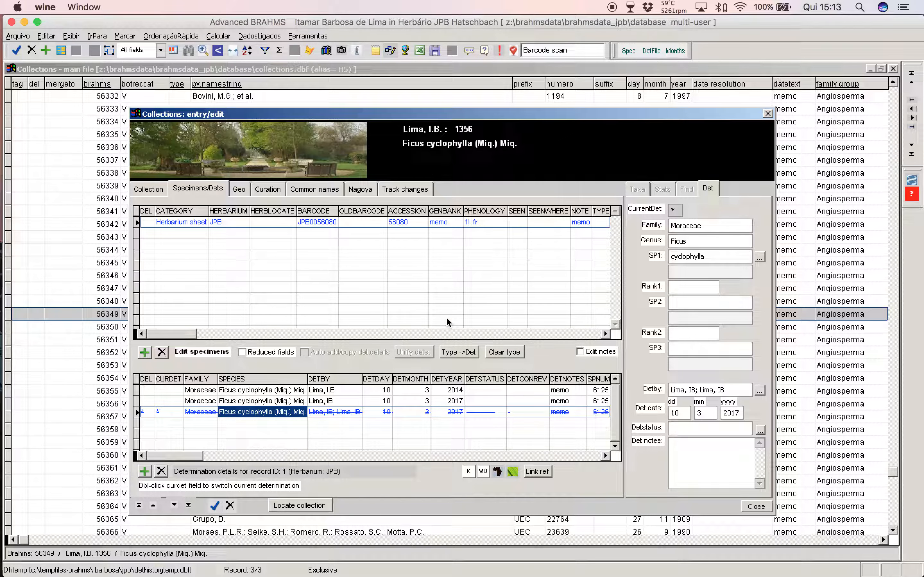
{"action": "left_click", "coordinate": [288, 224]}
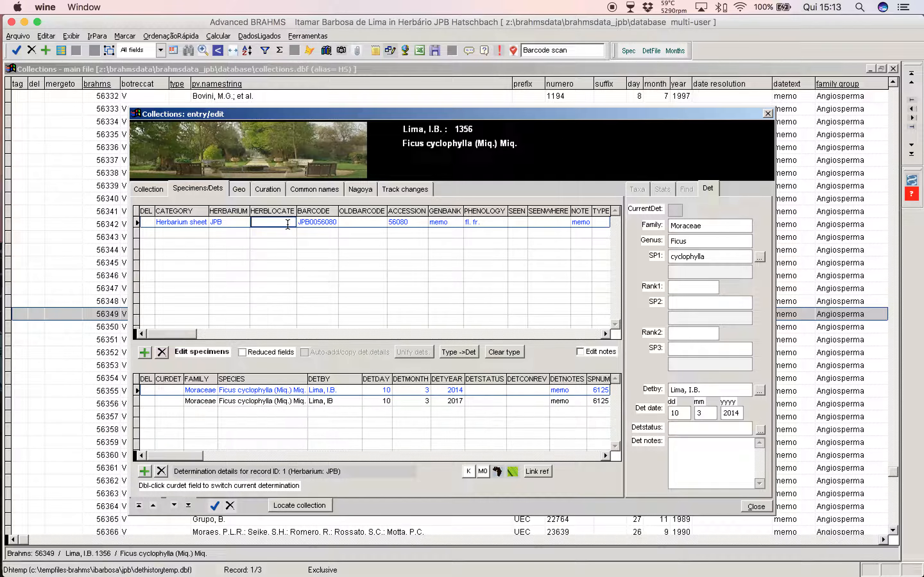
{"action": "left_click", "coordinate": [242, 401]}
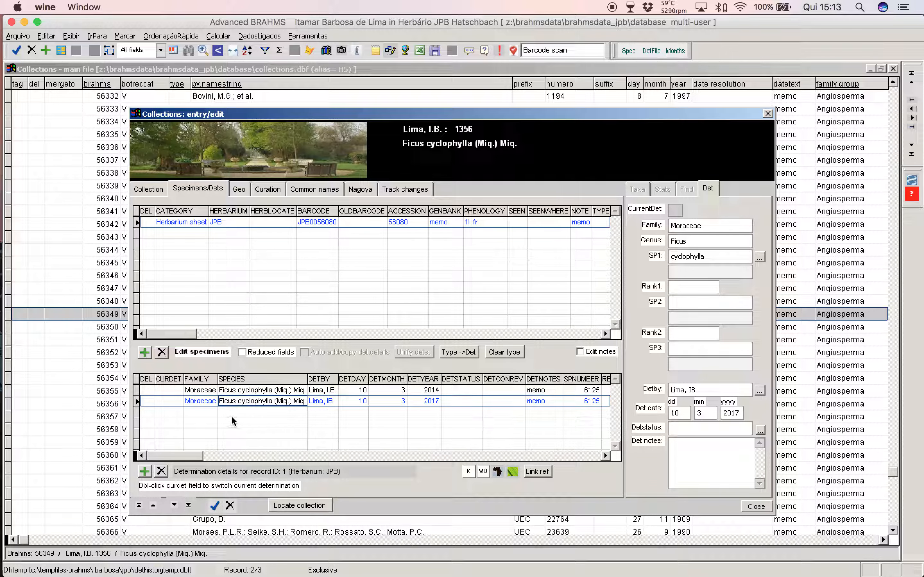
{"action": "left_click", "coordinate": [759, 507]}
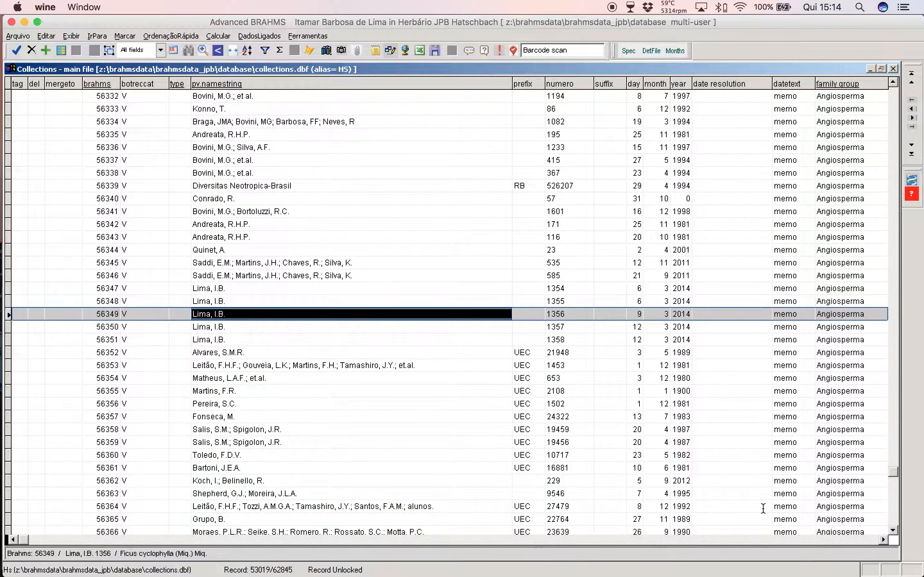
Step: Reopen the determinations of collection 1356, make the 2014 Ficus cyclophylla determination the current one, and close the form
{"action": "left_click", "coordinate": [60, 50]}
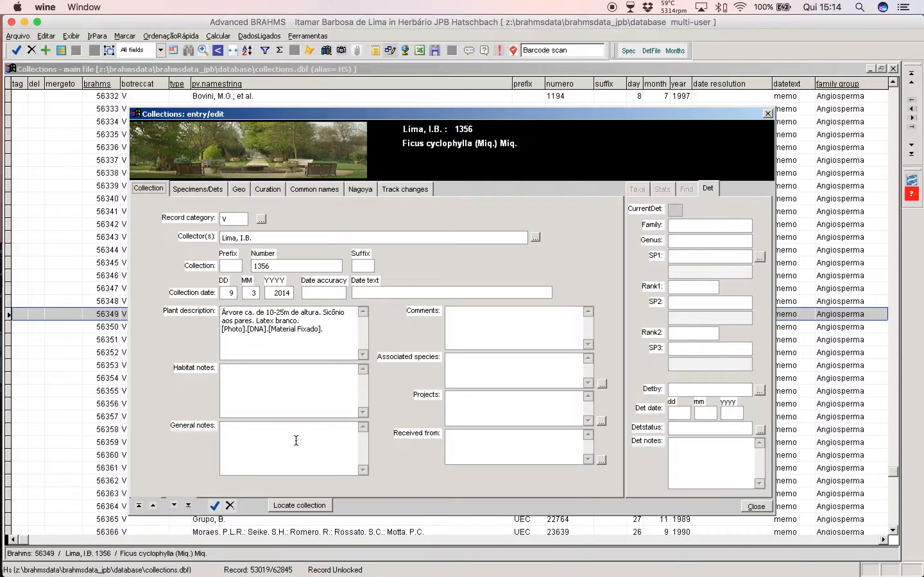
{"action": "left_click", "coordinate": [207, 190]}
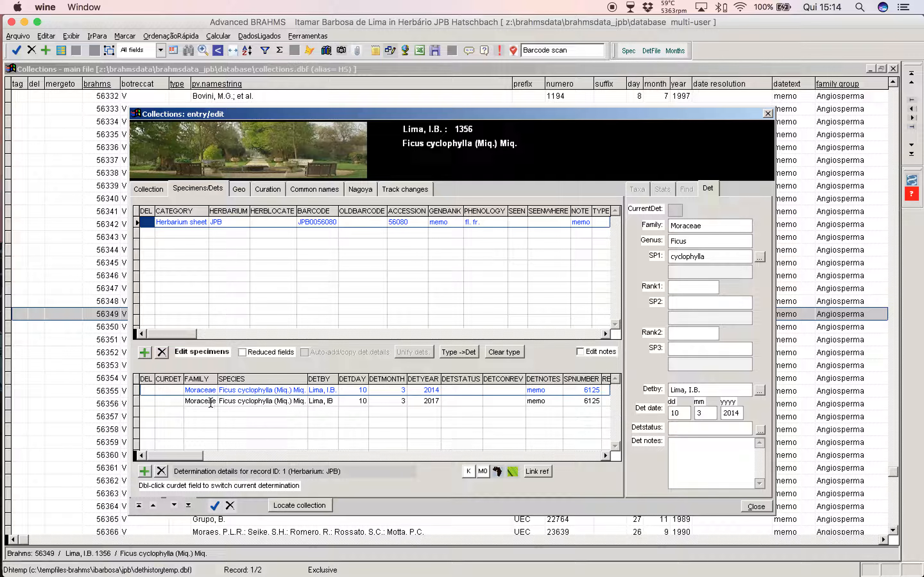
{"action": "left_click", "coordinate": [174, 391]}
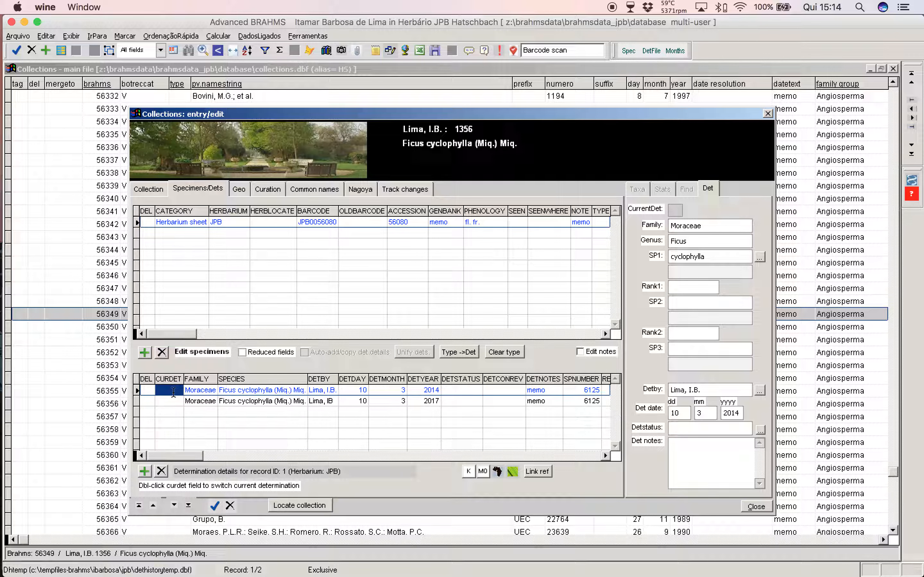
{"action": "double_click", "coordinate": [174, 391]}
{"action": "left_click", "coordinate": [170, 402]}
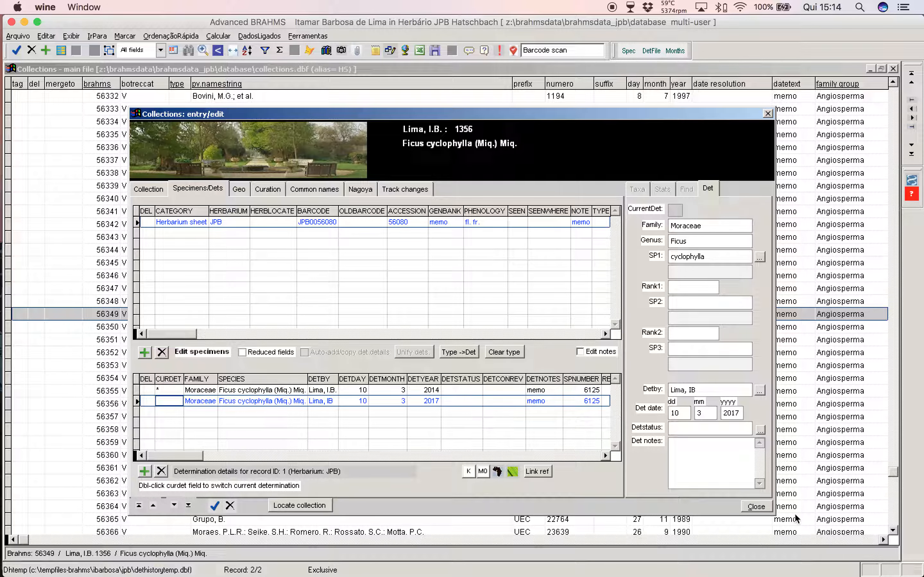
{"action": "left_click", "coordinate": [765, 508]}
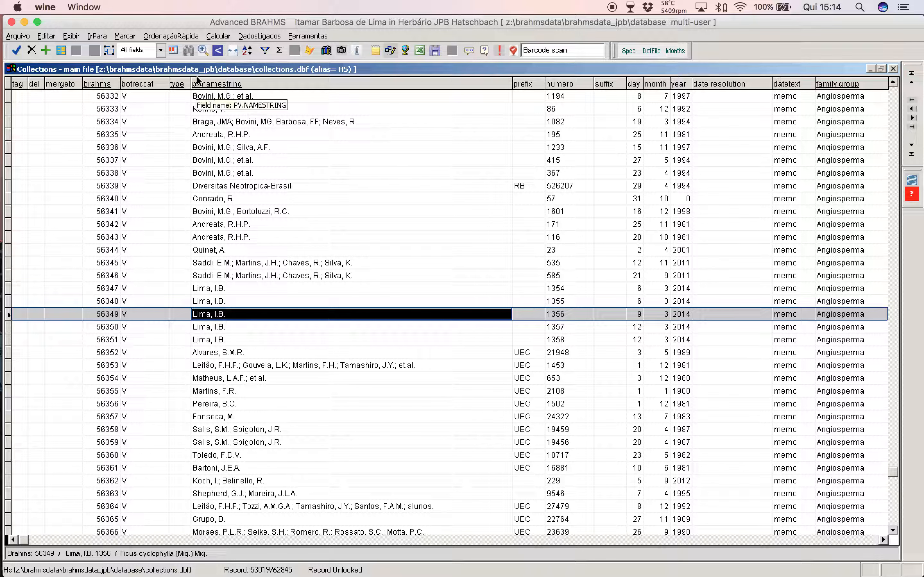
Step: Locate the collector's collection number 40 by searching the collections on collector name plus number
{"action": "left_click", "coordinate": [188, 51]}
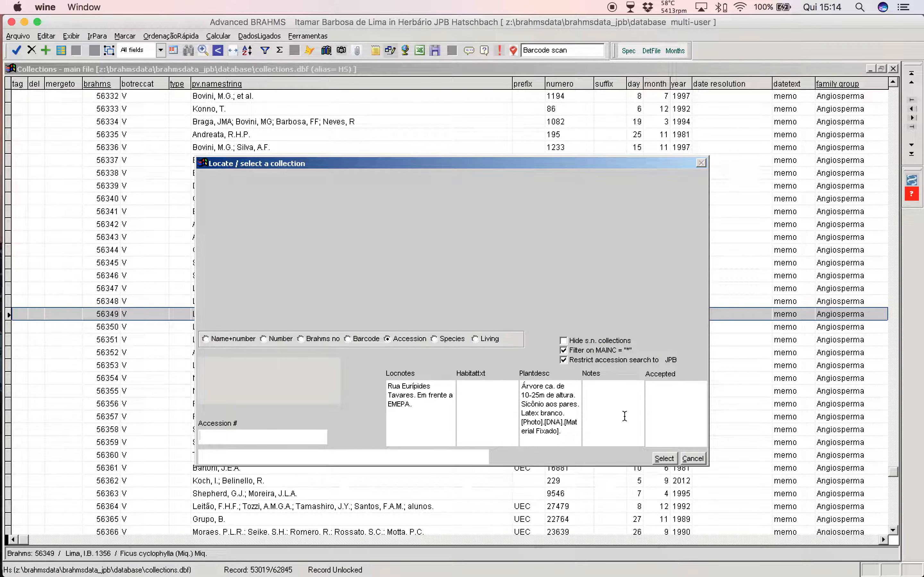
{"action": "left_click", "coordinate": [691, 459]}
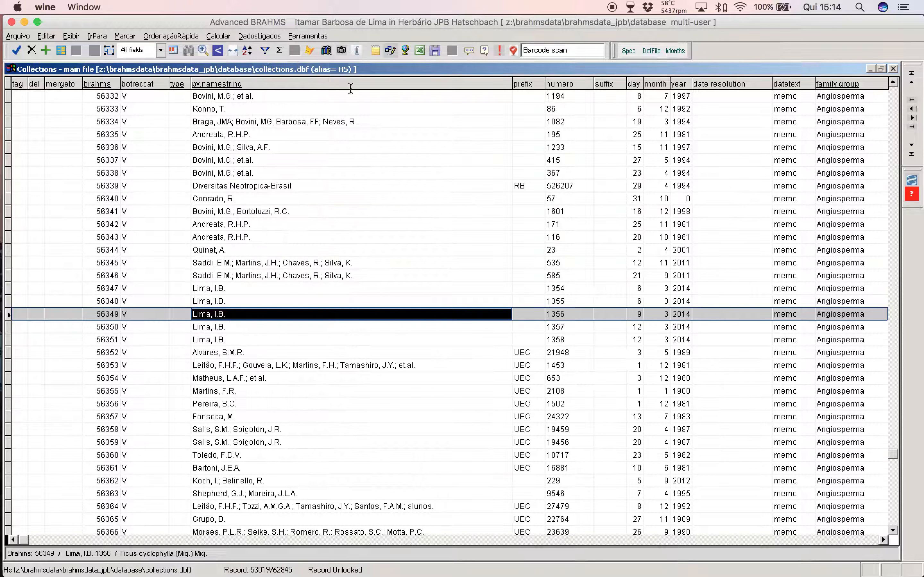
{"action": "left_click", "coordinate": [189, 53]}
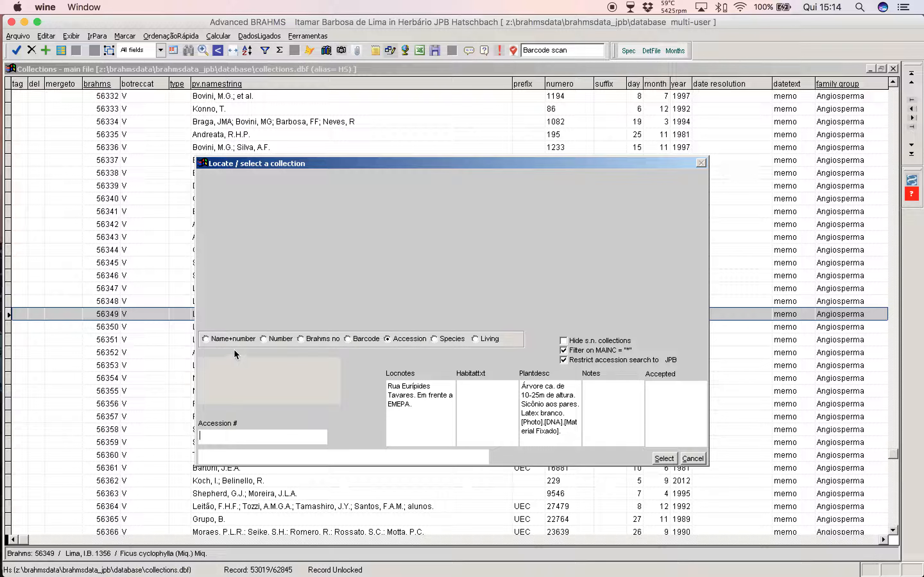
{"action": "left_click", "coordinate": [219, 338]}
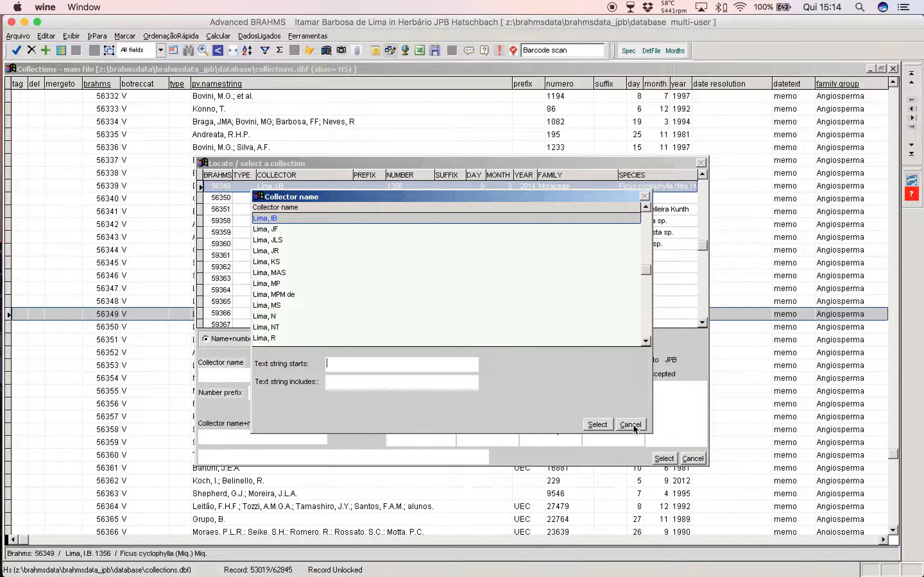
{"action": "left_click", "coordinate": [596, 424]}
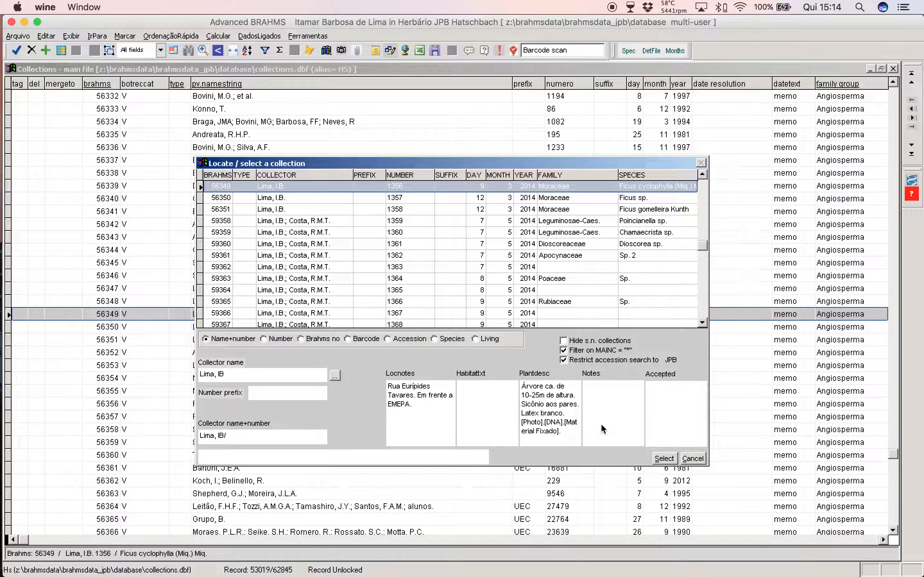
{"action": "type", "text": "40"}
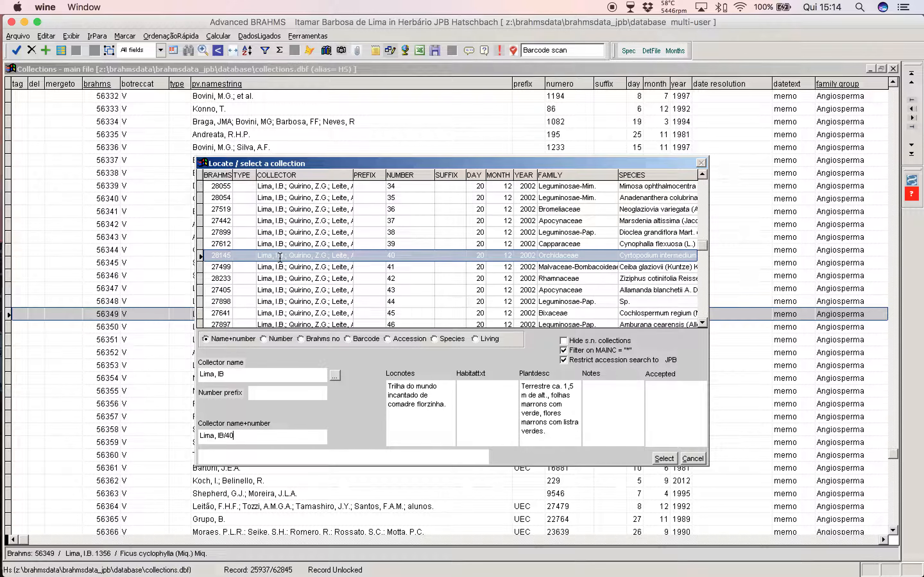
Step: Switch the collection search through the Number, Brahms no and Barcode modes
{"action": "left_click", "coordinate": [285, 339]}
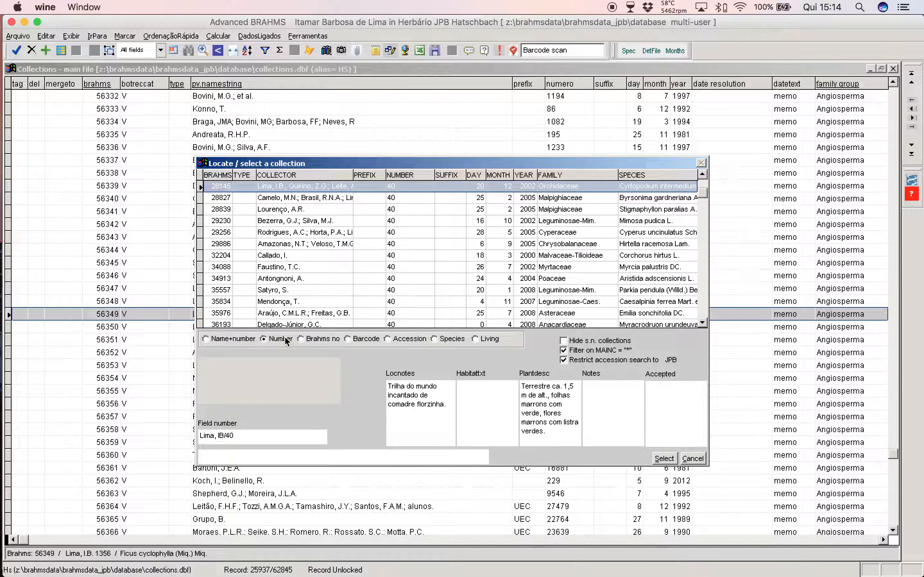
{"action": "left_click", "coordinate": [318, 339]}
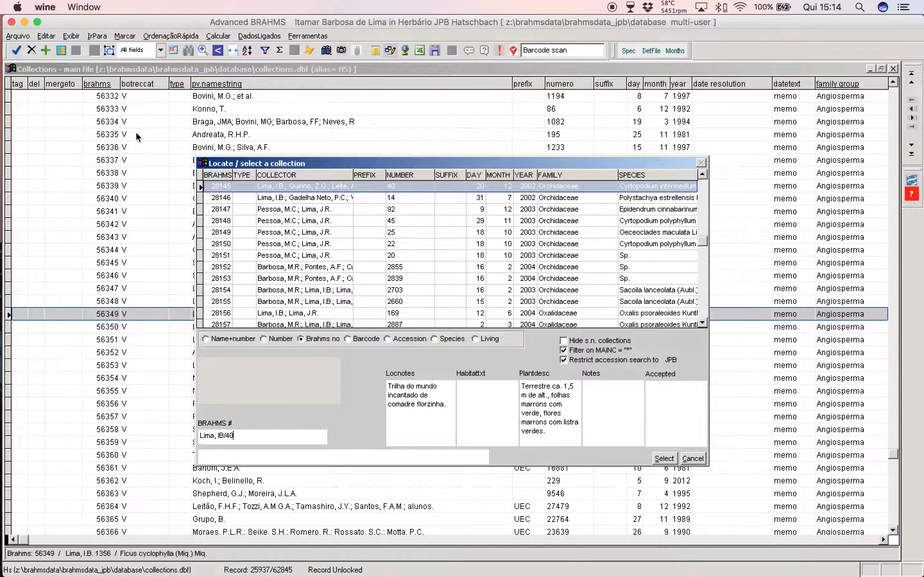
{"action": "left_click", "coordinate": [369, 342]}
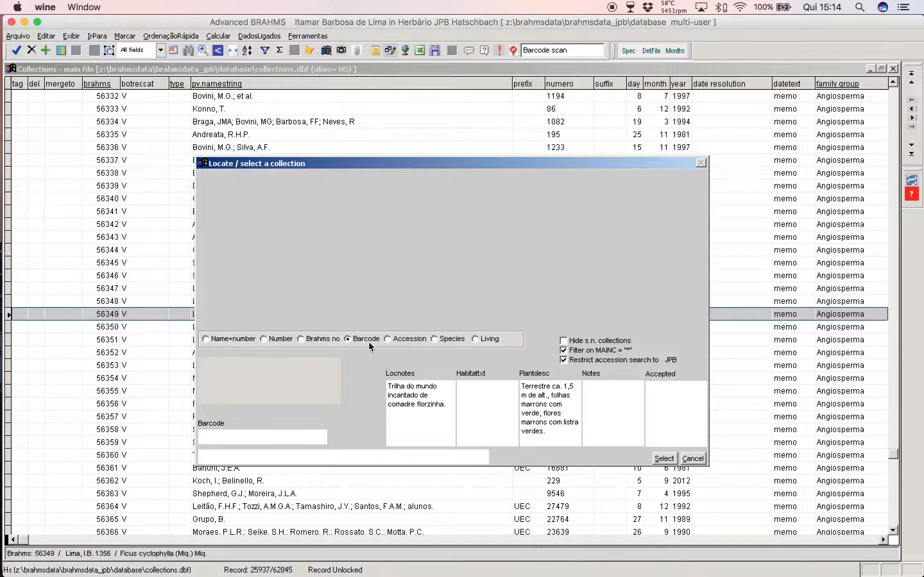
Step: Locate the collection with accession number 50000, go to its record, and close the collections file
{"action": "left_click", "coordinate": [410, 341]}
{"action": "type", "text": "50000"}
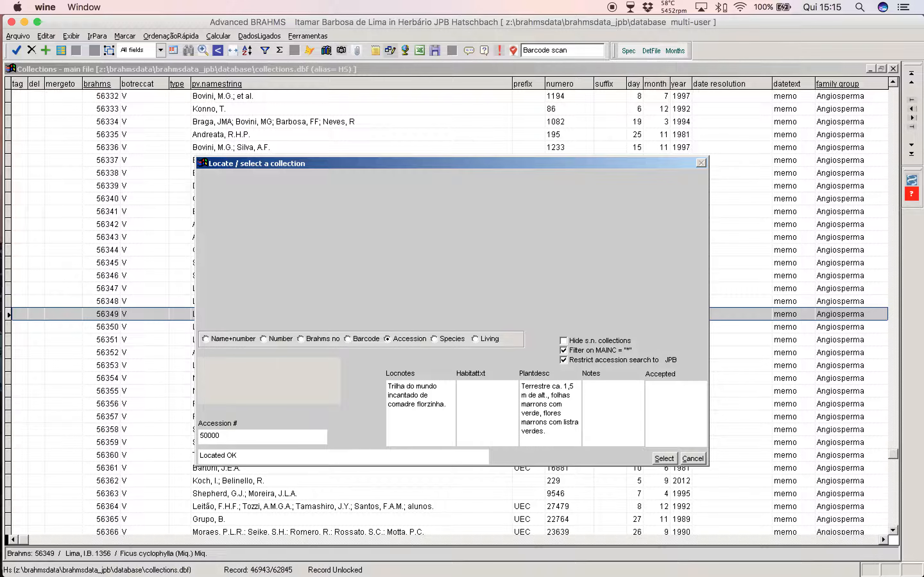
{"action": "key", "text": "Return"}
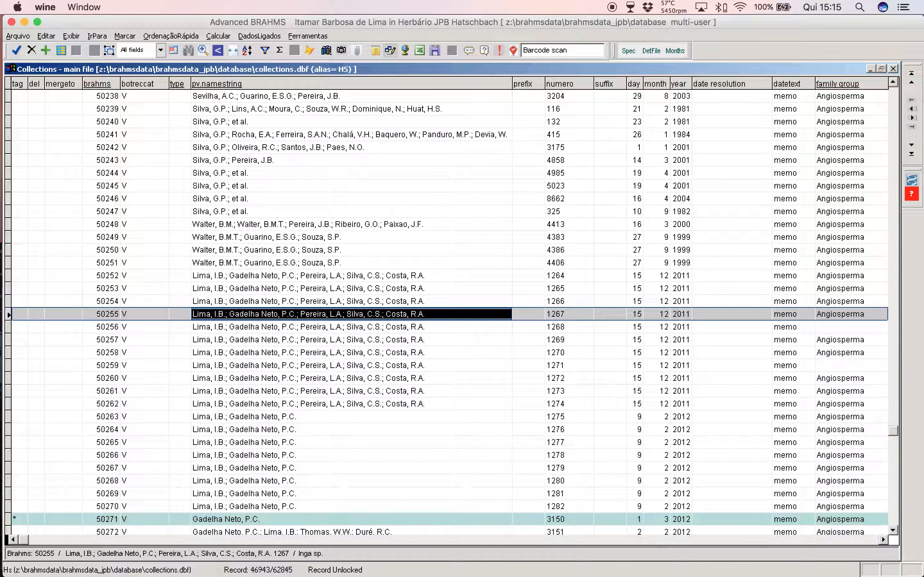
{"action": "left_click", "coordinate": [893, 69]}
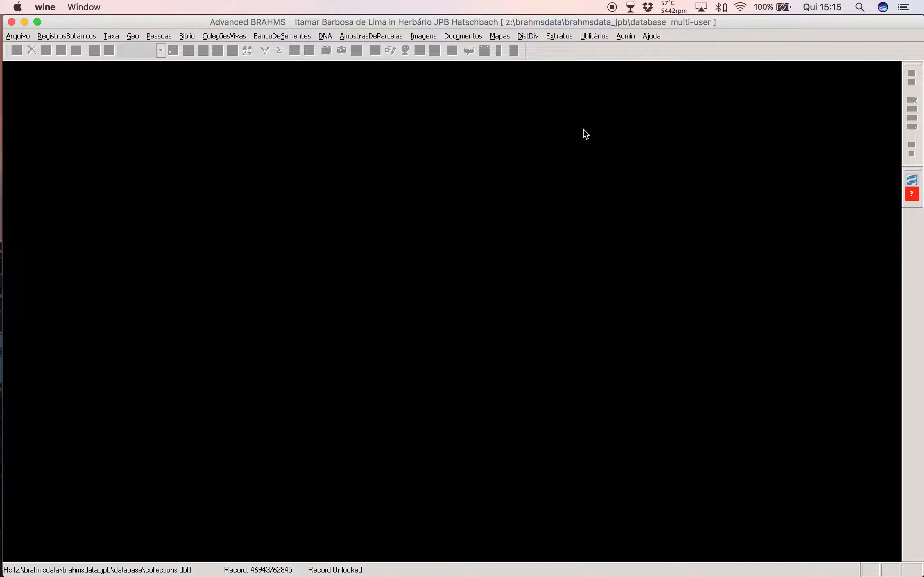
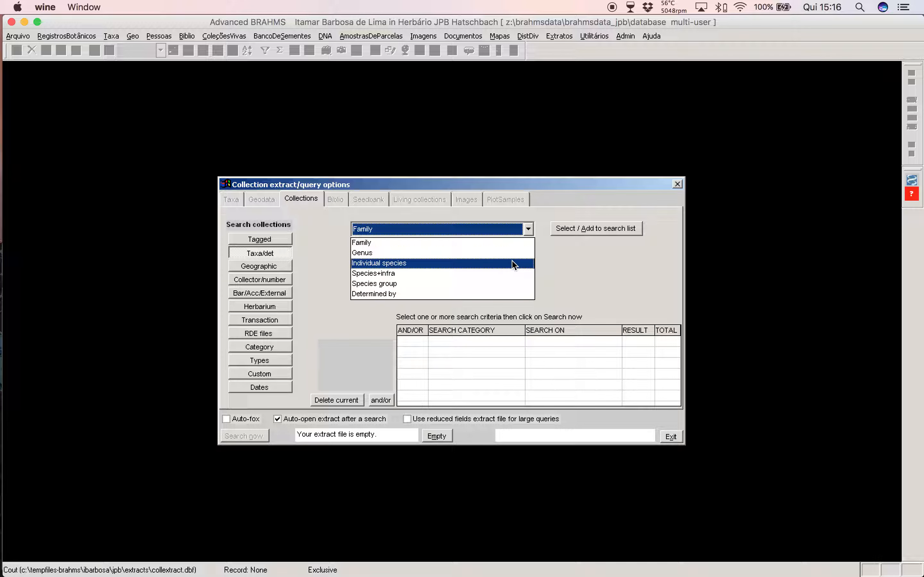
Step: Add an Individual species criterion for Ficus sp. to the collection extract's search list
{"action": "left_click", "coordinate": [511, 263]}
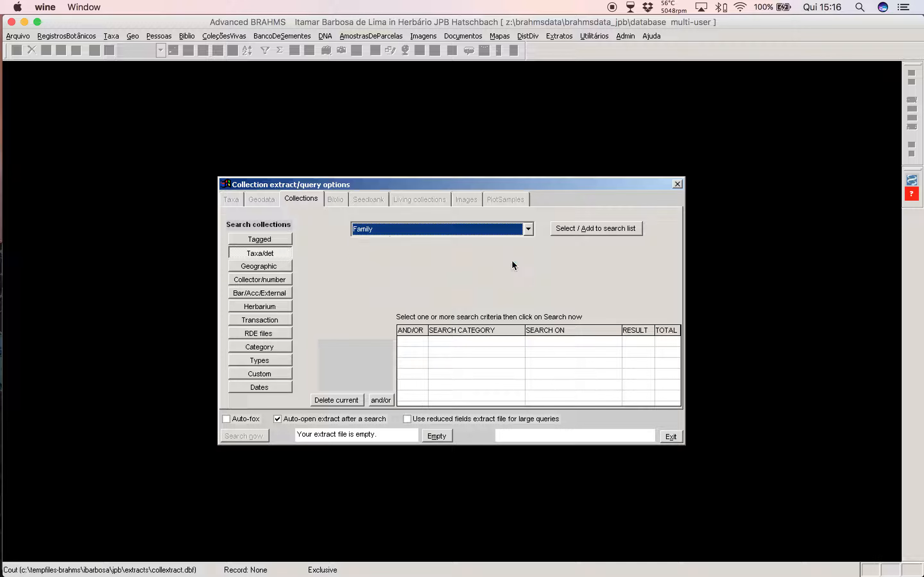
{"action": "left_click", "coordinate": [567, 231]}
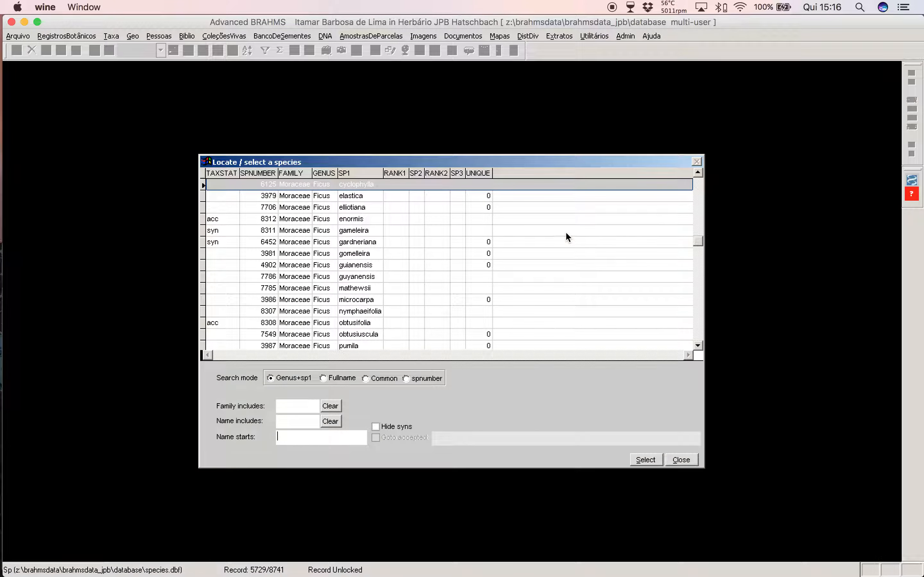
{"action": "type", "text": "fi"}
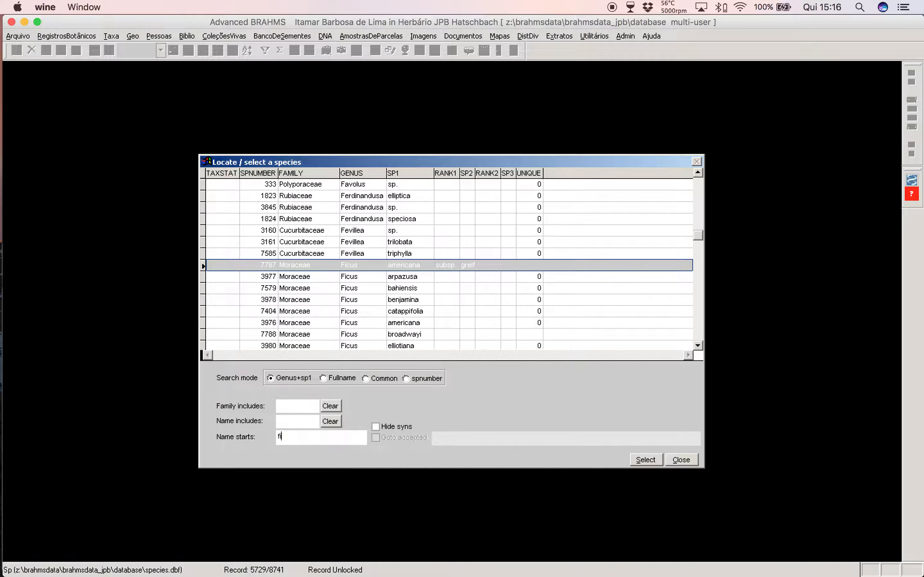
{"action": "type", "text": "cus sp"}
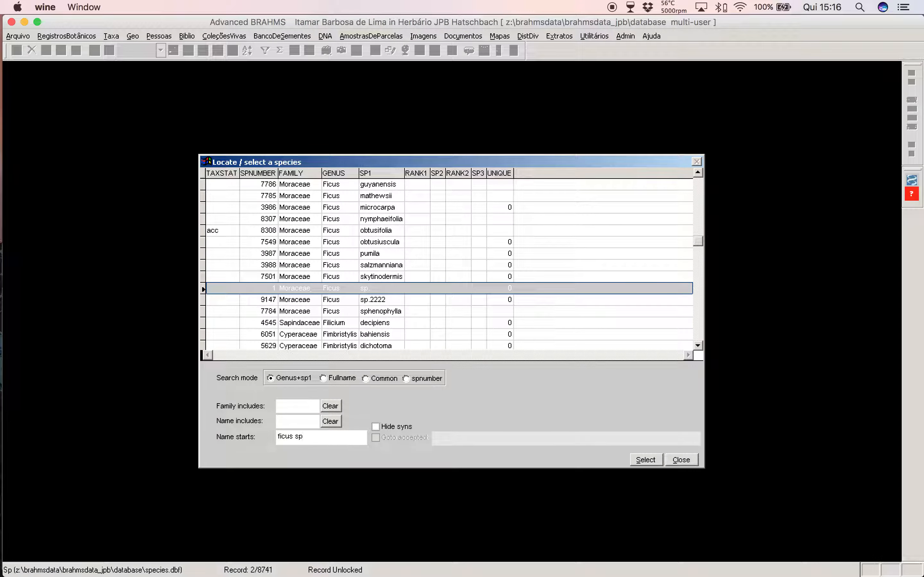
{"action": "left_click", "coordinate": [646, 465]}
{"action": "left_click", "coordinate": [647, 463]}
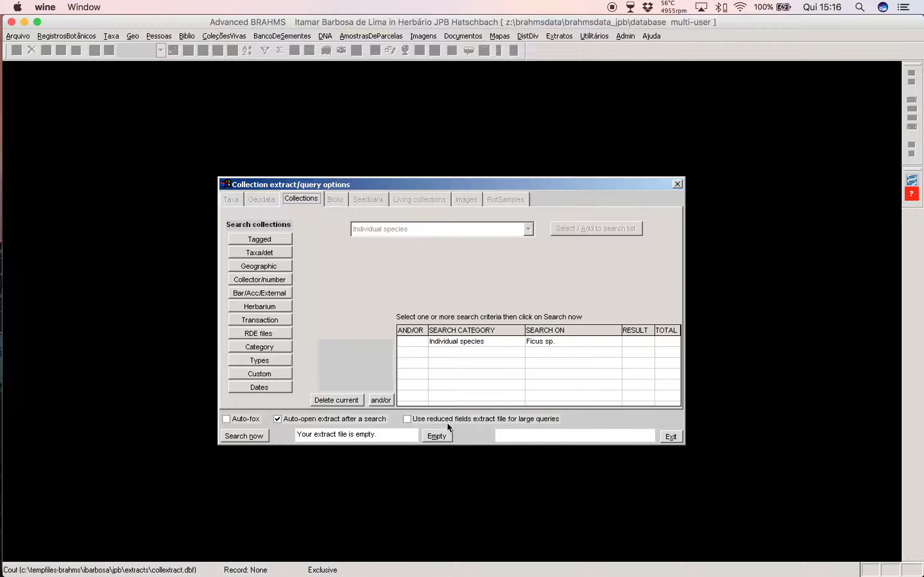
Step: Run the Ficus sp. collection search and look through the extract's fields as far as the species columns
{"action": "left_click", "coordinate": [244, 437]}
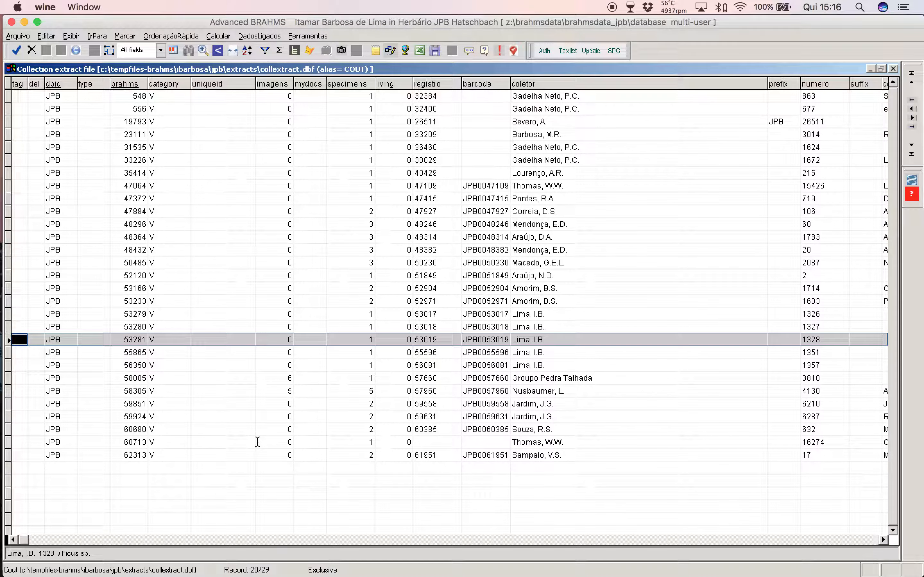
{"action": "key", "text": "Tab"}
{"action": "key", "text": "Tab"}
{"action": "key", "text": "Tab"}
{"action": "key", "text": "Tab"}
{"action": "key", "text": "Tab"}
{"action": "key", "text": "Tab"}
{"action": "key", "text": "Tab"}
{"action": "key", "text": "Tab"}
{"action": "key", "text": "Tab"}
{"action": "key", "text": "Tab"}
{"action": "key", "text": "Tab"}
{"action": "key", "text": "Tab"}
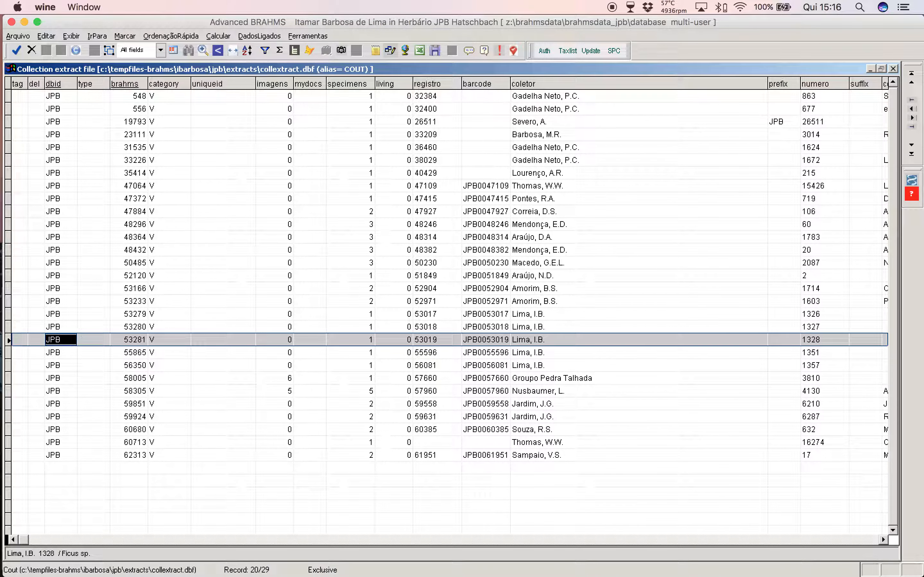
{"action": "key", "text": "Tab"}
{"action": "key", "text": "Tab"}
{"action": "key", "text": "Tab"}
{"action": "key", "text": "Tab"}
{"action": "key", "text": "Tab"}
{"action": "key", "text": "Tab"}
{"action": "key", "text": "Tab"}
{"action": "key", "text": "Tab"}
{"action": "key", "text": "Tab"}
{"action": "key", "text": "Tab"}
{"action": "key", "text": "Tab"}
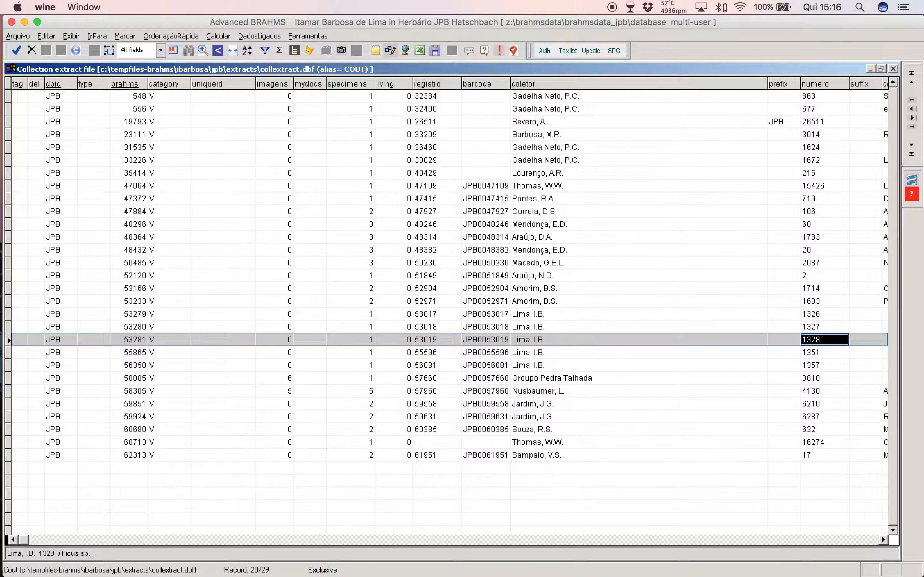
{"action": "key", "text": "Tab"}
{"action": "key", "text": "Tab"}
{"action": "key", "text": "Tab"}
{"action": "key", "text": "Tab"}
{"action": "key", "text": "Tab"}
{"action": "key", "text": "Tab"}
{"action": "key", "text": "Tab"}
{"action": "key", "text": "Tab"}
{"action": "key", "text": "Tab"}
{"action": "key", "text": "Tab"}
{"action": "key", "text": "Tab"}
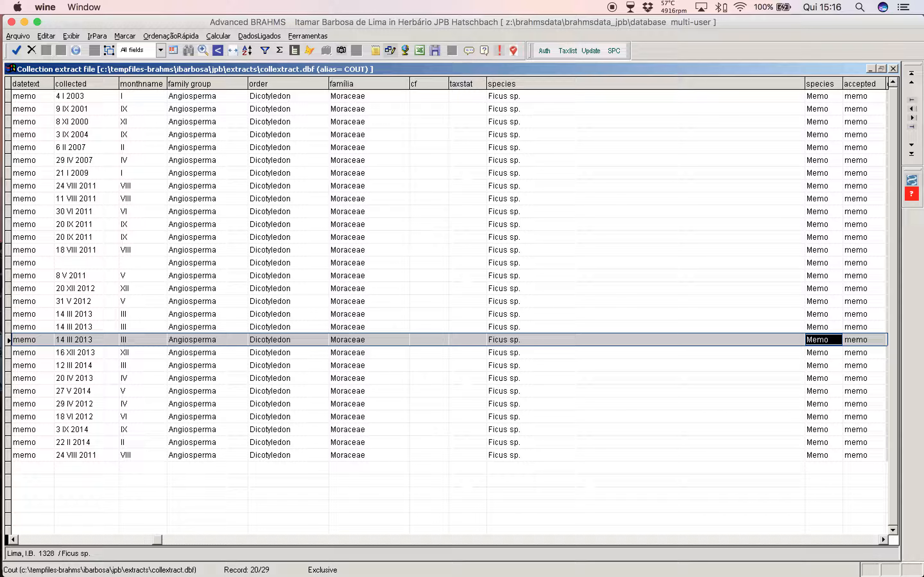
Step: Go back through the current record's fields to the tag column
{"action": "key", "text": "shift+Tab"}
{"action": "key", "text": "shift+Tab"}
{"action": "key", "text": "shift+Tab"}
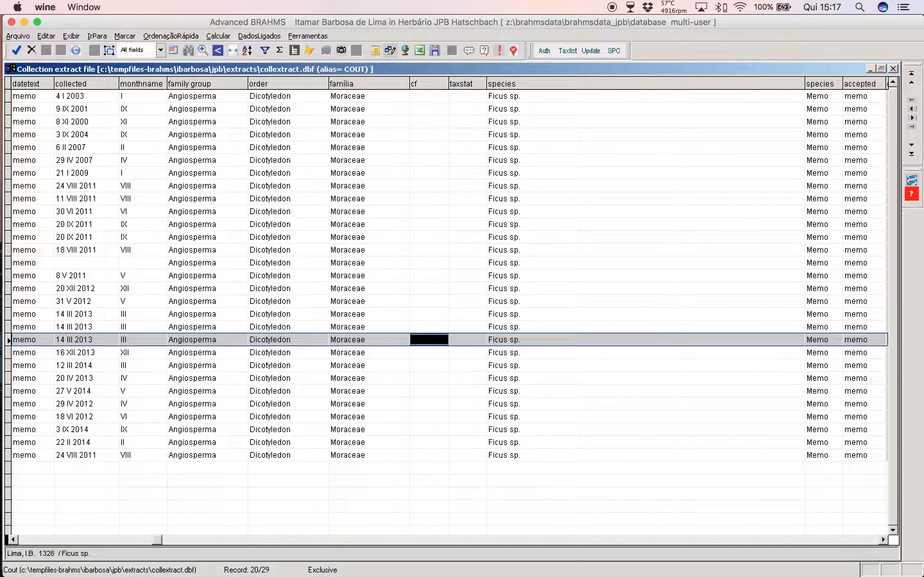
{"action": "key", "text": "shift+Tab"}
{"action": "key", "text": "shift+Tab"}
{"action": "key", "text": "shift+Tab"}
{"action": "key", "text": "shift+Tab"}
{"action": "key", "text": "shift+Tab"}
{"action": "key", "text": "shift+Tab"}
{"action": "key", "text": "shift+Tab"}
{"action": "key", "text": "shift+Tab"}
{"action": "key", "text": "shift+Tab"}
{"action": "key", "text": "shift+Tab"}
{"action": "key", "text": "shift+Tab"}
{"action": "key", "text": "shift+Tab"}
{"action": "key", "text": "shift+Tab"}
{"action": "key", "text": "shift+Tab"}
{"action": "key", "text": "shift+Tab"}
{"action": "key", "text": "shift+Tab"}
{"action": "key", "text": "shift+Tab"}
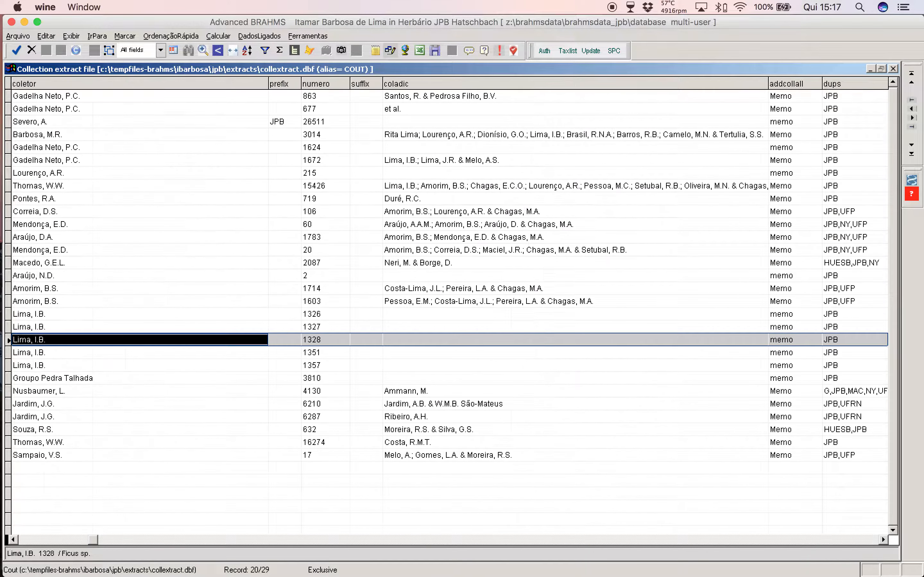
{"action": "key", "text": "shift+Tab"}
{"action": "key", "text": "shift+Tab"}
{"action": "key", "text": "shift+Tab"}
{"action": "key", "text": "shift+Tab"}
{"action": "key", "text": "shift+Tab"}
{"action": "key", "text": "shift+Tab"}
{"action": "key", "text": "shift+Tab"}
{"action": "key", "text": "shift+Tab"}
{"action": "key", "text": "shift+Tab"}
{"action": "key", "text": "shift+Tab"}
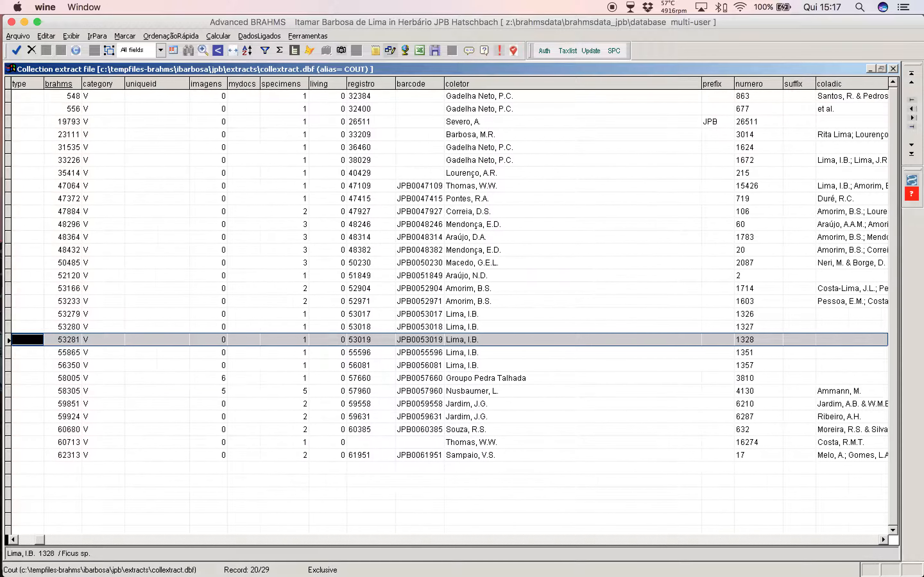
{"action": "key", "text": "Left"}
{"action": "key", "text": "Left"}
{"action": "key", "text": "Left"}
{"action": "key", "text": "Left"}
{"action": "key", "text": "Right"}
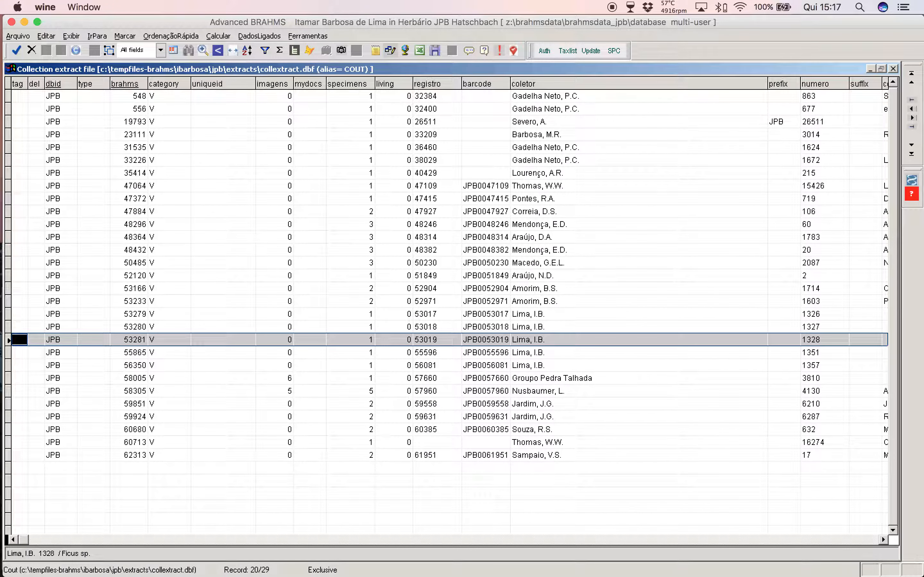
Step: Fit the extract's columns to their contents and narrow uniqueid, mydocs, specimens, coladic, sub-herbarium, date resolution, monthname, family group and order
{"action": "double_click", "coordinate": [6, 83]}
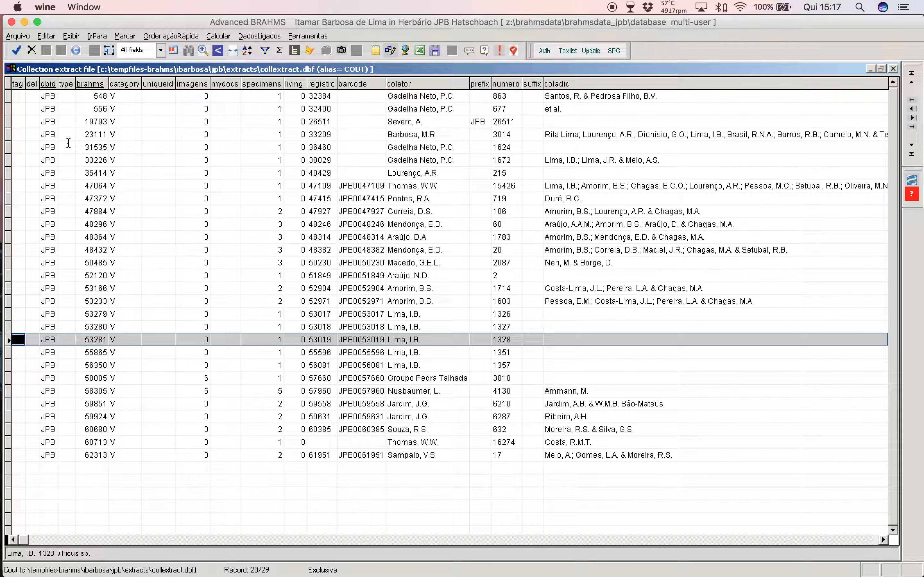
{"action": "left_click_drag", "start_coordinate": [241, 88], "coordinate": [153, 82]}
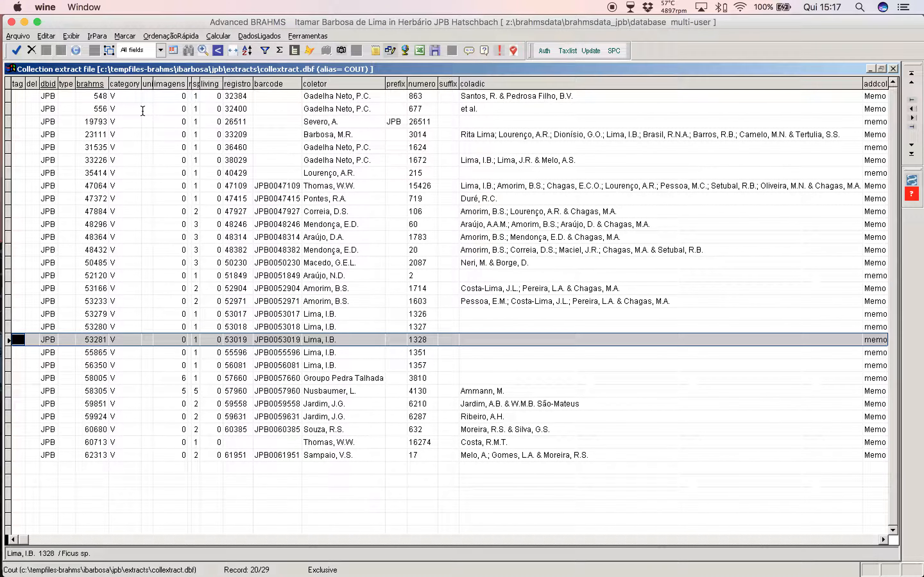
{"action": "left_click_drag", "start_coordinate": [862, 86], "coordinate": [472, 94]}
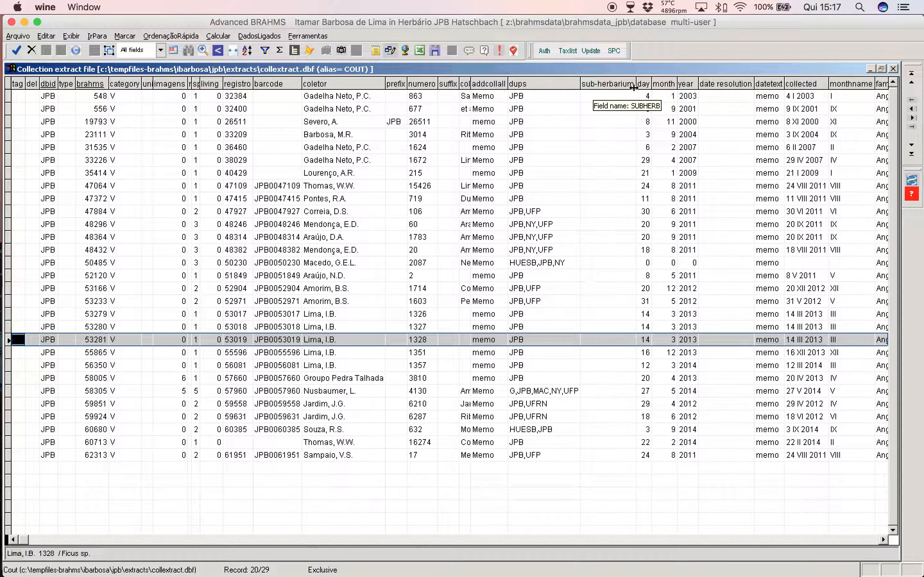
{"action": "left_click_drag", "start_coordinate": [635, 86], "coordinate": [590, 89]}
{"action": "left_click_drag", "start_coordinate": [706, 85], "coordinate": [668, 87]}
{"action": "left_click_drag", "start_coordinate": [787, 86], "coordinate": [755, 87]}
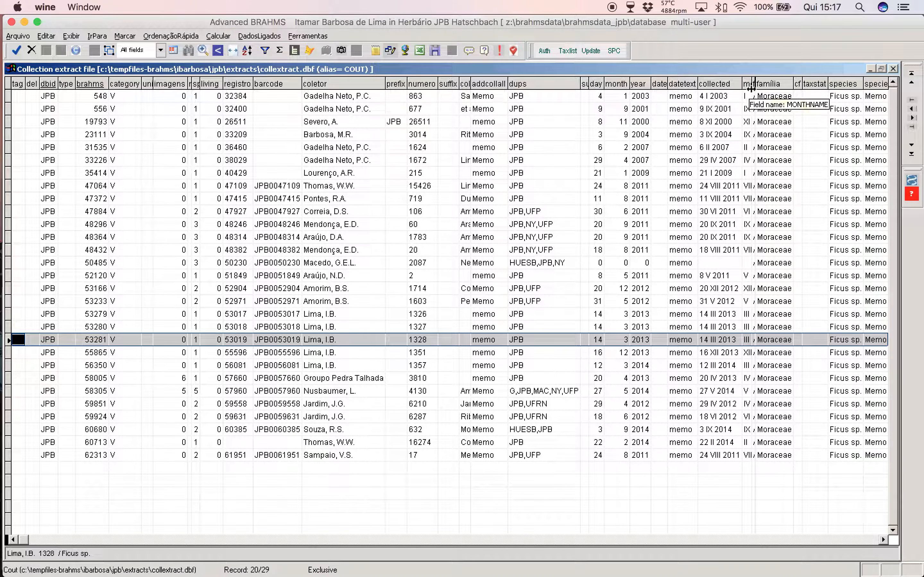
Step: Tag the second record of the extract and remove its tag again
{"action": "left_click", "coordinate": [163, 98]}
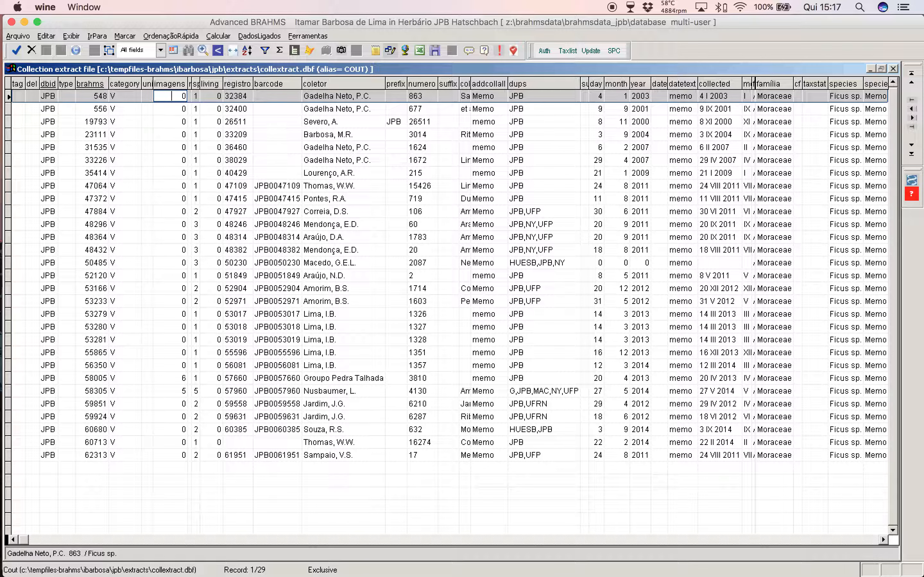
{"action": "key", "text": "Down"}
{"action": "key", "text": "Down"}
{"action": "key", "text": "Up"}
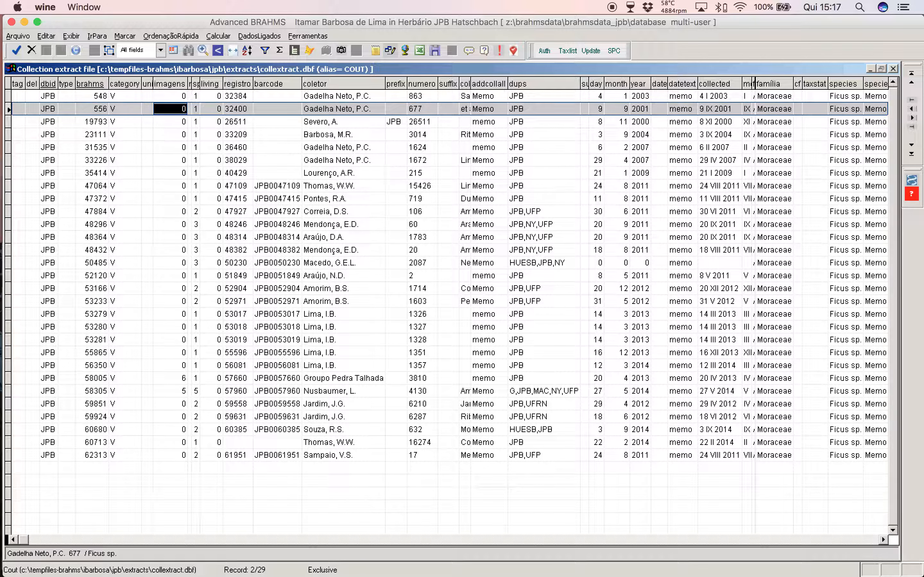
{"action": "left_click", "coordinate": [18, 52]}
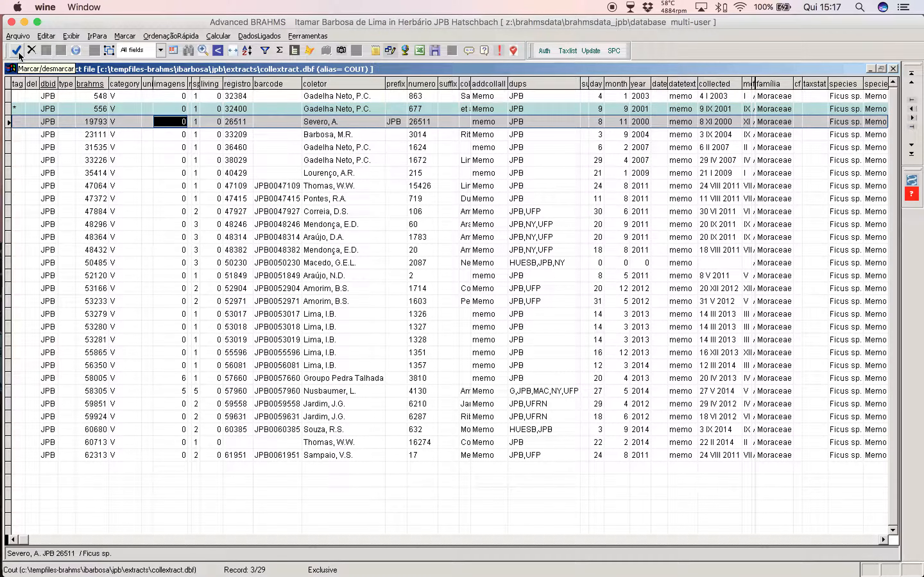
{"action": "key", "text": "Down"}
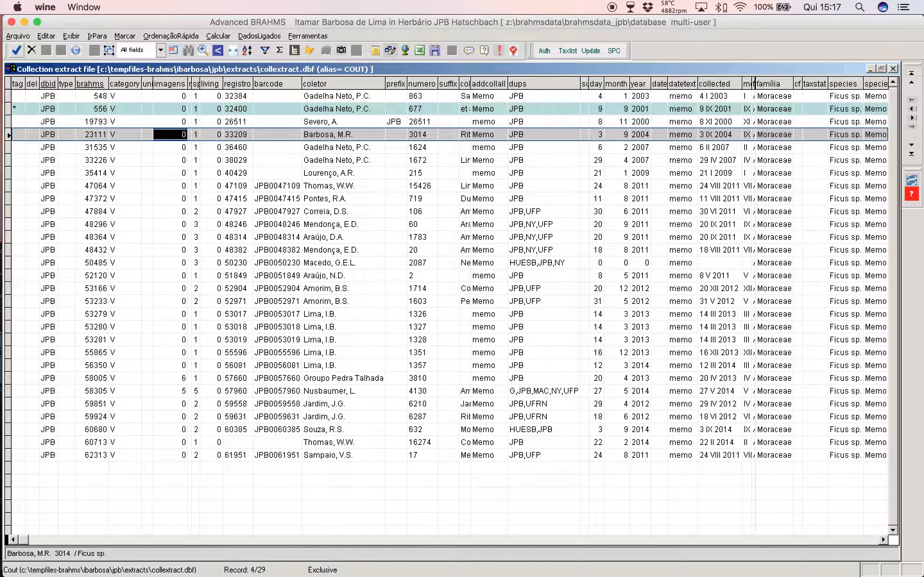
{"action": "key", "text": "Up"}
{"action": "key", "text": "Up"}
{"action": "left_click", "coordinate": [19, 53]}
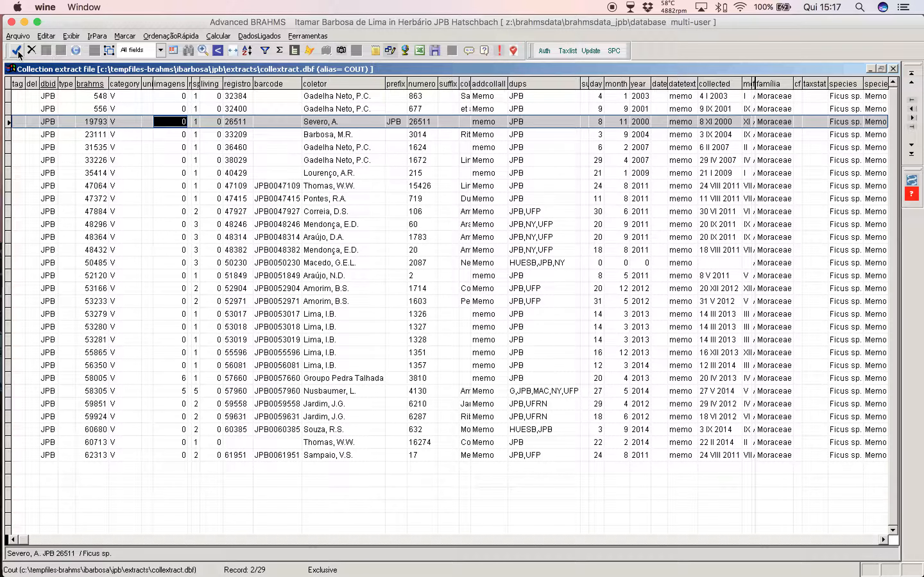
Step: Tag the five consecutive collections with collector numbers 1326, 1327, 1328, 1351 and 1357
{"action": "key", "text": "Down"}
{"action": "key", "text": "Down"}
{"action": "key", "text": "Down"}
{"action": "key", "text": "Down"}
{"action": "key", "text": "Down"}
{"action": "key", "text": "Down"}
{"action": "key", "text": "Down"}
{"action": "key", "text": "Down"}
{"action": "key", "text": "Down"}
{"action": "key", "text": "Down"}
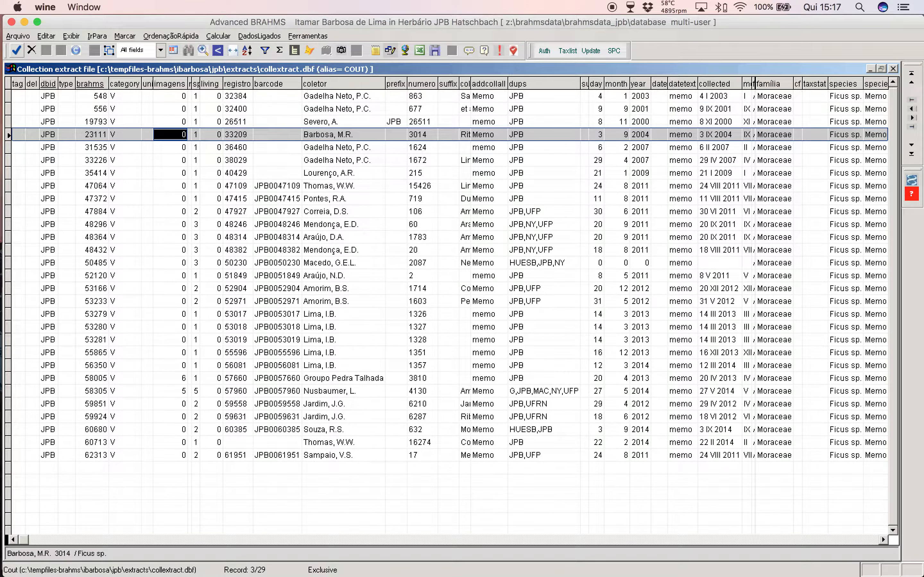
{"action": "key", "text": "Down"}
{"action": "key", "text": "Down"}
{"action": "key", "text": "Down"}
{"action": "key", "text": "Down"}
{"action": "key", "text": "Down"}
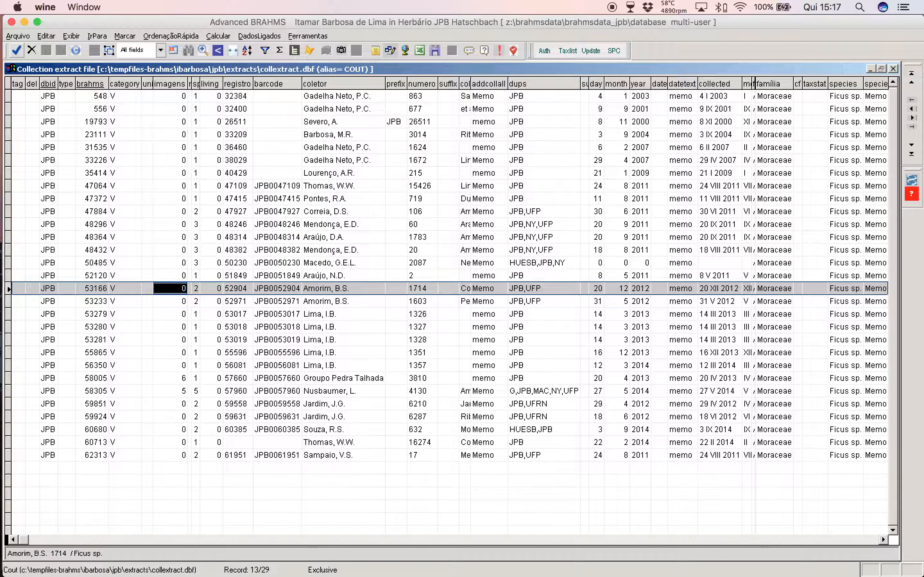
{"action": "left_click", "coordinate": [18, 52]}
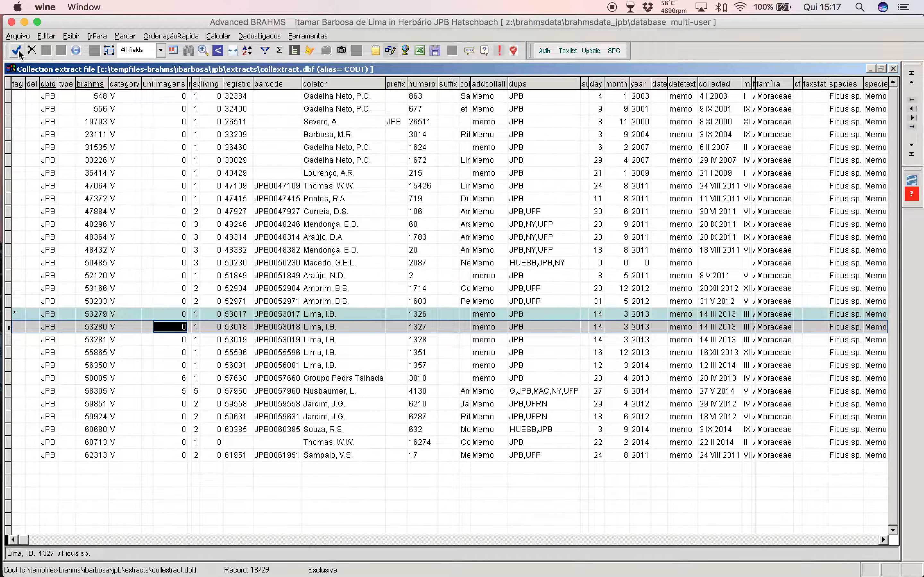
{"action": "left_click", "coordinate": [19, 52]}
{"action": "left_click", "coordinate": [18, 52]}
{"action": "left_click", "coordinate": [19, 52]}
{"action": "left_click", "coordinate": [18, 52]}
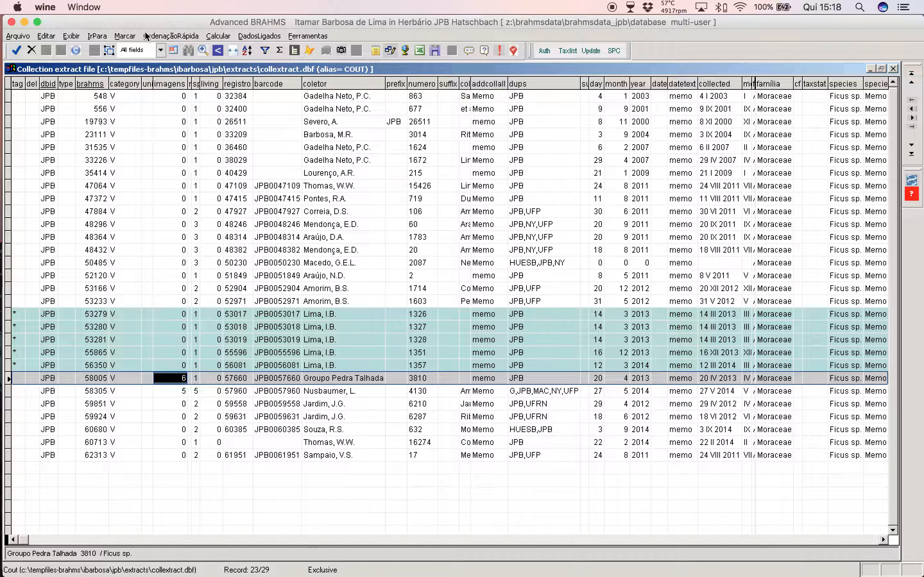
Step: Tag all records in the extract with * and open the tool that adds or updates determinations of tagged records
{"action": "left_click", "coordinate": [126, 36]}
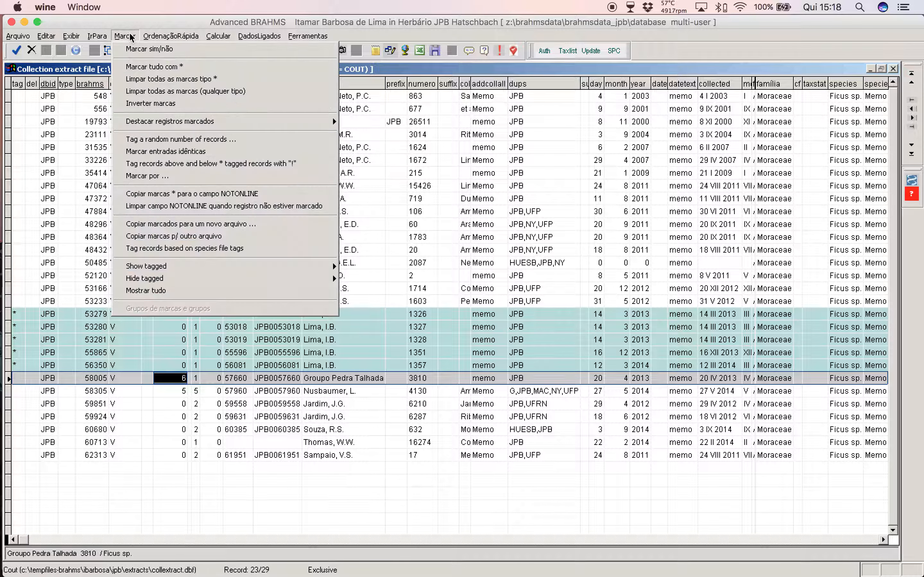
{"action": "left_click", "coordinate": [142, 68]}
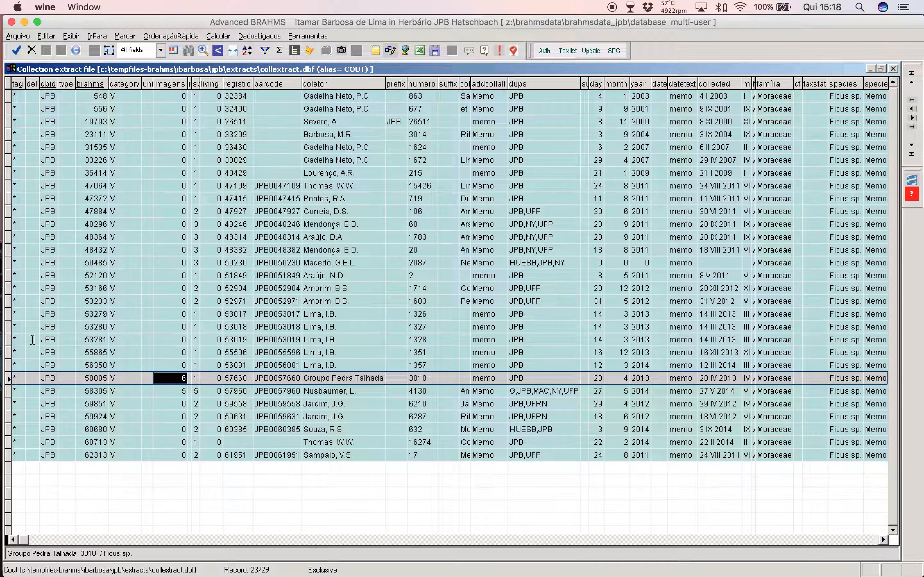
{"action": "left_click", "coordinate": [321, 37]}
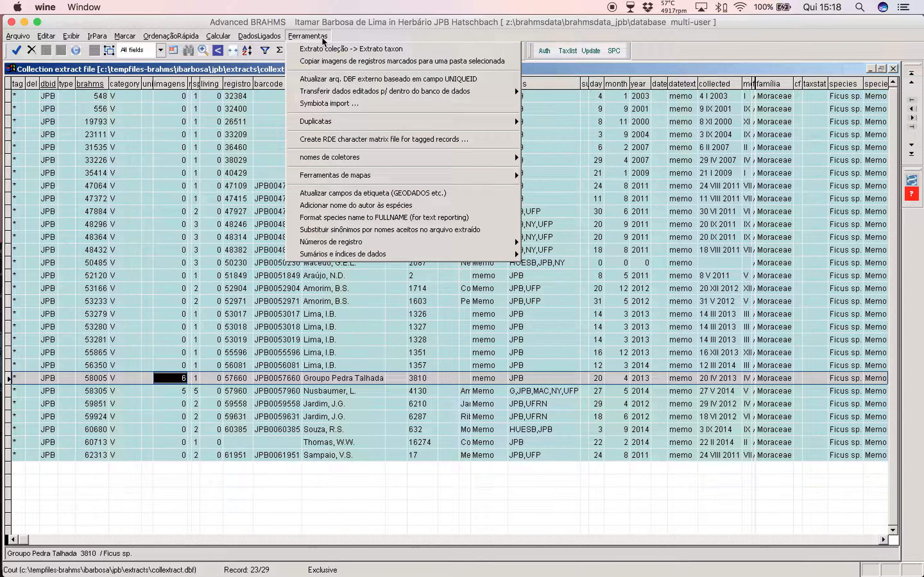
{"action": "mouse_move", "coordinate": [361, 94]}
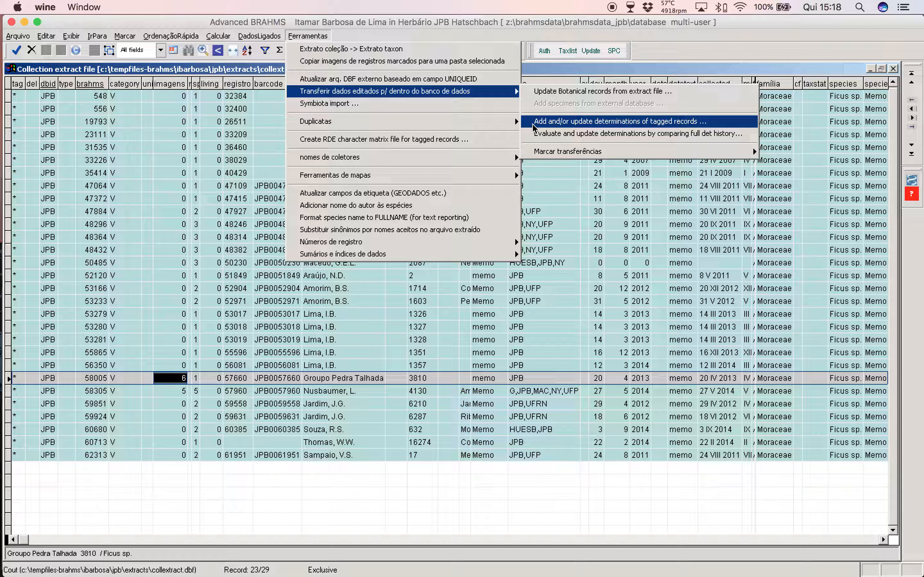
{"action": "left_click", "coordinate": [534, 123]}
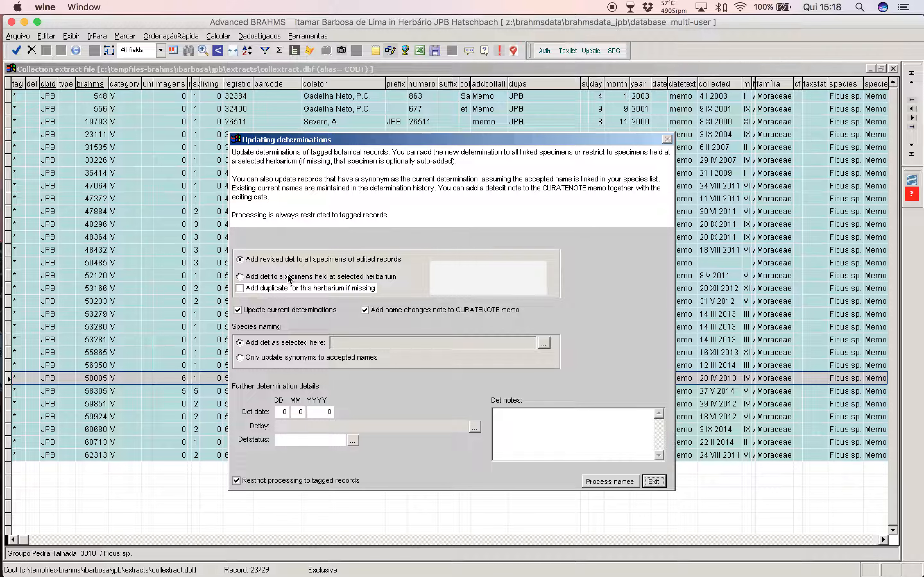
Step: Choose Ficus sp.2222 as the new determination for the tagged records
{"action": "left_click_drag", "start_coordinate": [310, 141], "coordinate": [251, 96]}
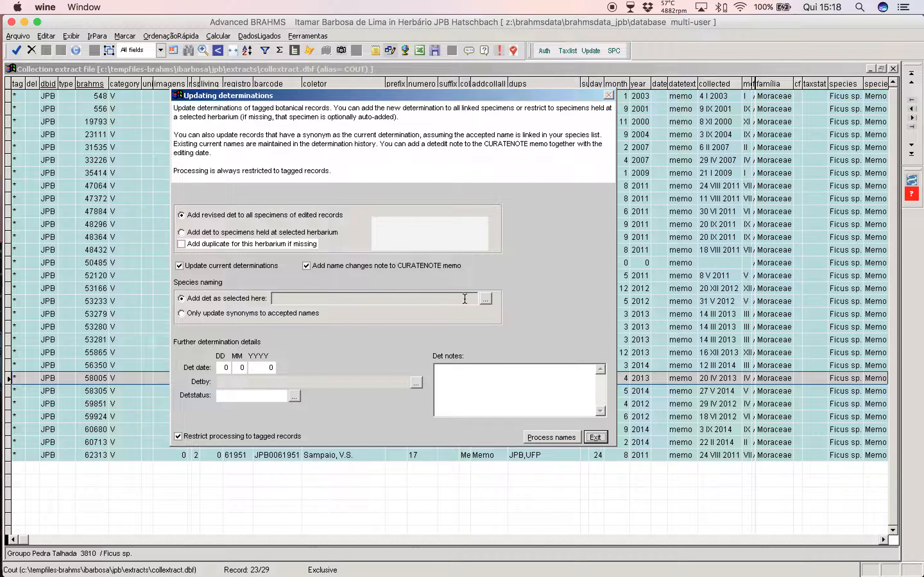
{"action": "left_click", "coordinate": [485, 300]}
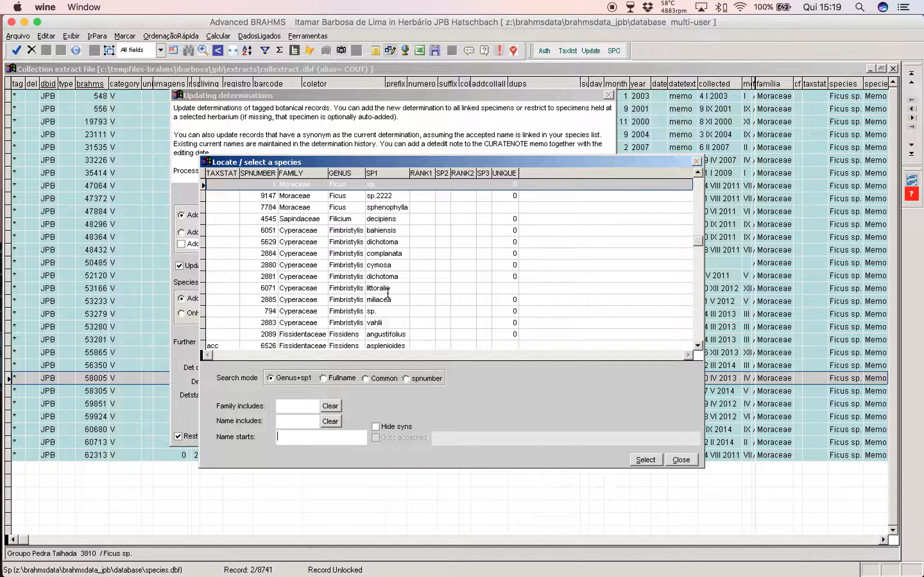
{"action": "left_click", "coordinate": [394, 197]}
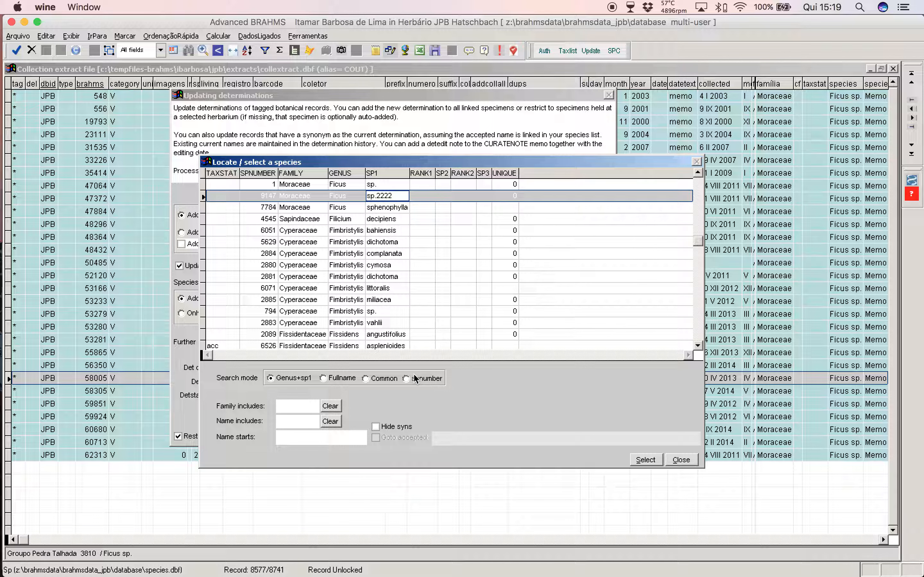
{"action": "left_click", "coordinate": [645, 460]}
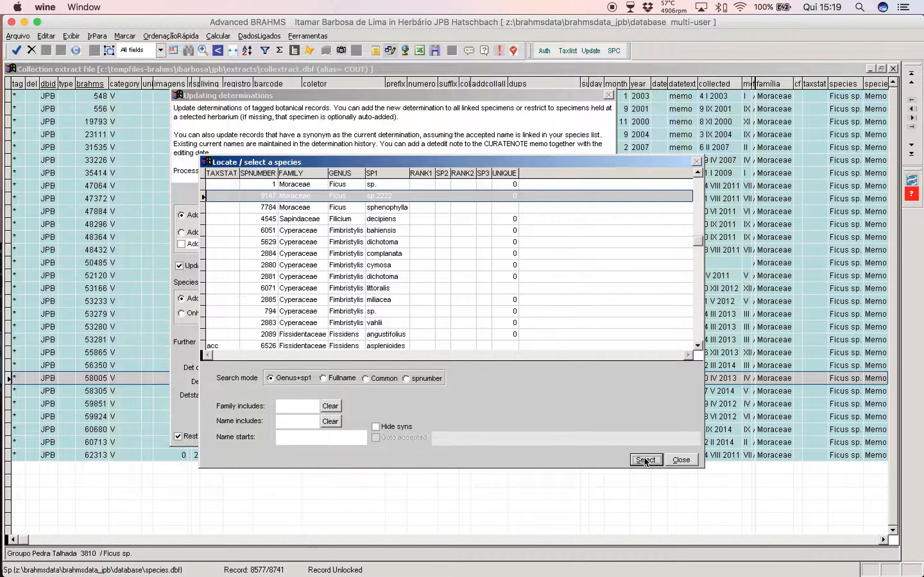
{"action": "left_click", "coordinate": [645, 460]}
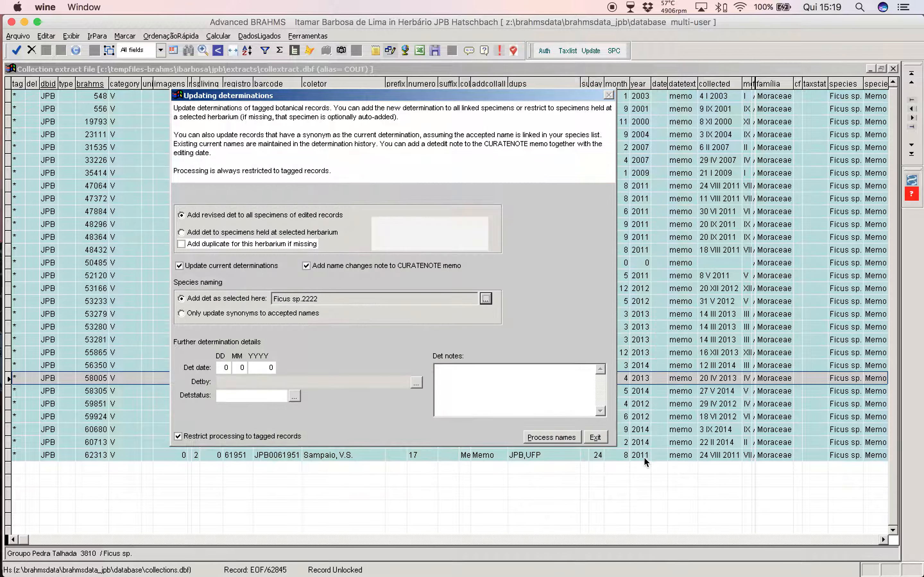
Step: Set the determination date to 22/3/2017 and choose the determiner's name from the people file
{"action": "left_click", "coordinate": [221, 368]}
{"action": "type", "text": "223"}
{"action": "key", "text": "Tab"}
{"action": "type", "text": "2017"}
{"action": "left_click", "coordinate": [416, 382]}
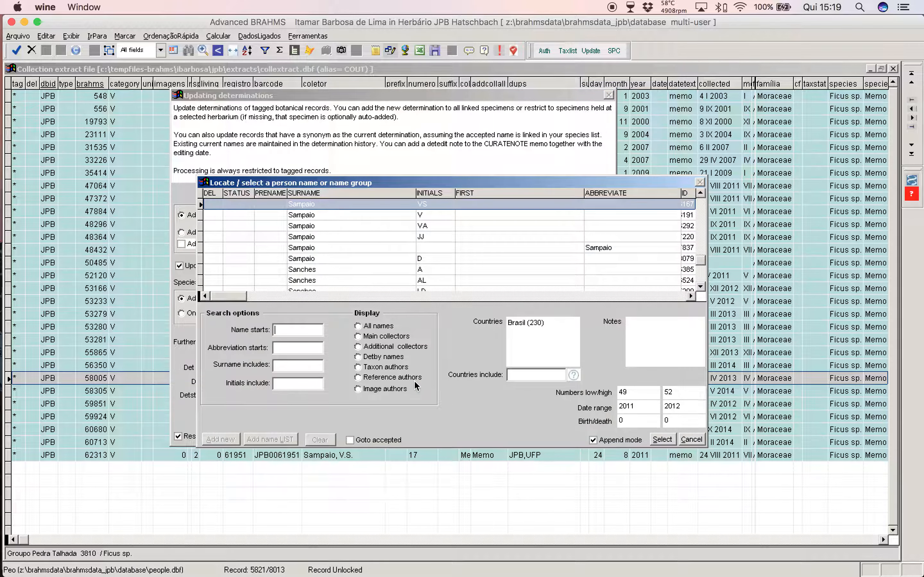
{"action": "type", "text": "lima"}
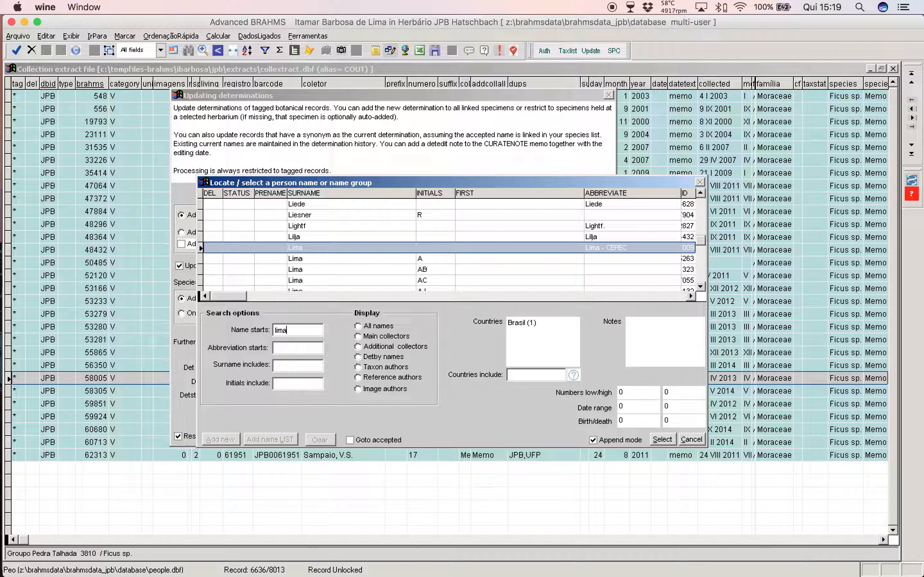
{"action": "type", "text": " ib"}
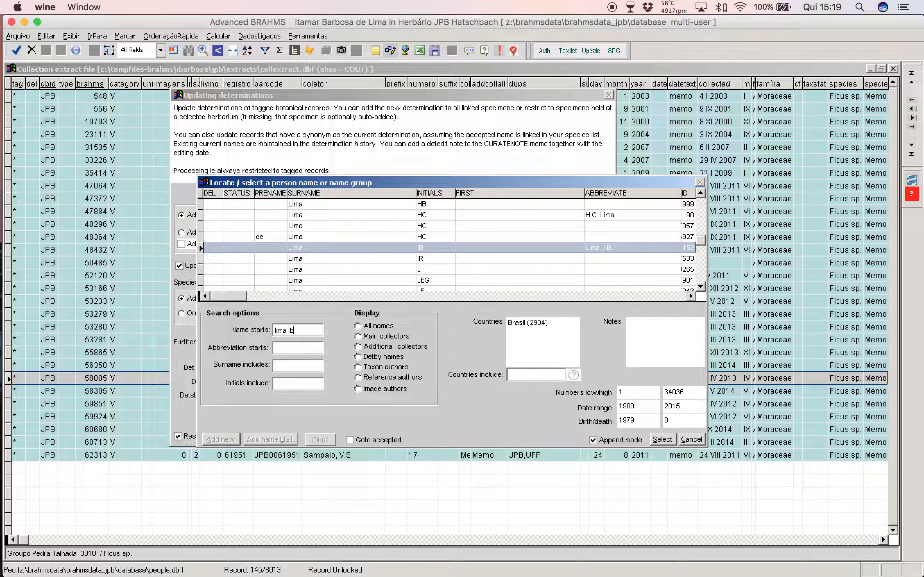
{"action": "left_click", "coordinate": [662, 439]}
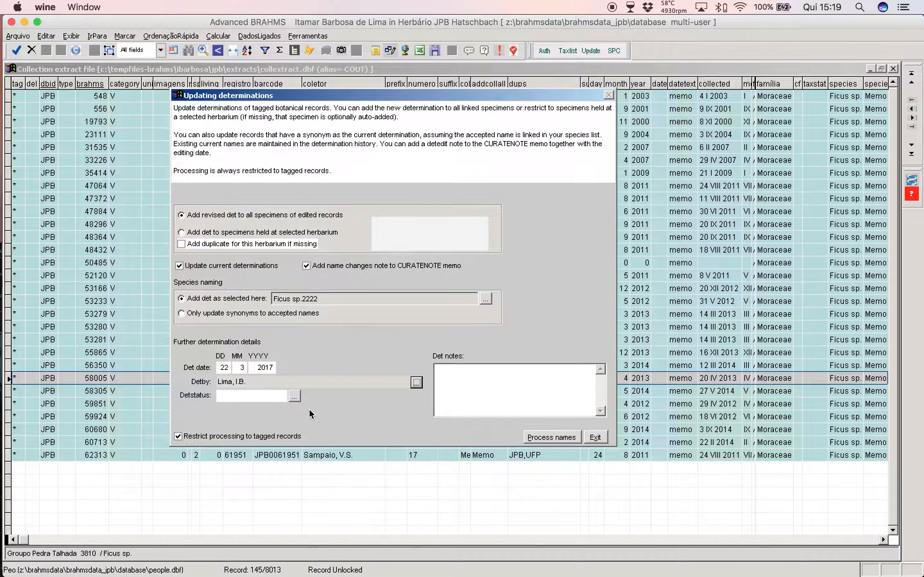
Step: Set the determination status to ! and enter the determination note Especialista do Gênero!
{"action": "left_click", "coordinate": [243, 397]}
{"action": "left_click", "coordinate": [508, 381]}
{"action": "type", "text": "e"}
{"action": "key", "text": "BackSpace"}
{"action": "key", "text": "BackSpace"}
{"action": "key", "text": "BackSpace"}
{"action": "type", "text": "Especialista do Gêner"}
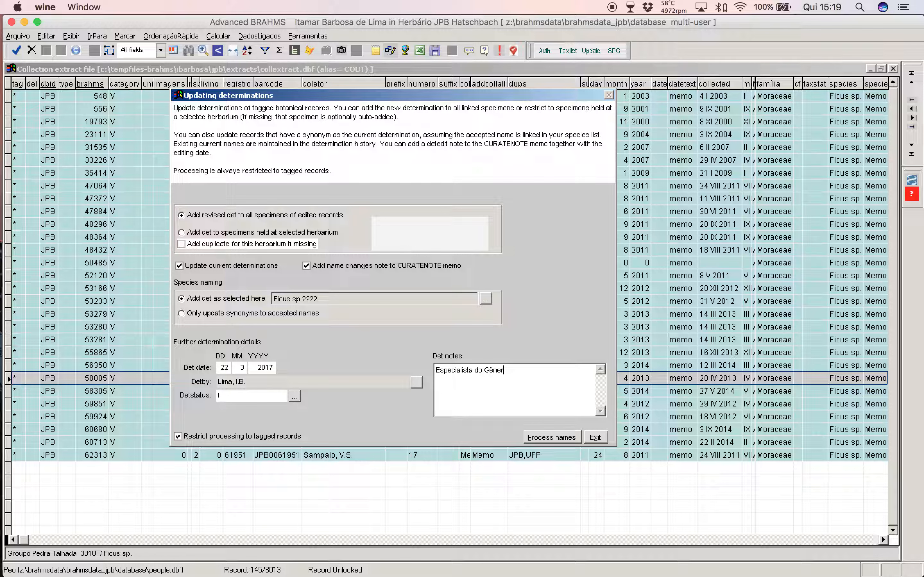
{"action": "type", "text": "o!"}
{"action": "key", "text": "BackSpace"}
Step: Process the new determination for all tagged records and close the collection extract
{"action": "left_click", "coordinate": [533, 439]}
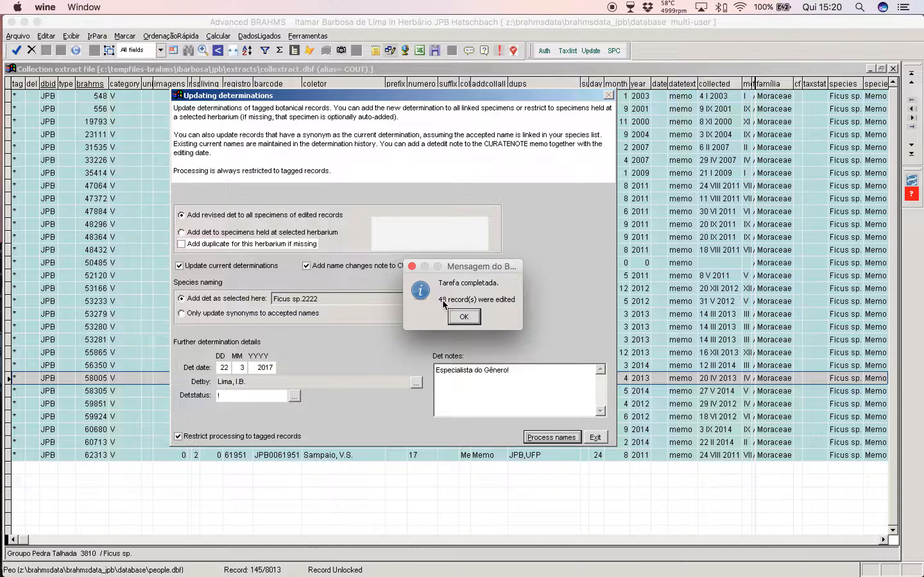
{"action": "left_click", "coordinate": [465, 316]}
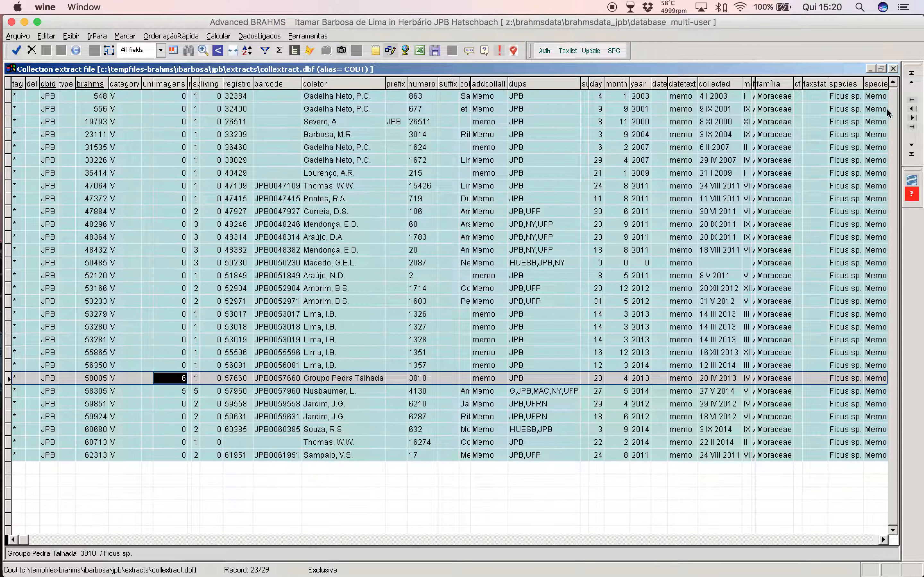
{"action": "left_click", "coordinate": [893, 69]}
Step: Open the botanical records in the database and select the species field of a record
{"action": "left_click", "coordinate": [81, 37]}
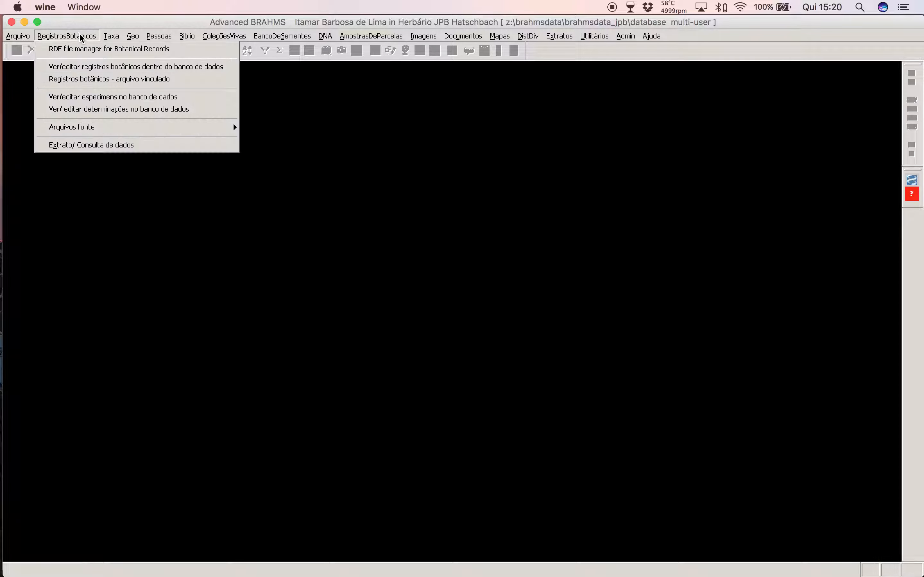
{"action": "left_click", "coordinate": [86, 67]}
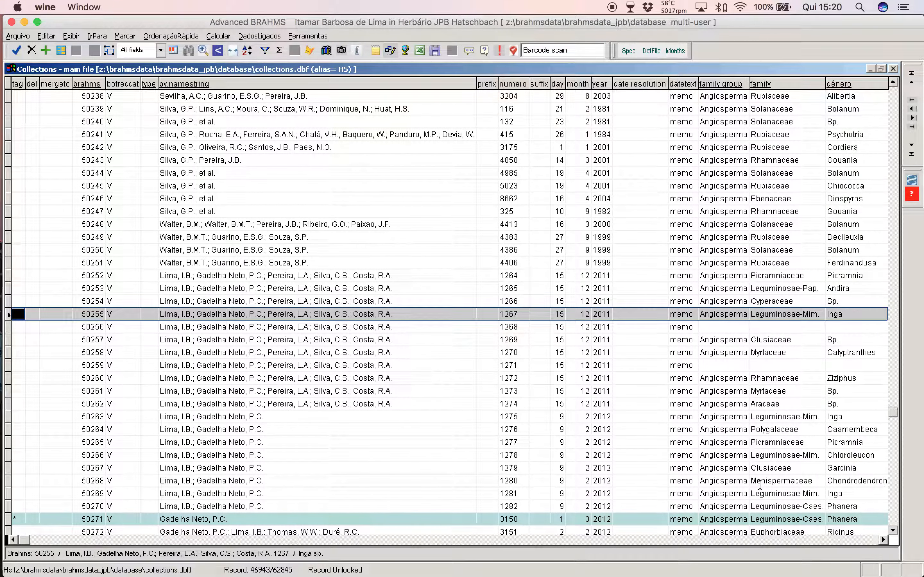
{"action": "left_click_drag", "start_coordinate": [884, 542], "coordinate": [884, 542]}
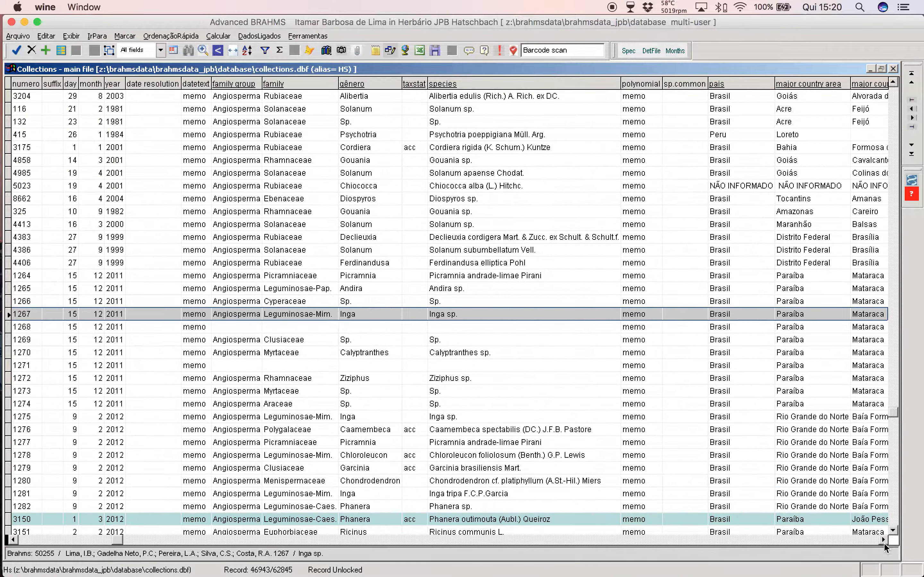
{"action": "left_click", "coordinate": [512, 330]}
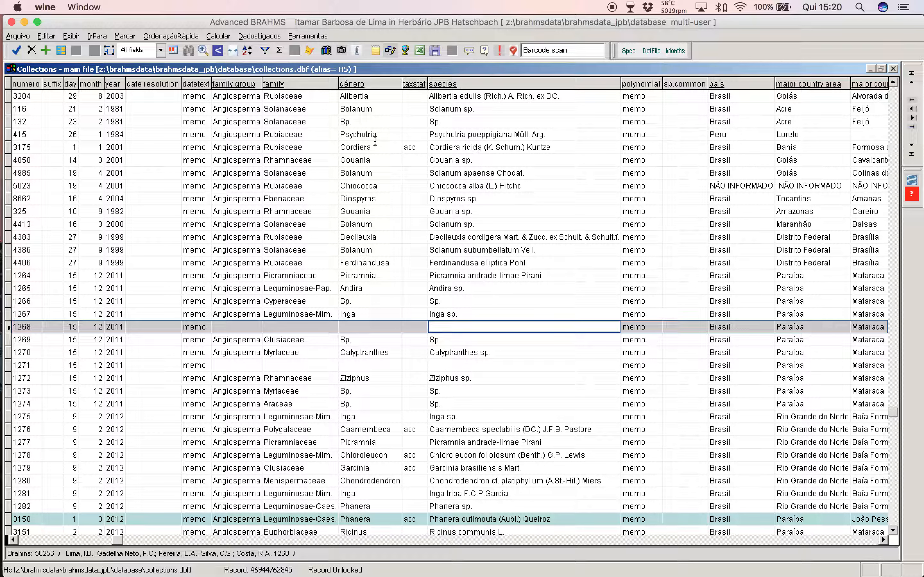
{"action": "left_click", "coordinate": [282, 53]}
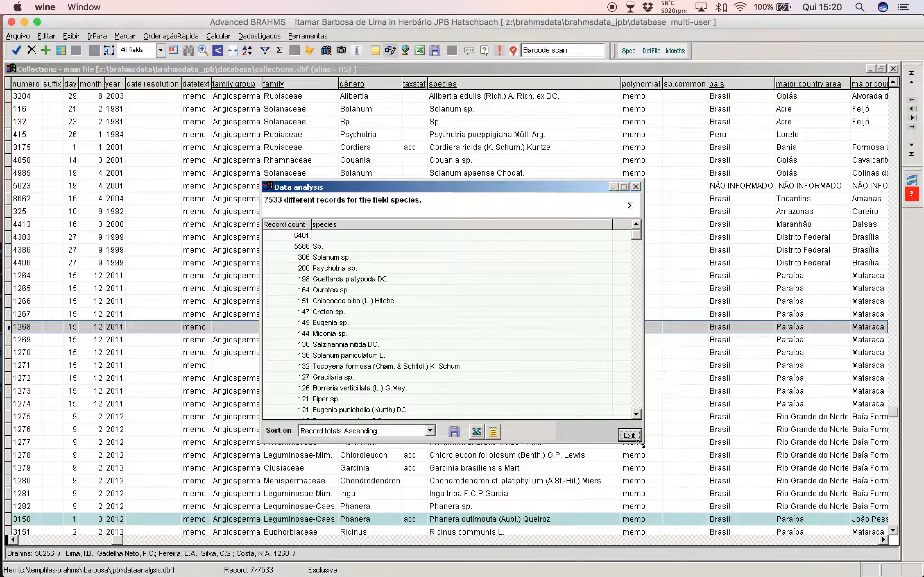
{"action": "left_click", "coordinate": [632, 436]}
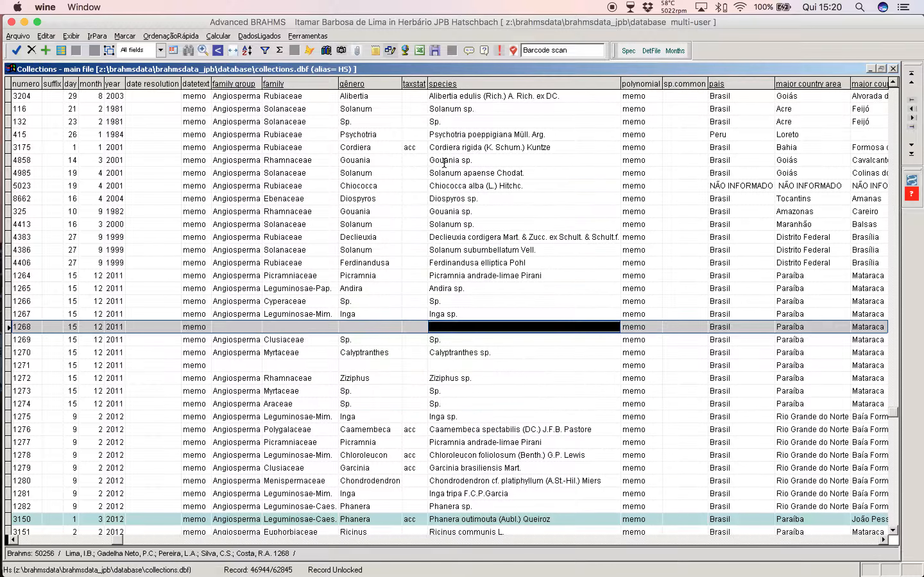
Step: Filter the collections to records whose species includes Ficus sp
{"action": "left_click", "coordinate": [266, 50]}
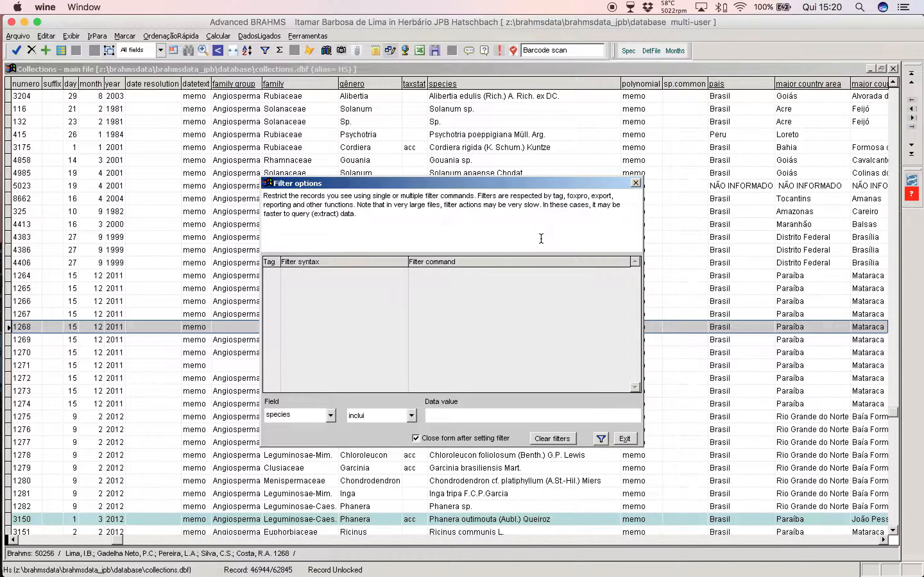
{"action": "type", "text": "ficus"}
{"action": "key", "text": "BackSpace"}
{"action": "key", "text": "BackSpace"}
{"action": "key", "text": "BackSpace"}
{"action": "key", "text": "BackSpace"}
{"action": "key", "text": "BackSpace"}
{"action": "type", "text": "Ficus sp."}
{"action": "left_click", "coordinate": [602, 439]}
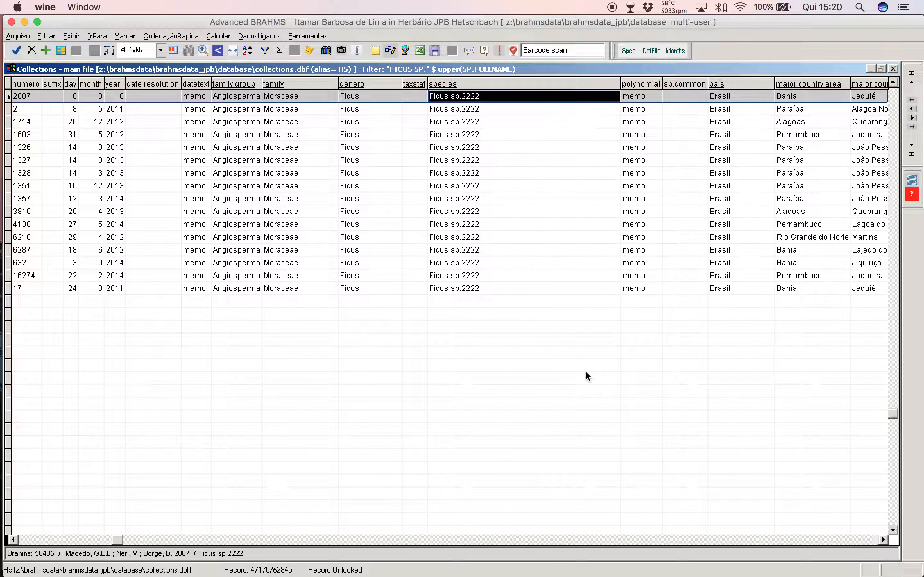
Step: Go to the first filtered collection and open its specimens and determinations
{"action": "key", "text": "Up"}
{"action": "key", "text": "Up"}
{"action": "key", "text": "Up"}
{"action": "key", "text": "Up"}
{"action": "key", "text": "Up"}
{"action": "key", "text": "Up"}
{"action": "key", "text": "Up"}
{"action": "key", "text": "Up"}
{"action": "key", "text": "Up"}
{"action": "key", "text": "Up"}
{"action": "key", "text": "Up"}
{"action": "key", "text": "Up"}
{"action": "key", "text": "Up"}
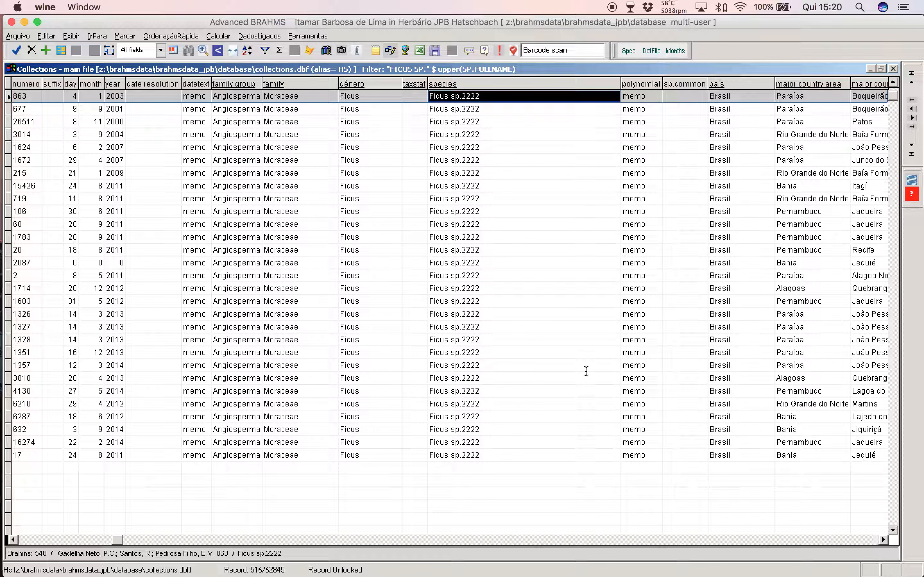
{"action": "left_click", "coordinate": [64, 50]}
{"action": "left_click", "coordinate": [195, 192]}
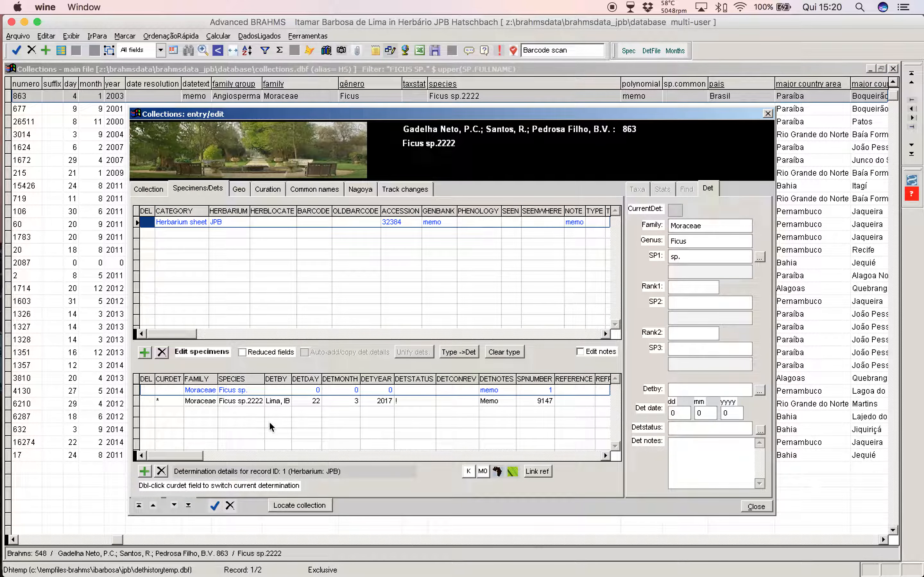
Step: Step through the following collections to number 3014, examine its Ficus sp.2222 determination details, and close the record form
{"action": "left_click", "coordinate": [177, 507]}
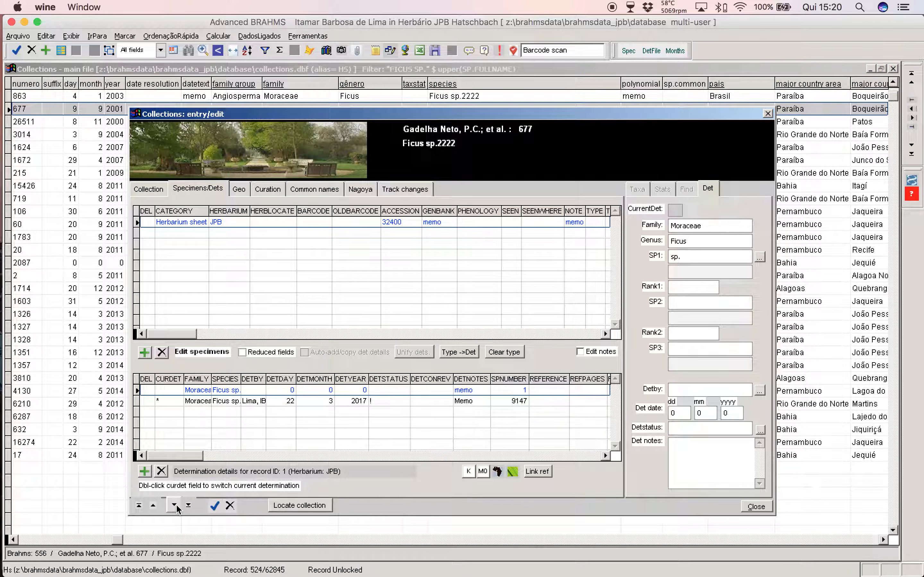
{"action": "left_click", "coordinate": [177, 507]}
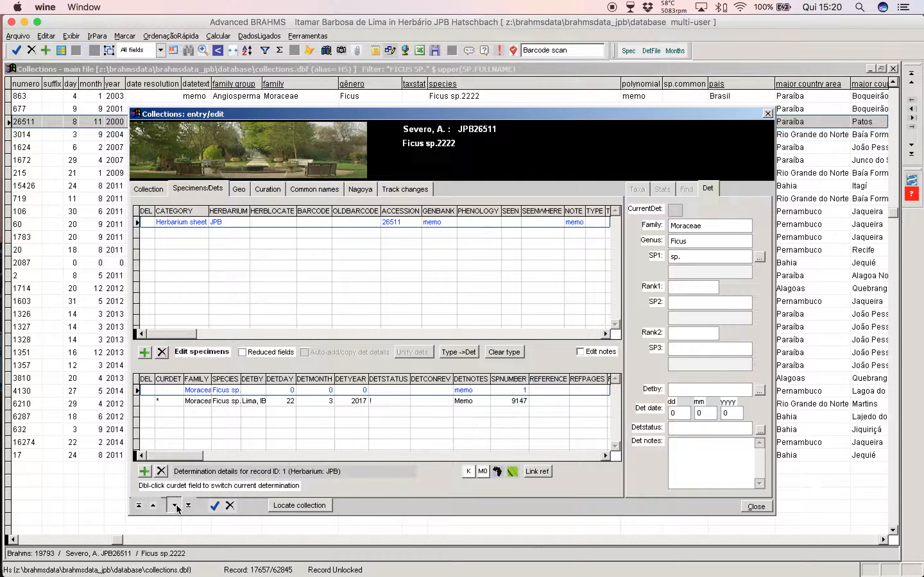
{"action": "left_click", "coordinate": [257, 401]}
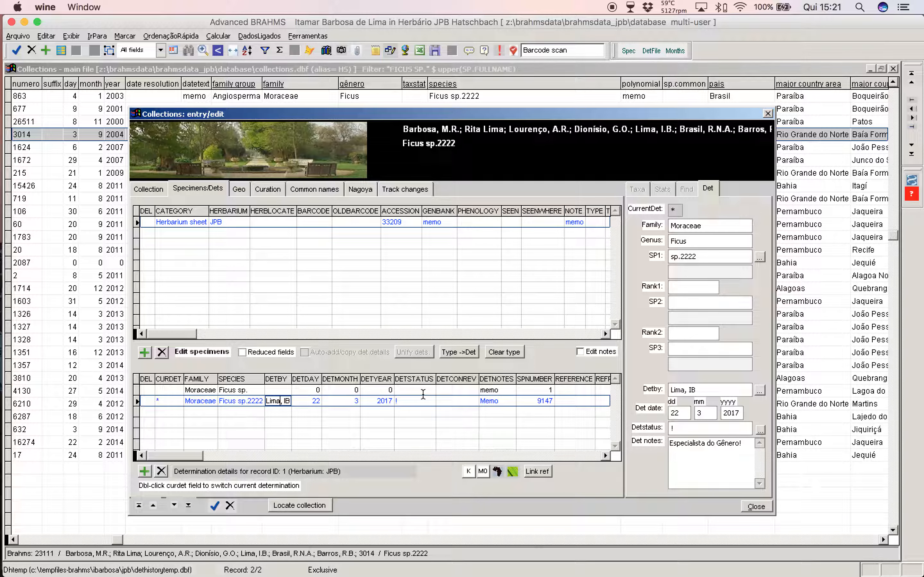
{"action": "left_click", "coordinate": [755, 507]}
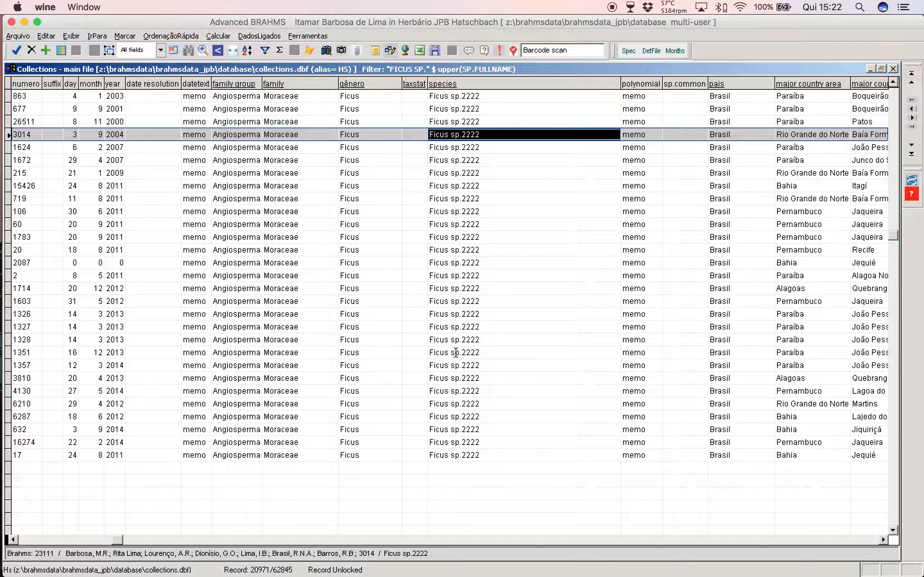
Step: Try to add another determination to collection 3014, opening the species selection for the new row
{"action": "left_click", "coordinate": [61, 50]}
{"action": "left_click", "coordinate": [193, 187]}
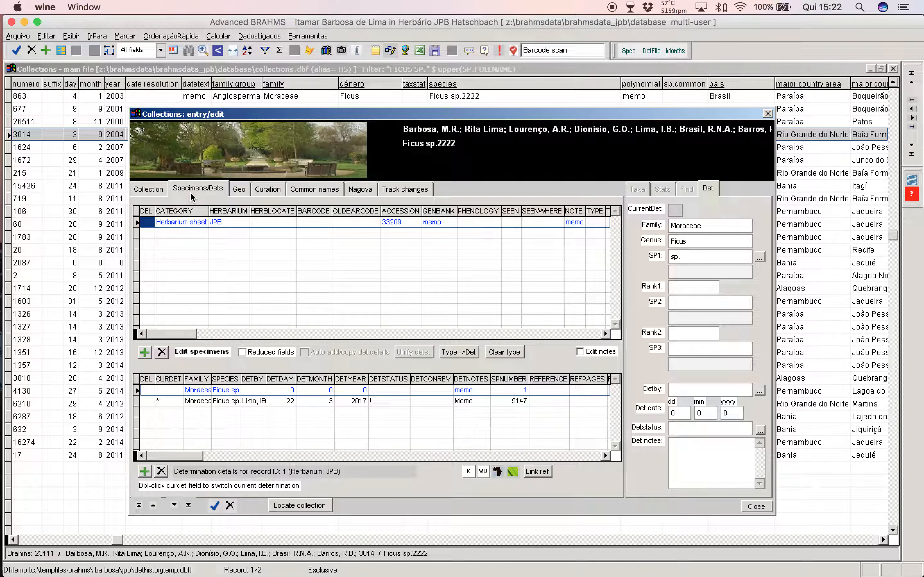
{"action": "left_click", "coordinate": [149, 474]}
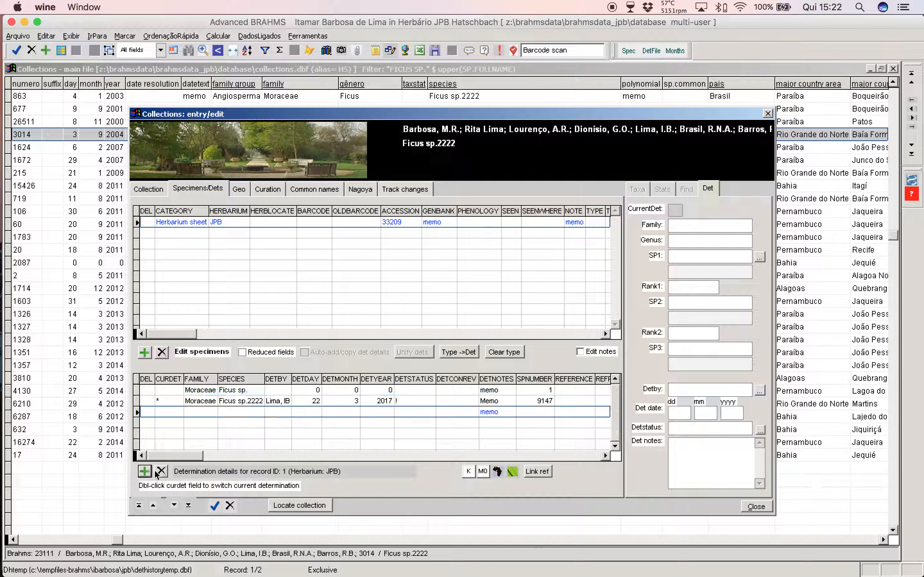
{"action": "left_click", "coordinate": [241, 413]}
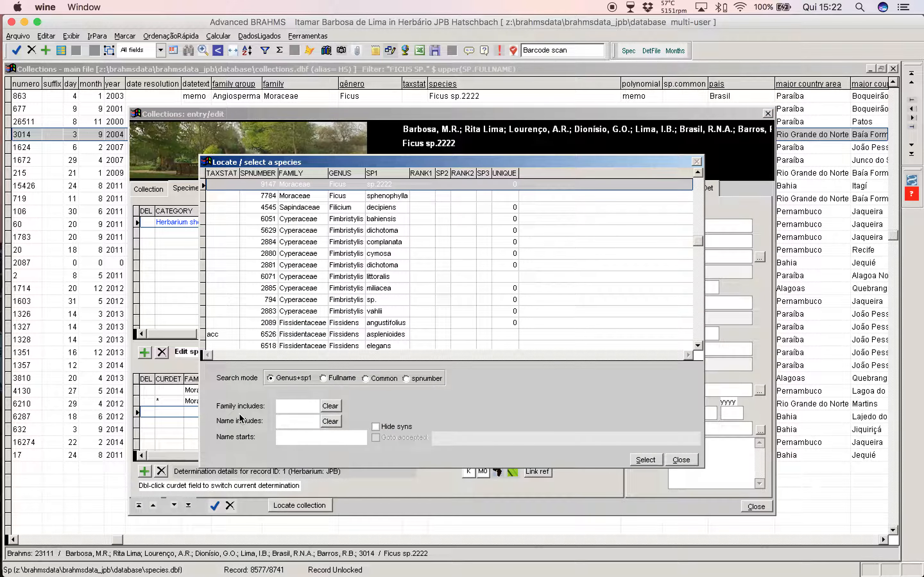
Step: Search the species list for ficus brasia and look through the Ficus names
{"action": "type", "text": "ficus"}
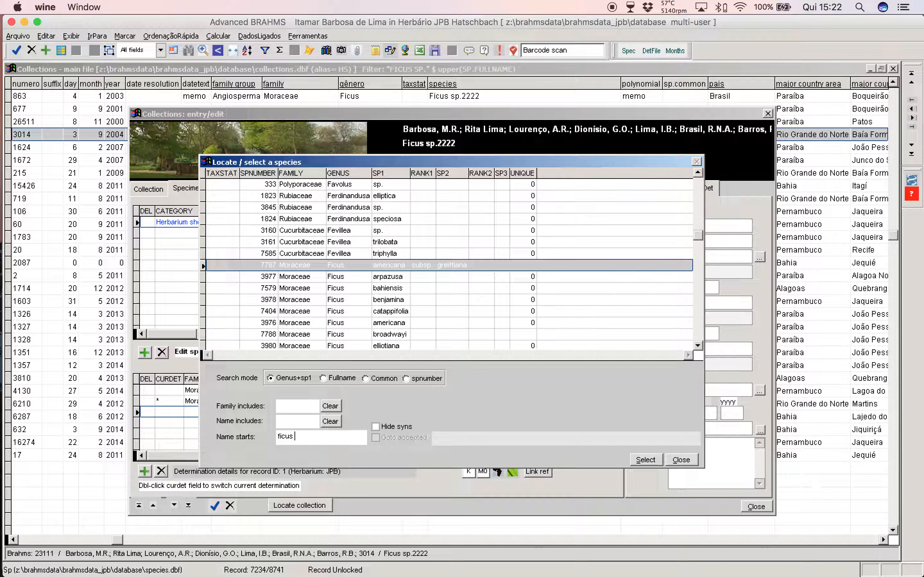
{"action": "type", "text": "bras"}
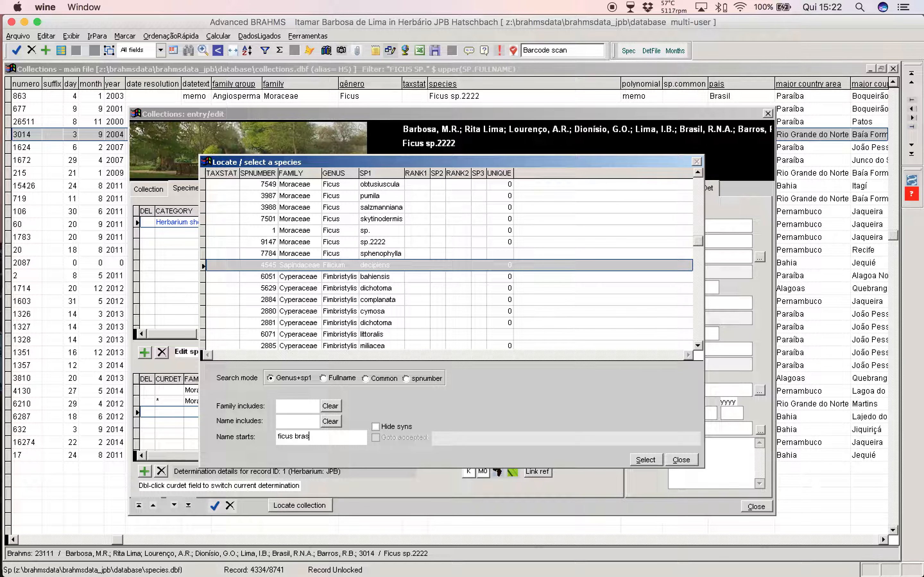
{"action": "type", "text": "ia"}
{"action": "left_click", "coordinate": [697, 174]}
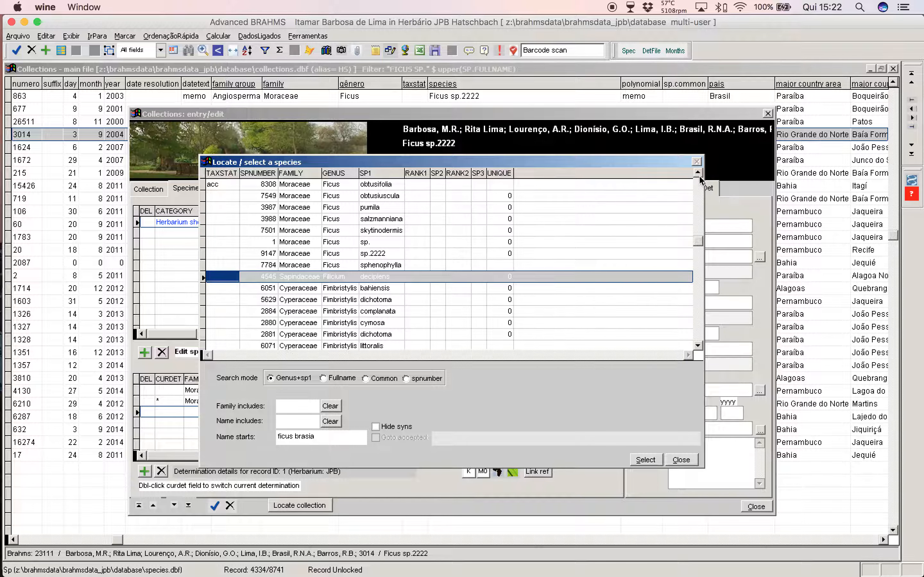
{"action": "left_click", "coordinate": [699, 175]}
{"action": "left_click", "coordinate": [699, 175]}
{"action": "left_click", "coordinate": [699, 175]}
{"action": "left_click", "coordinate": [698, 175]}
{"action": "left_click", "coordinate": [698, 176]}
{"action": "left_click", "coordinate": [698, 175]}
{"action": "left_click", "coordinate": [698, 175]}
{"action": "left_click", "coordinate": [698, 175]}
{"action": "left_click", "coordinate": [699, 175]}
{"action": "left_click", "coordinate": [698, 175]}
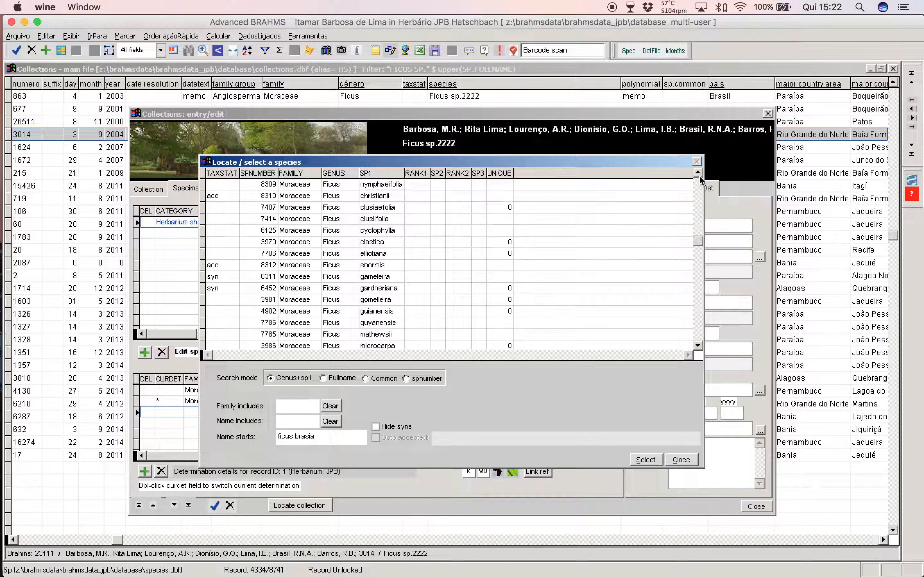
{"action": "left_click", "coordinate": [699, 175]}
Step: Search the species list again for ficus bra, then leave the selection and close the collection's record form
{"action": "left_click", "coordinate": [346, 436]}
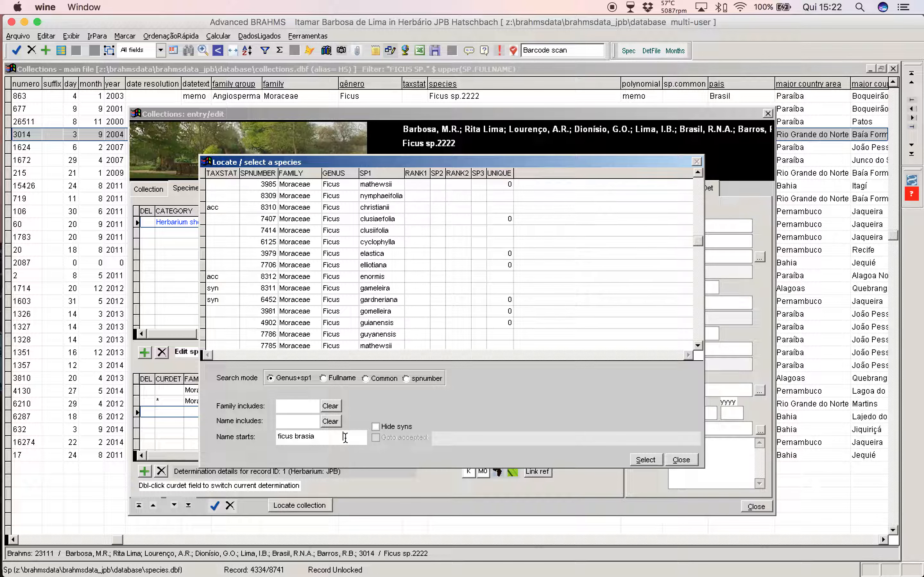
{"action": "key", "text": "BackSpace"}
{"action": "key", "text": "BackSpace"}
{"action": "key", "text": "BackSpace"}
{"action": "key", "text": "BackSpace"}
{"action": "key", "text": "BackSpace"}
{"action": "key", "text": "BackSpace"}
{"action": "key", "text": "BackSpace"}
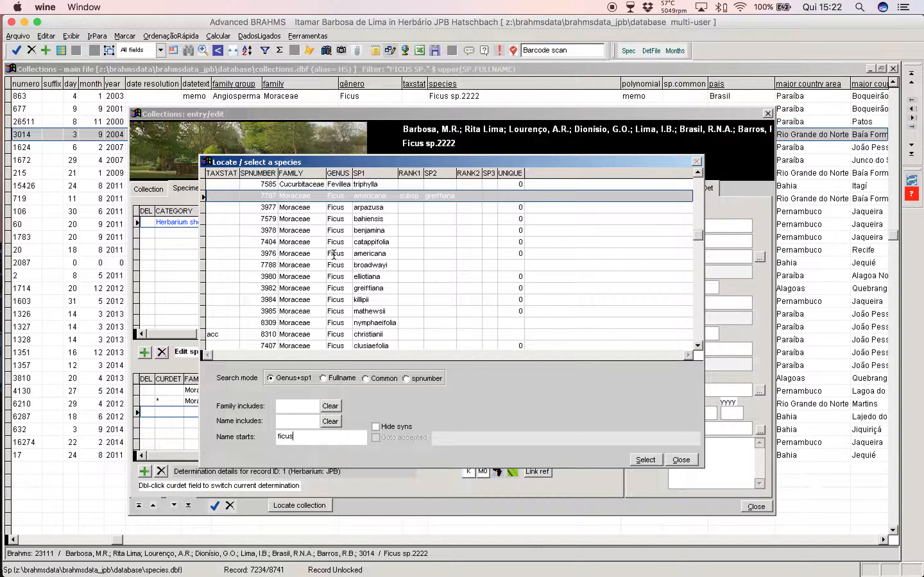
{"action": "type", "text": "b"}
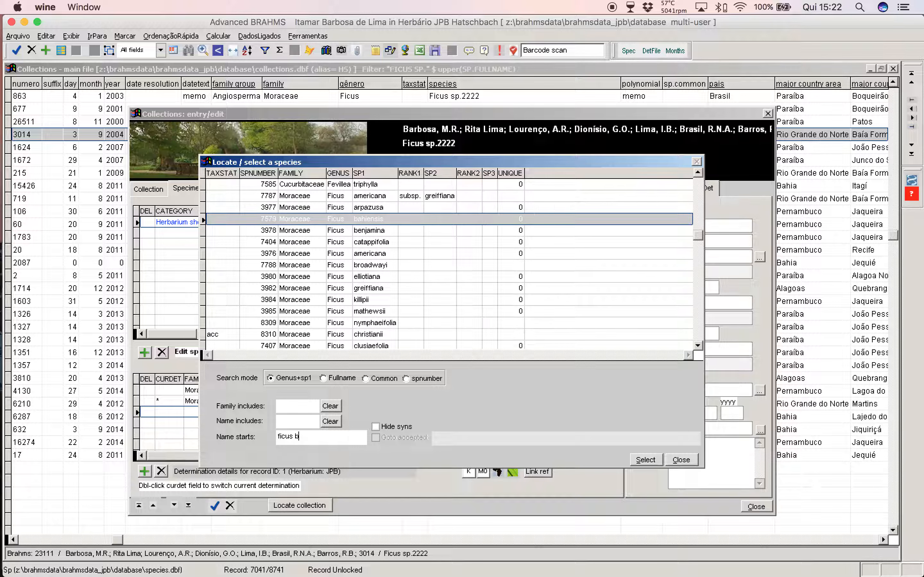
{"action": "type", "text": "r"}
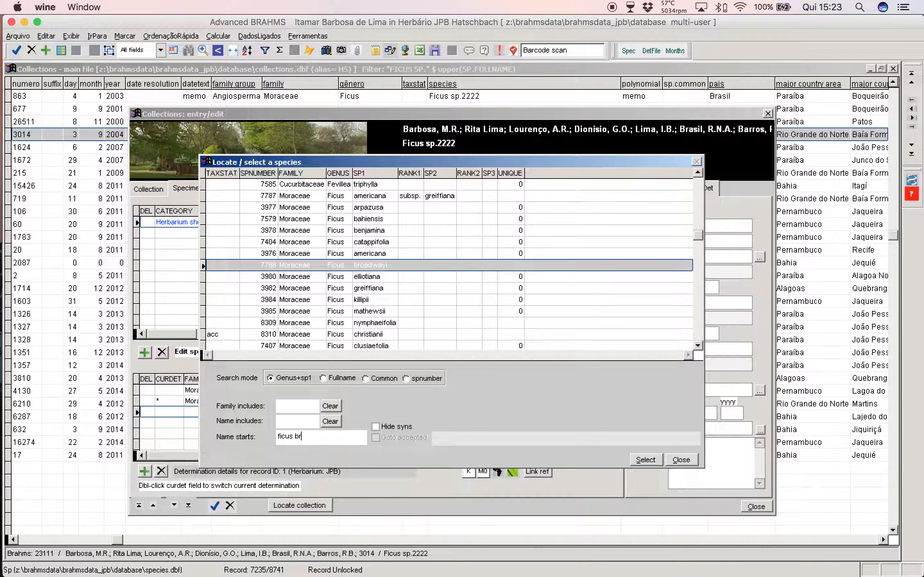
{"action": "type", "text": "a"}
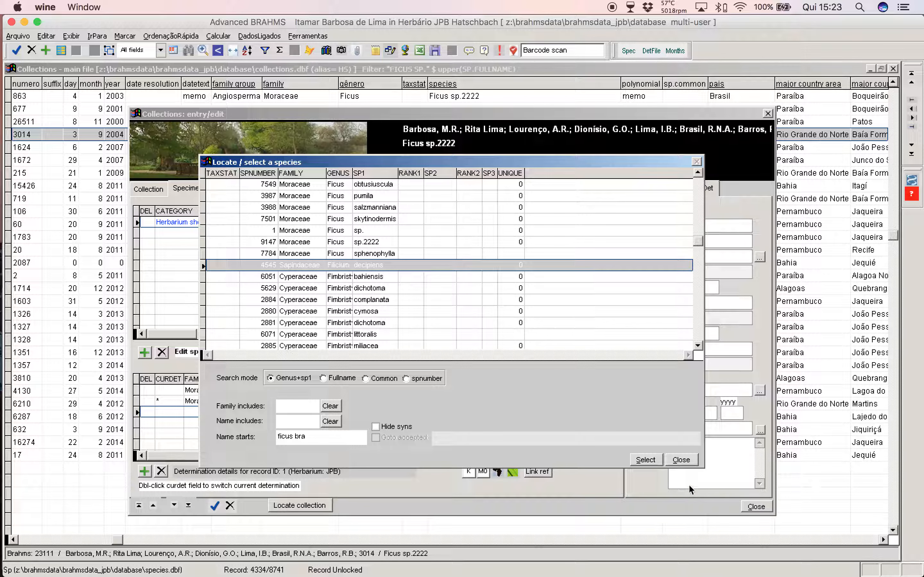
{"action": "left_click", "coordinate": [681, 459]}
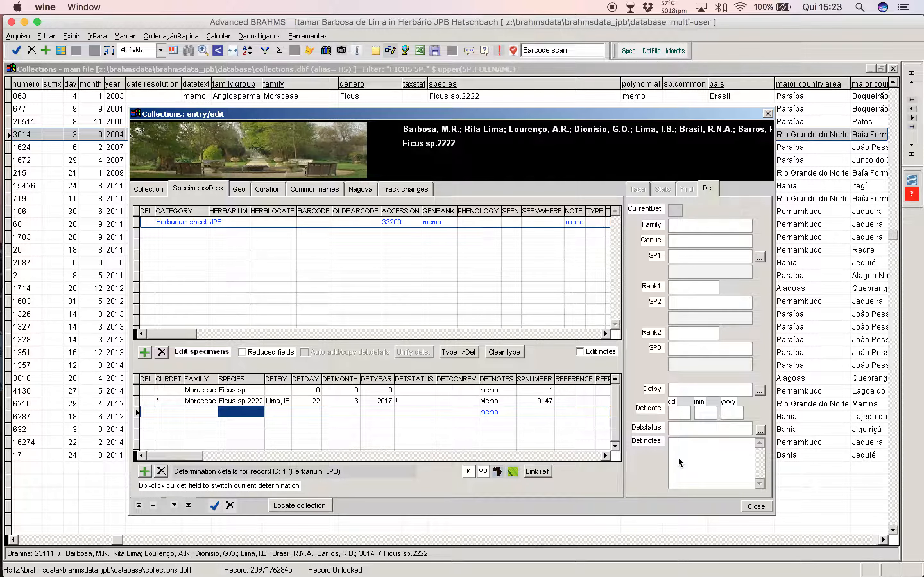
{"action": "left_click", "coordinate": [758, 505]}
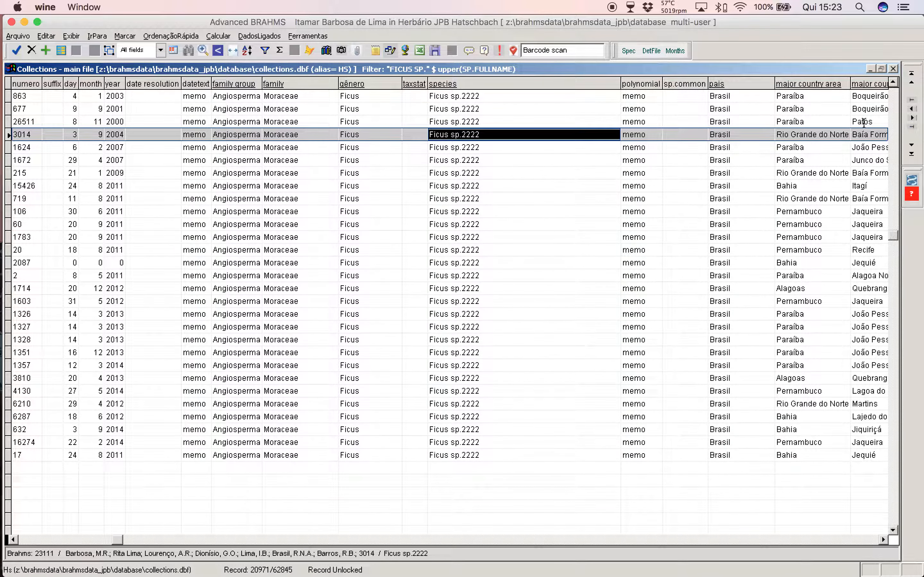
Step: Close the collections file, open the species list in the database, and add a new blank species record
{"action": "left_click", "coordinate": [894, 70]}
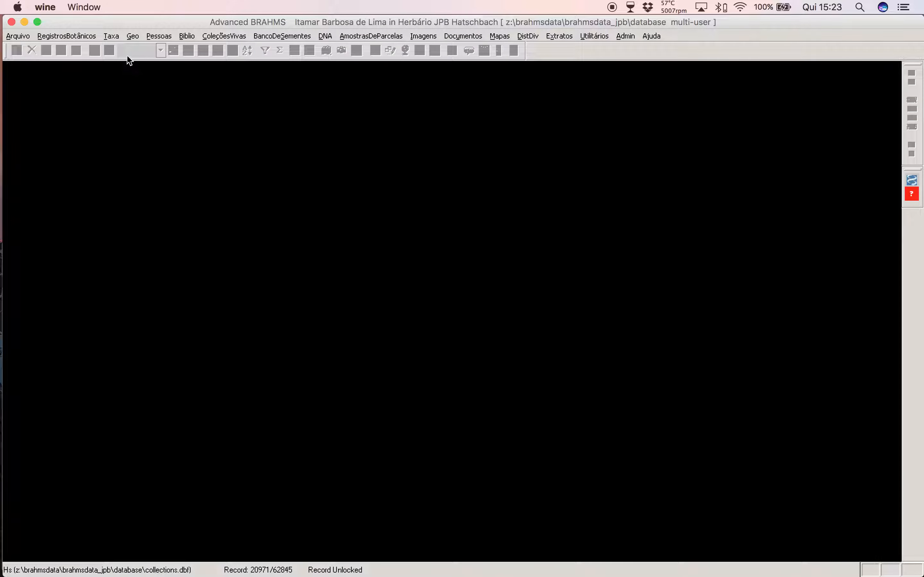
{"action": "left_click", "coordinate": [111, 36]}
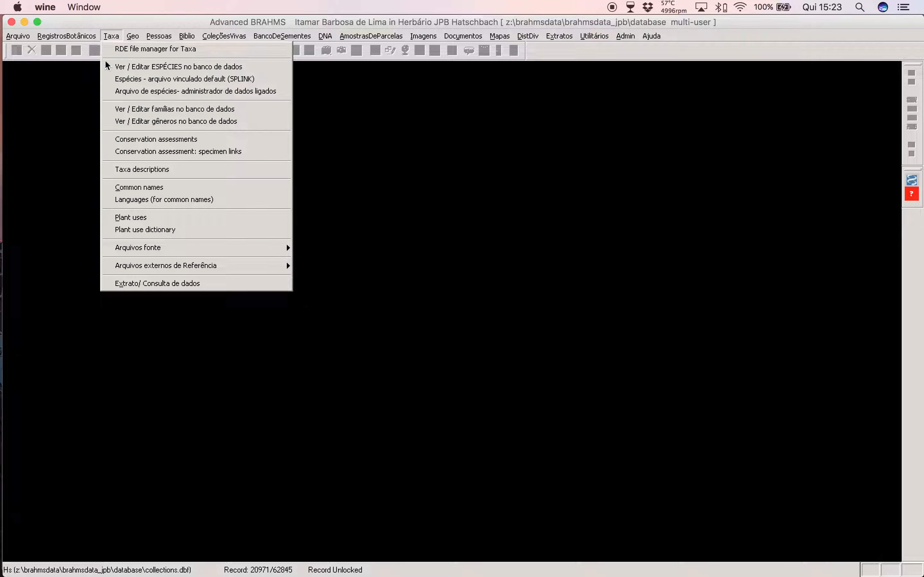
{"action": "left_click", "coordinate": [141, 68]}
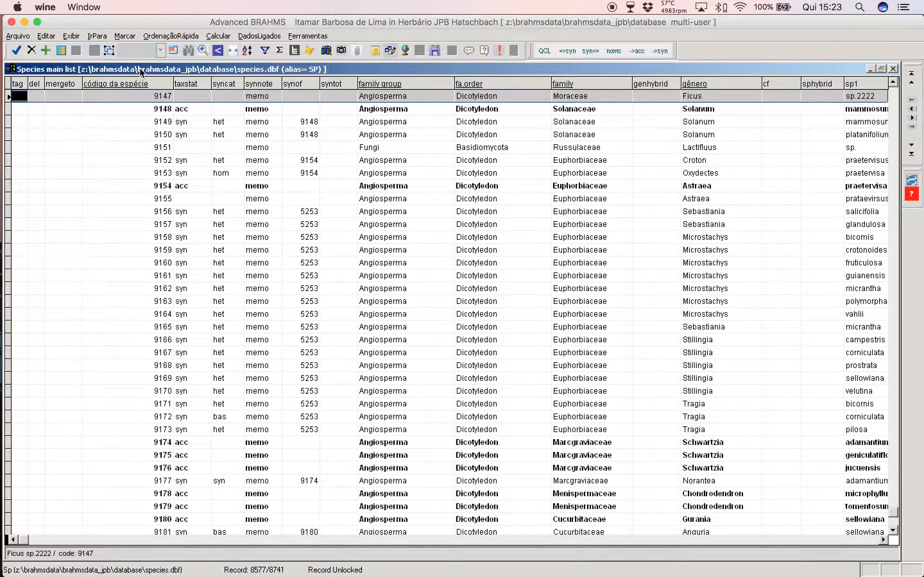
{"action": "left_click", "coordinate": [46, 54]}
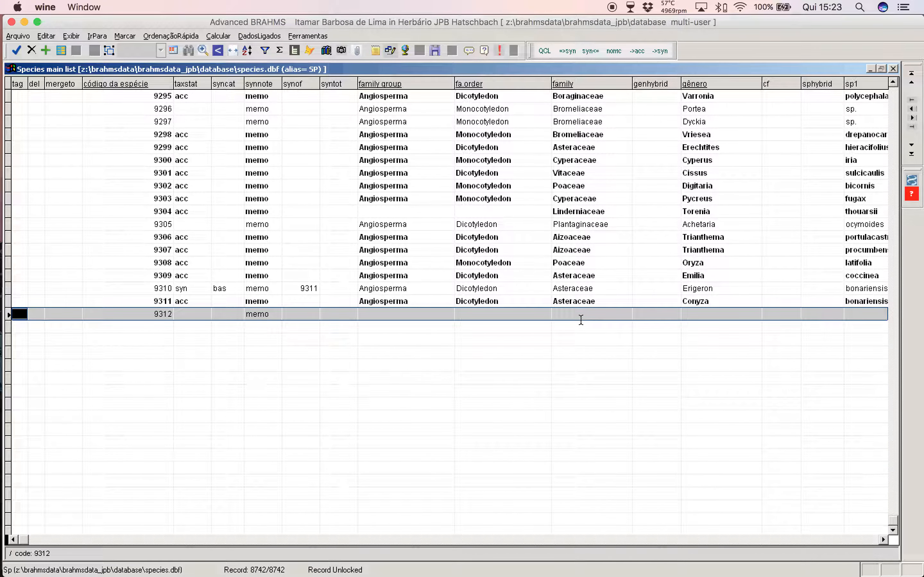
Step: Set the genus of the new species record to Ficus from the genus list
{"action": "double_click", "coordinate": [691, 316]}
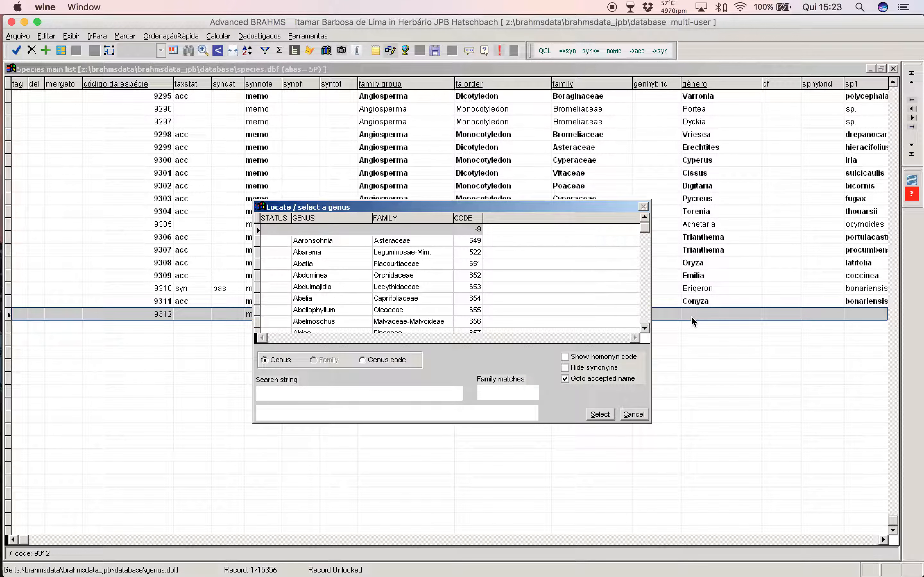
{"action": "type", "text": "ficus"}
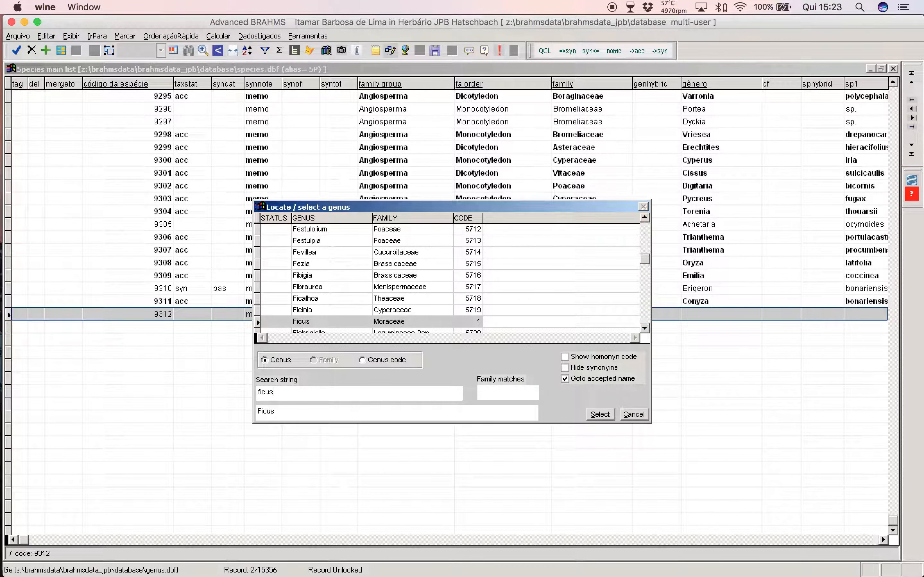
{"action": "key", "text": "Return"}
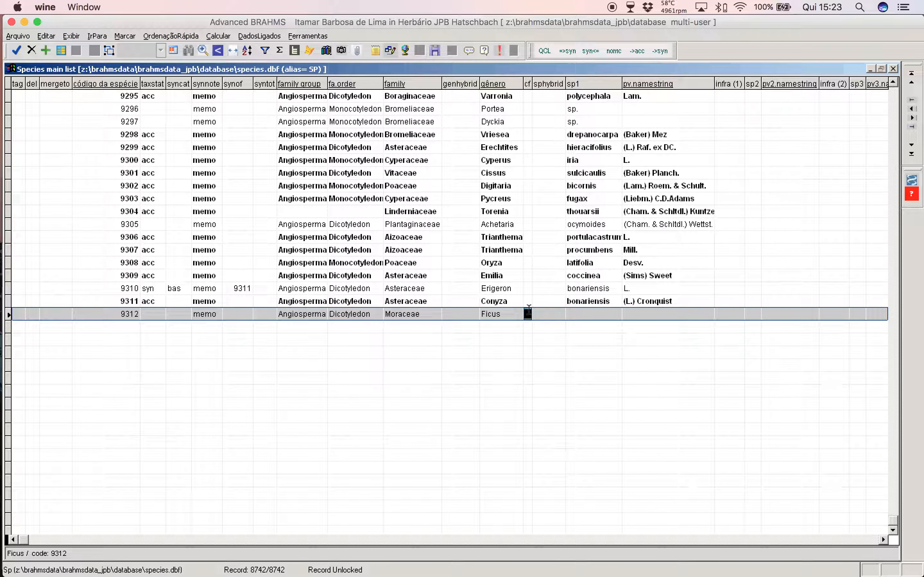
Step: Enter sp.3 as the species epithet of the new Ficus record
{"action": "left_click", "coordinate": [580, 314]}
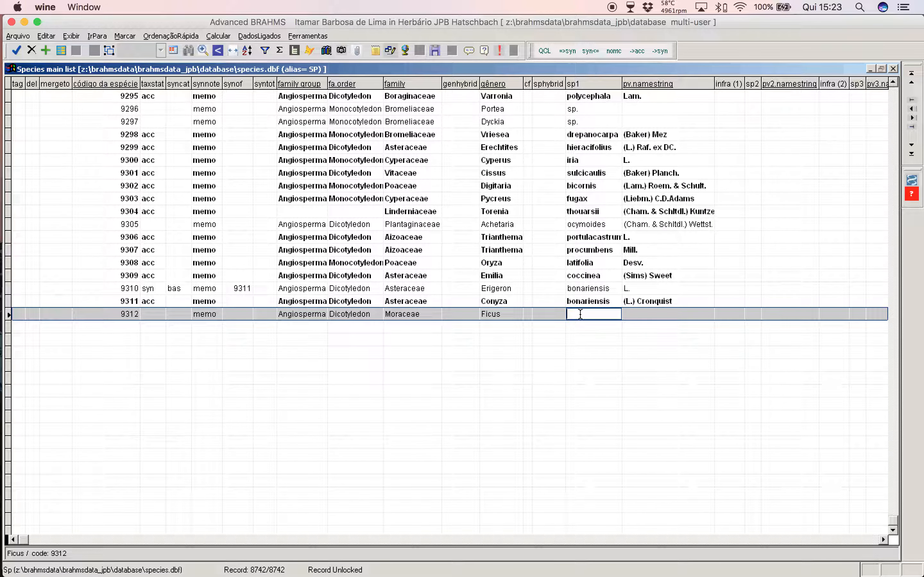
{"action": "type", "text": "brasilia"}
{"action": "key", "text": "BackSpace"}
{"action": "key", "text": "BackSpace"}
{"action": "key", "text": "BackSpace"}
{"action": "key", "text": "BackSpace"}
{"action": "key", "text": "BackSpace"}
{"action": "type", "text": "sp"}
{"action": "key", "text": "Tab"}
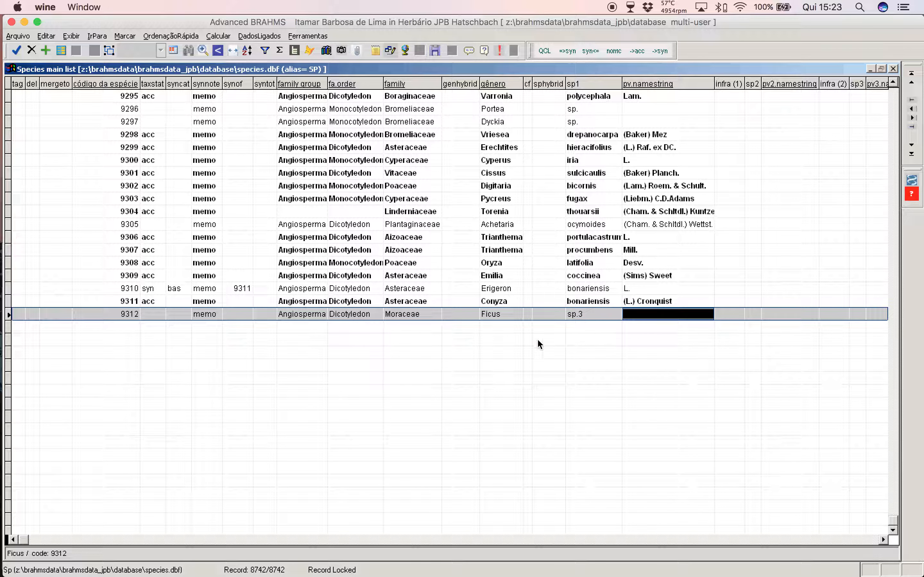
Step: Link the existing author string (Choisy) Hallier f. to the new Ficus sp.3 record and save it
{"action": "double_click", "coordinate": [638, 314]}
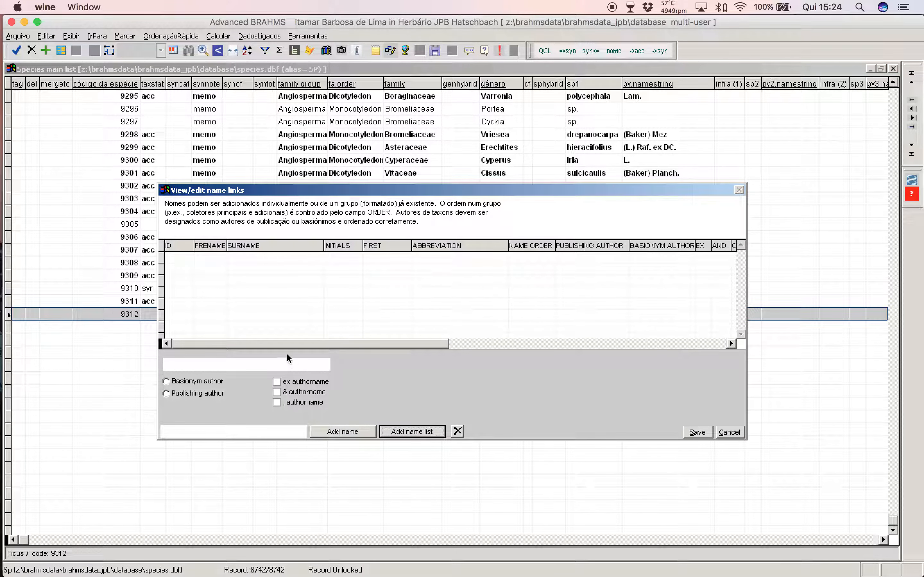
{"action": "left_click", "coordinate": [407, 432]}
{"action": "left_click", "coordinate": [312, 306]}
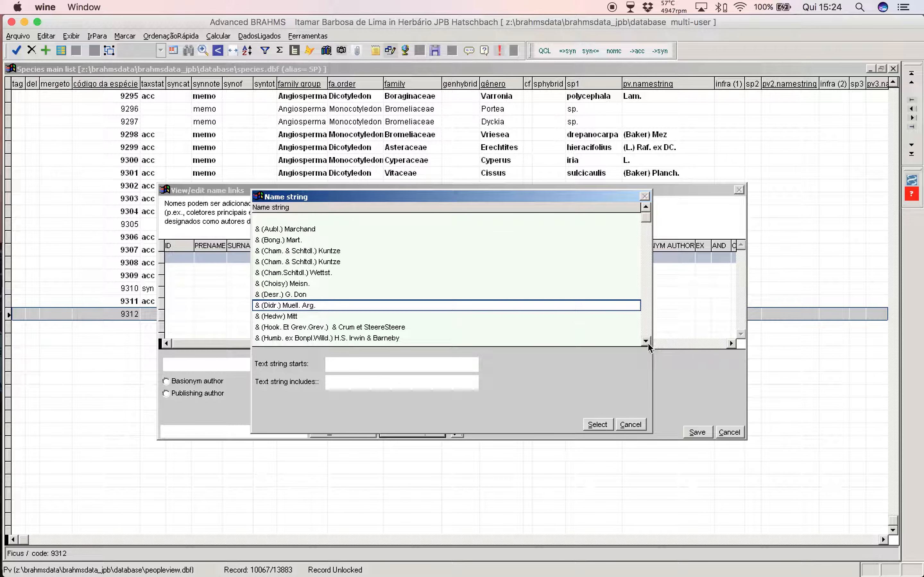
{"action": "scroll", "coordinate": [647, 343], "scroll_direction": "down", "scroll_amount": 10}
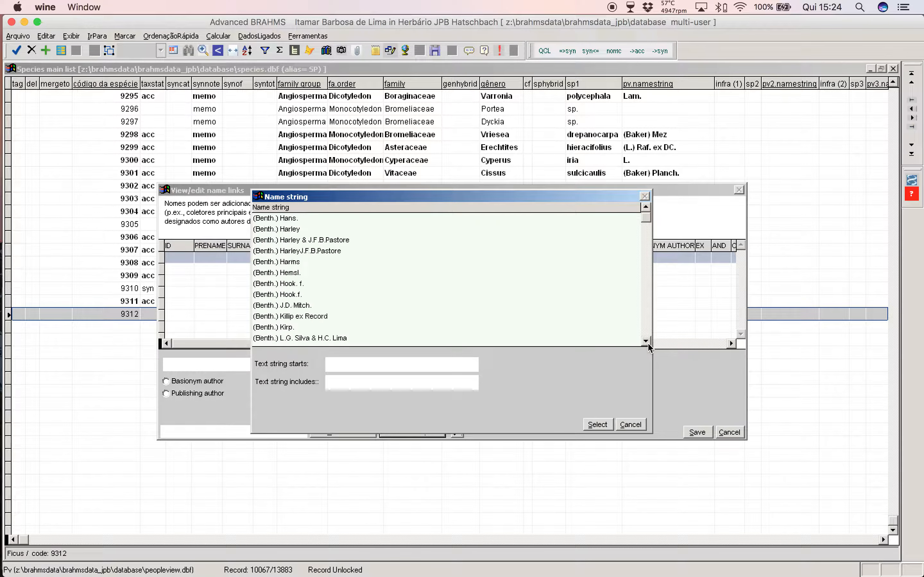
{"action": "scroll", "coordinate": [648, 342], "scroll_direction": "down", "scroll_amount": 5}
{"action": "left_click", "coordinate": [280, 294]}
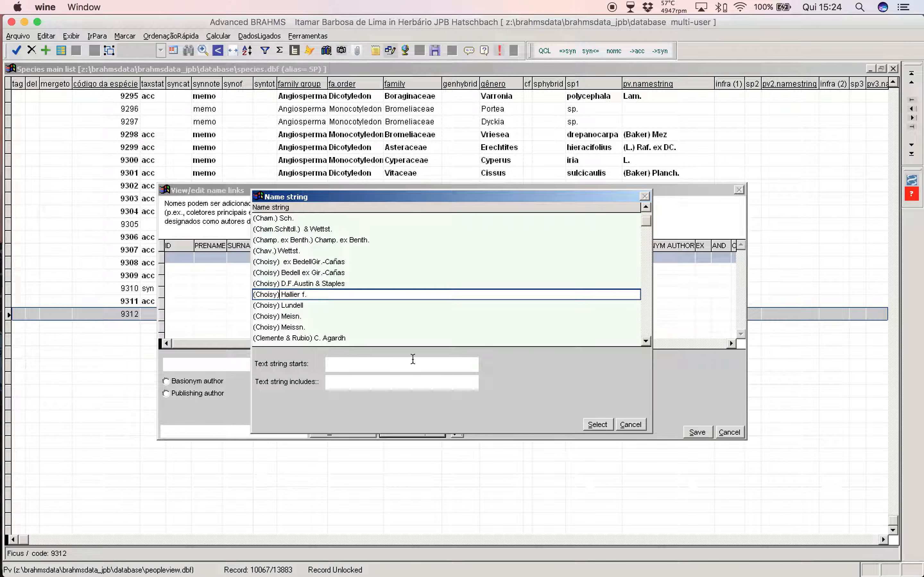
{"action": "left_click", "coordinate": [597, 425]}
{"action": "left_click", "coordinate": [697, 432]}
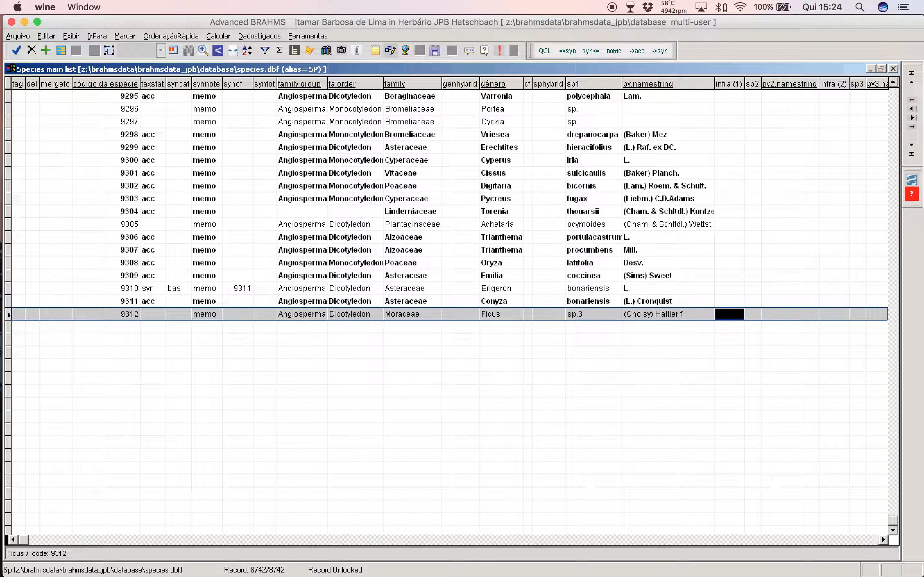
Step: Examine the new species' record form, including its name, publication, synonym and botanical record details, and close it
{"action": "left_click", "coordinate": [61, 50]}
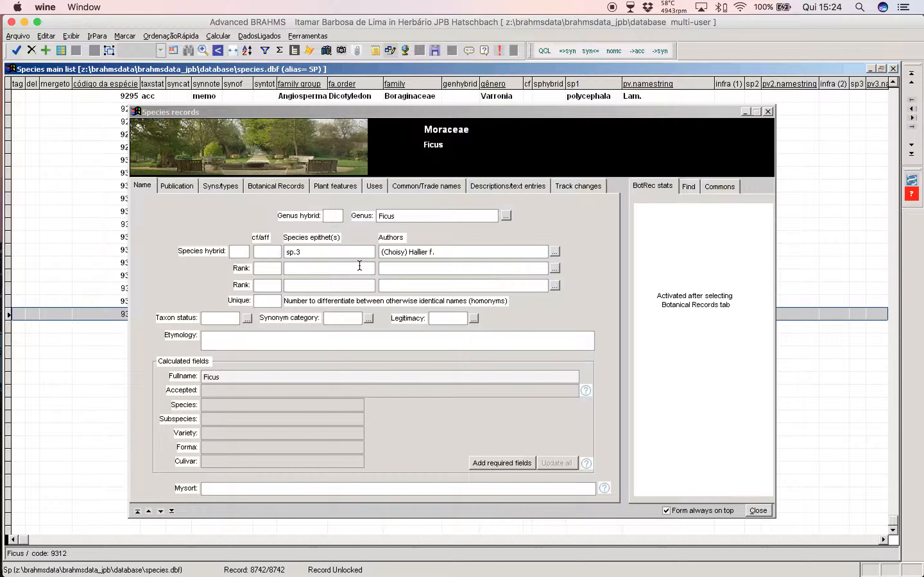
{"action": "left_click", "coordinate": [168, 186]}
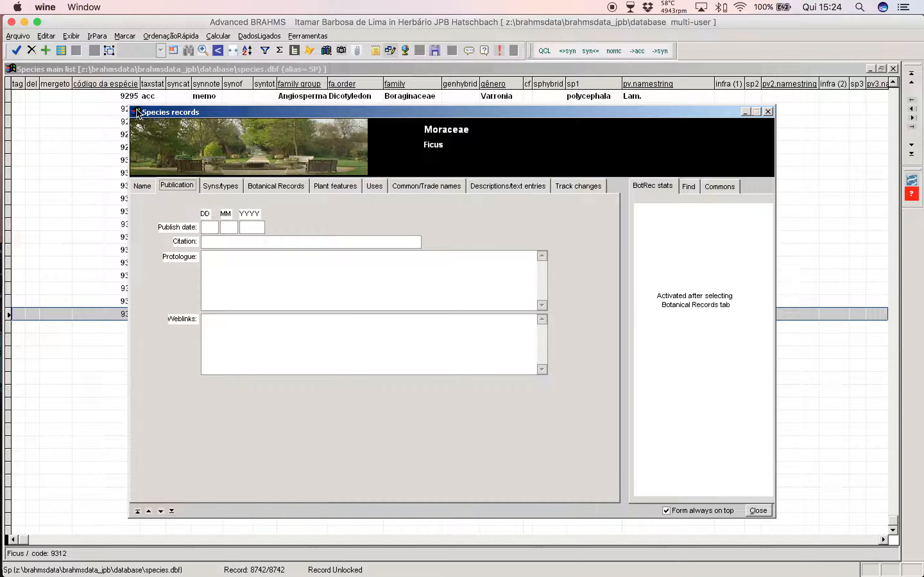
{"action": "left_click", "coordinate": [768, 112]}
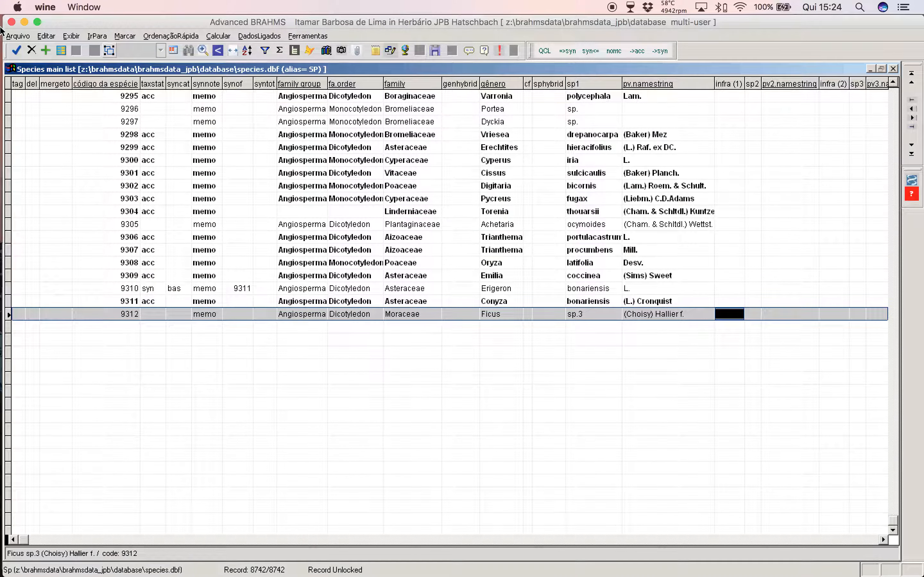
{"action": "left_click", "coordinate": [60, 53]}
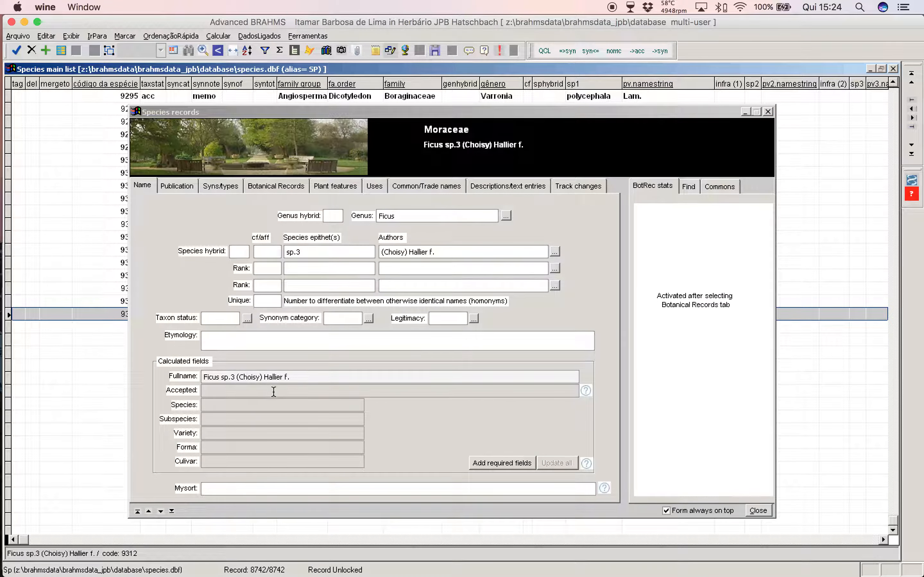
{"action": "left_click", "coordinate": [171, 189]}
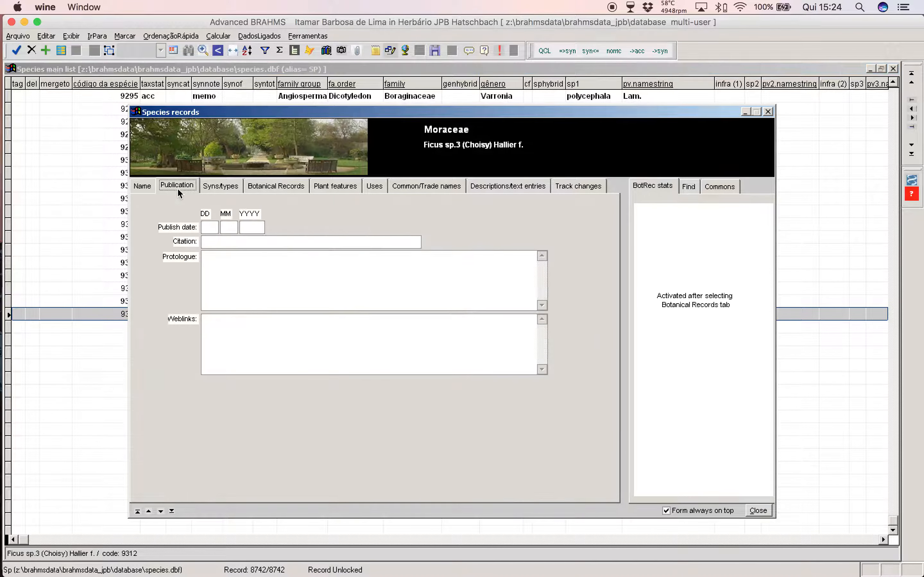
{"action": "left_click", "coordinate": [217, 188]}
{"action": "left_click", "coordinate": [279, 187]}
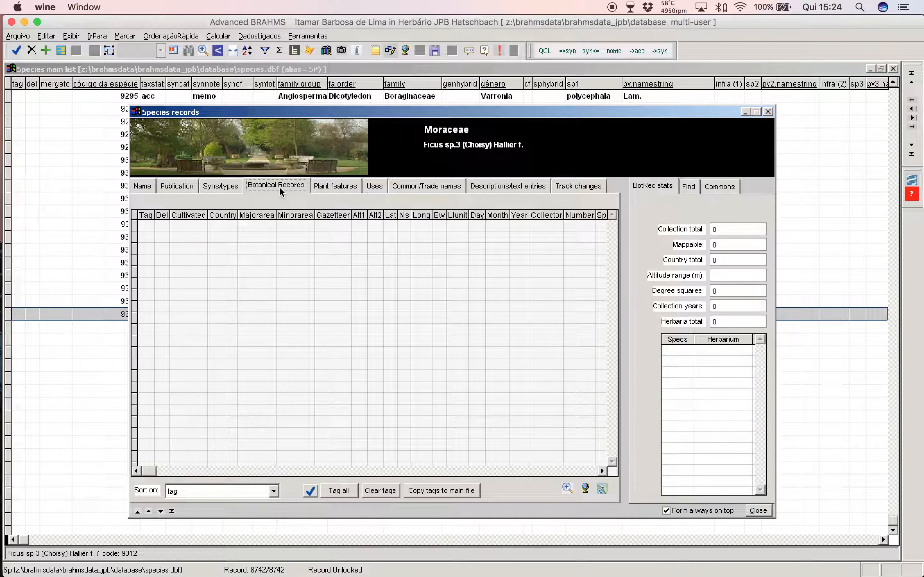
{"action": "left_click", "coordinate": [768, 112]}
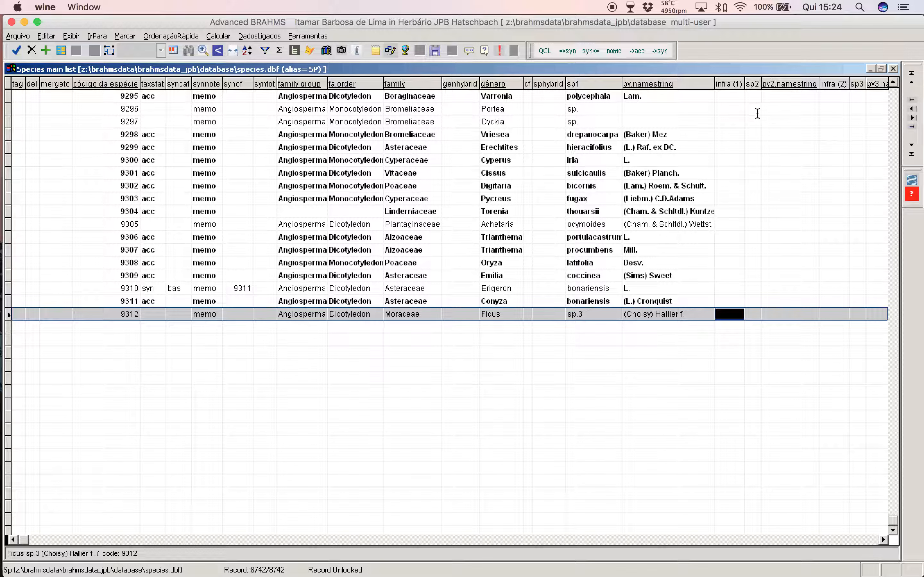
Step: Close the species list, reopen the botanical records in the database, and bring up the specimens and determinations of collection 3014
{"action": "left_click", "coordinate": [650, 315]}
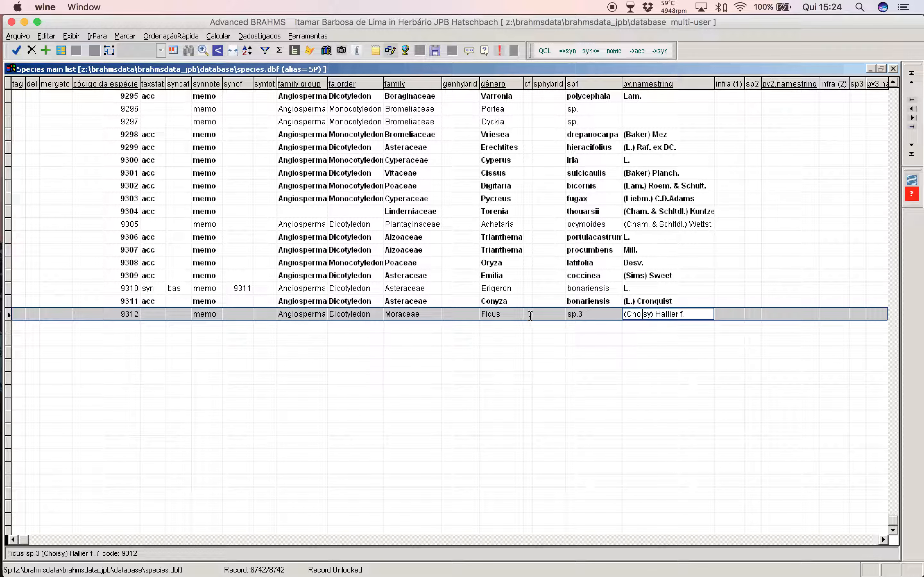
{"action": "left_click", "coordinate": [583, 316]}
{"action": "left_click", "coordinate": [893, 69]}
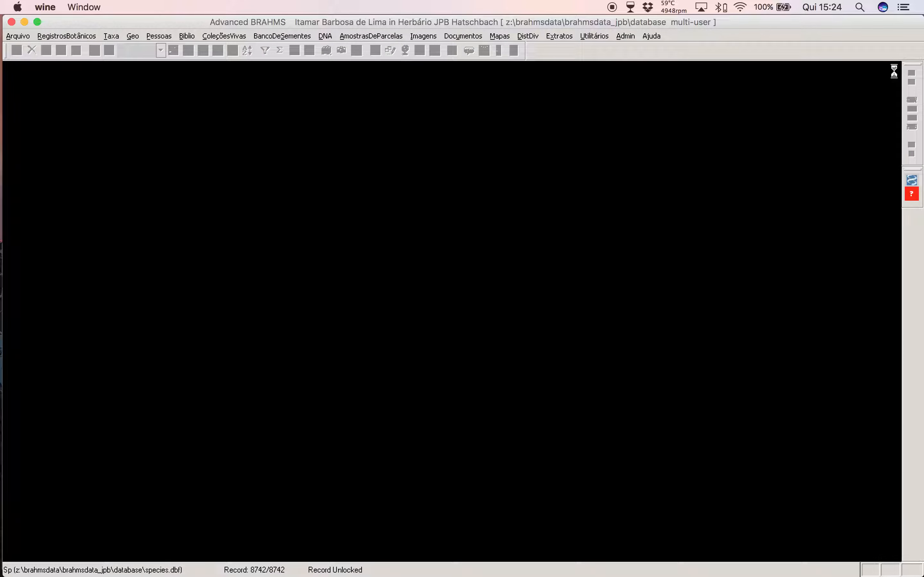
{"action": "left_click", "coordinate": [93, 32]}
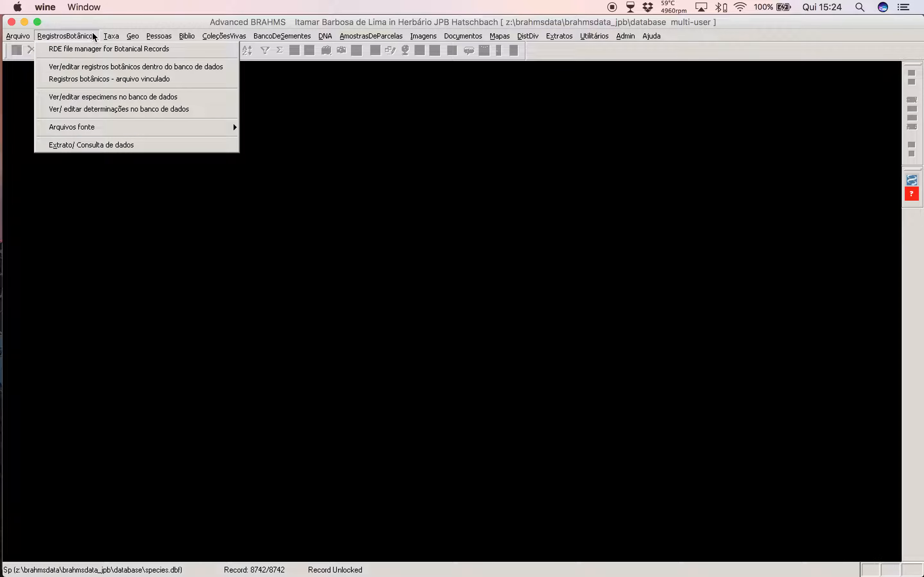
{"action": "left_click", "coordinate": [200, 71]}
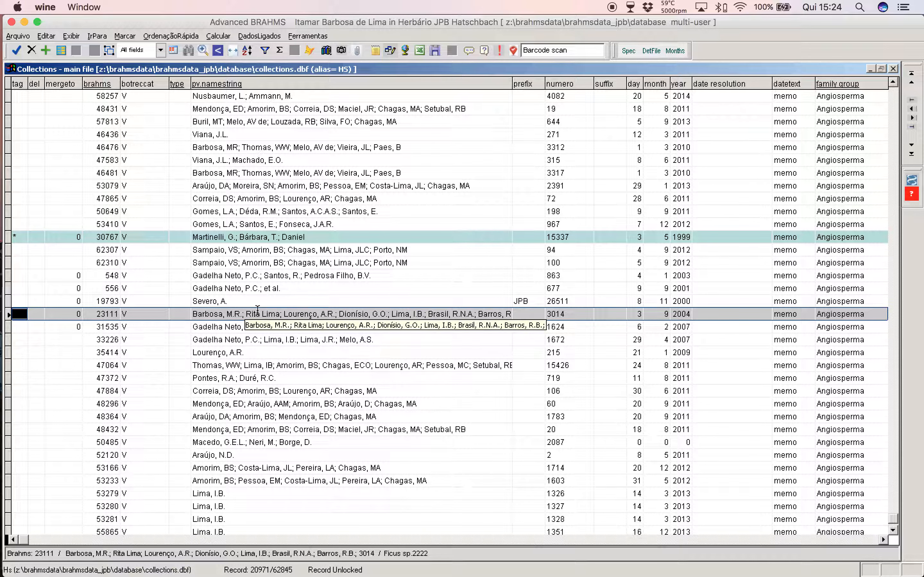
{"action": "left_click", "coordinate": [56, 51]}
{"action": "left_click", "coordinate": [206, 188]}
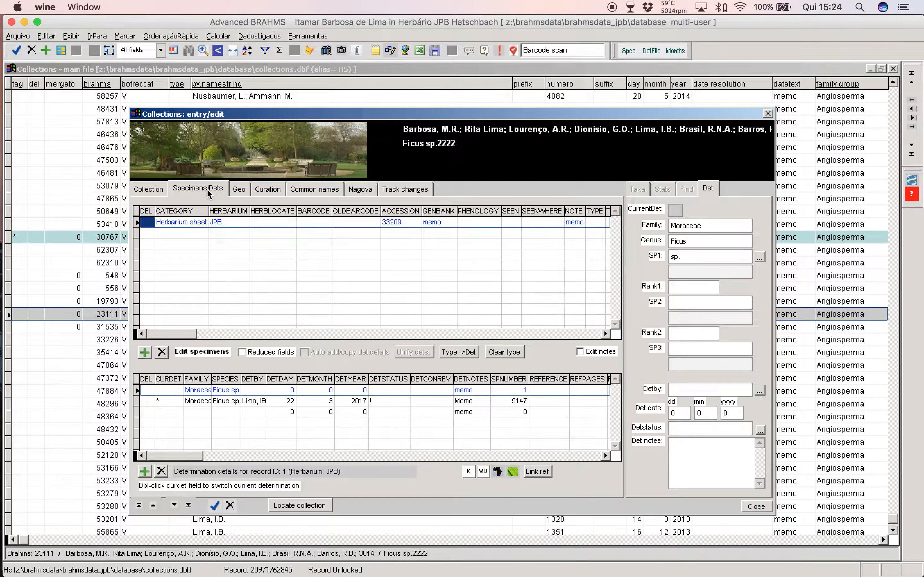
Step: Fill the empty determination row with Ficus sp.3 and accept it as the collection's current determination
{"action": "double_click", "coordinate": [253, 415]}
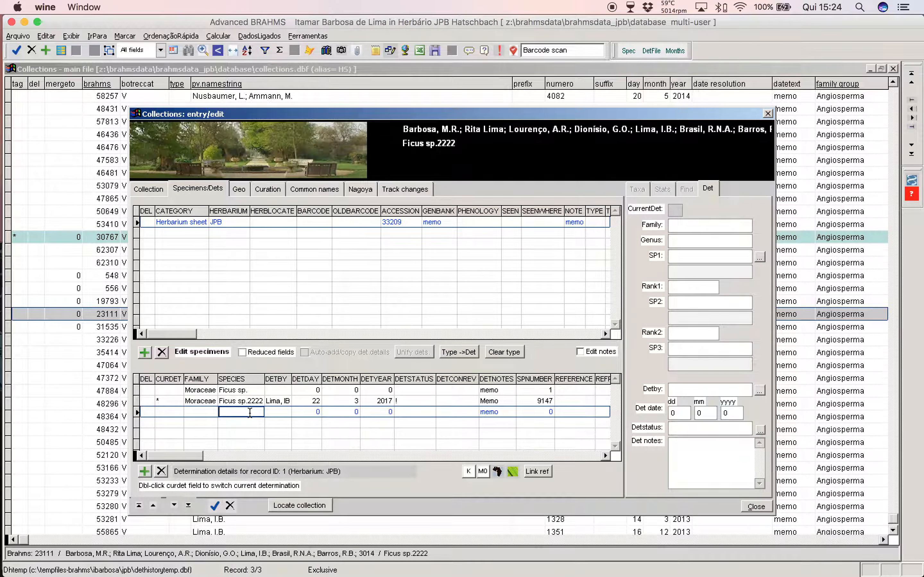
{"action": "type", "text": "f"}
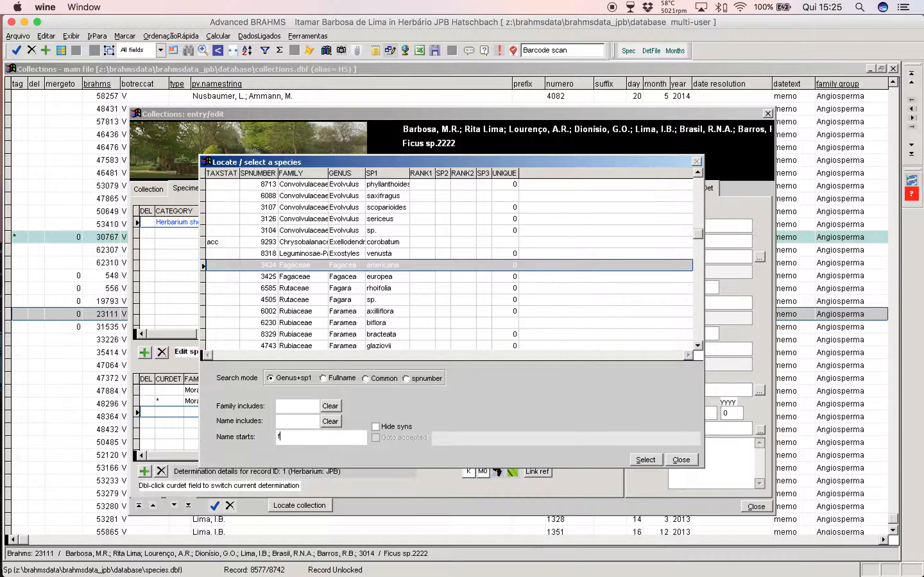
{"action": "type", "text": "icus s"}
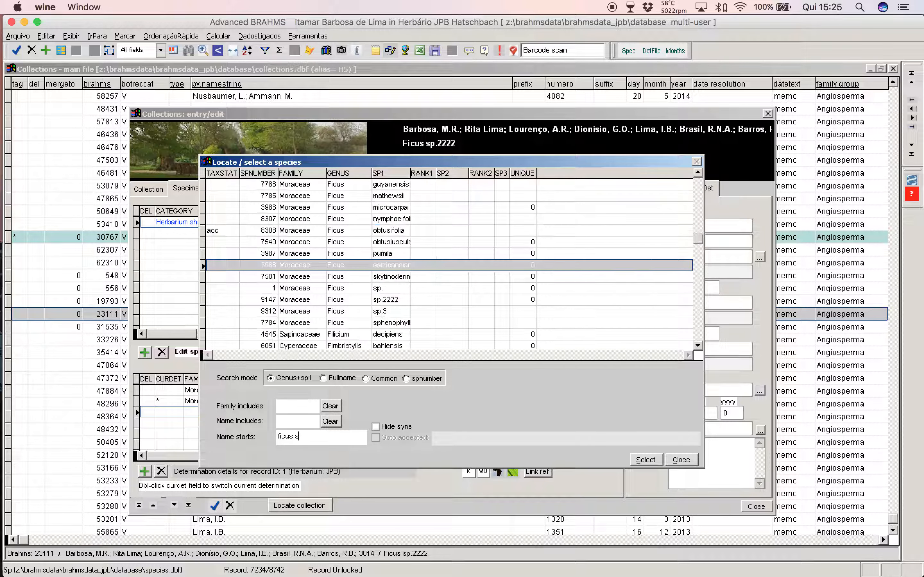
{"action": "type", "text": "p.3"}
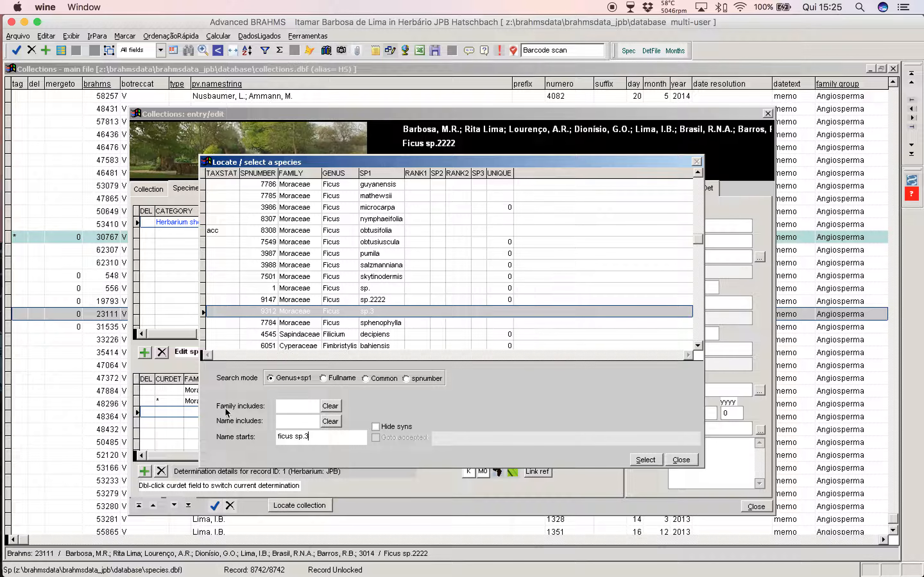
{"action": "left_click", "coordinate": [647, 461]}
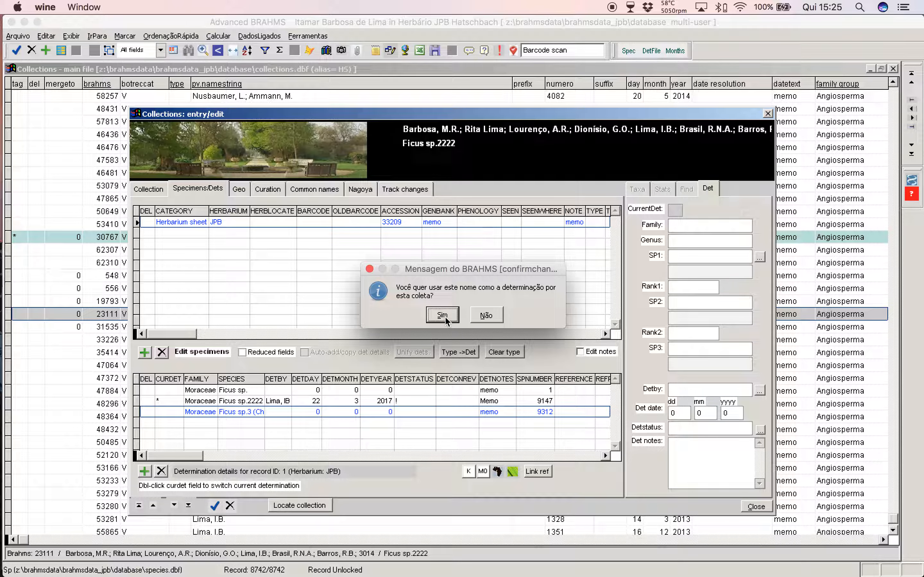
{"action": "left_click", "coordinate": [442, 315]}
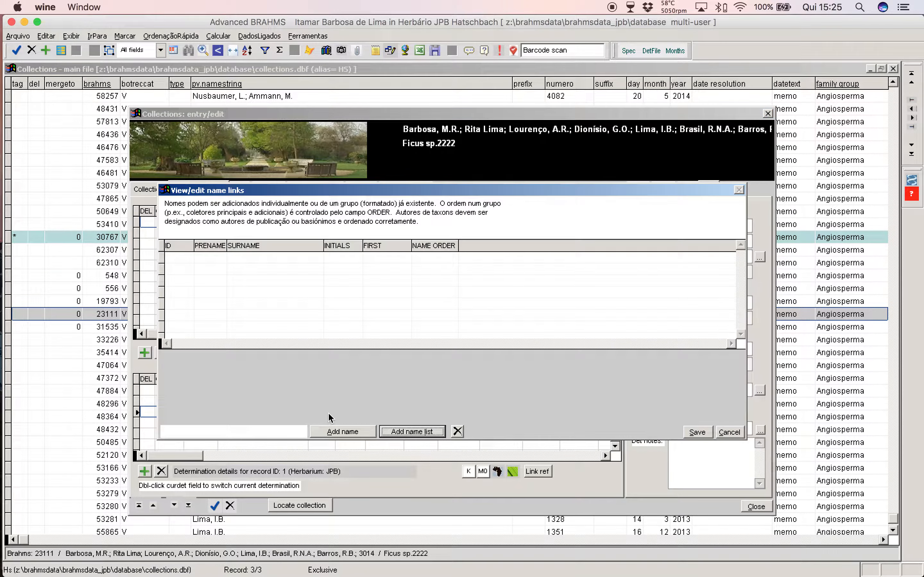
Step: Look up the determiner's surname in the people list, view the form for adding a new person, and cancel it
{"action": "left_click", "coordinate": [337, 432]}
{"action": "type", "text": "lim"}
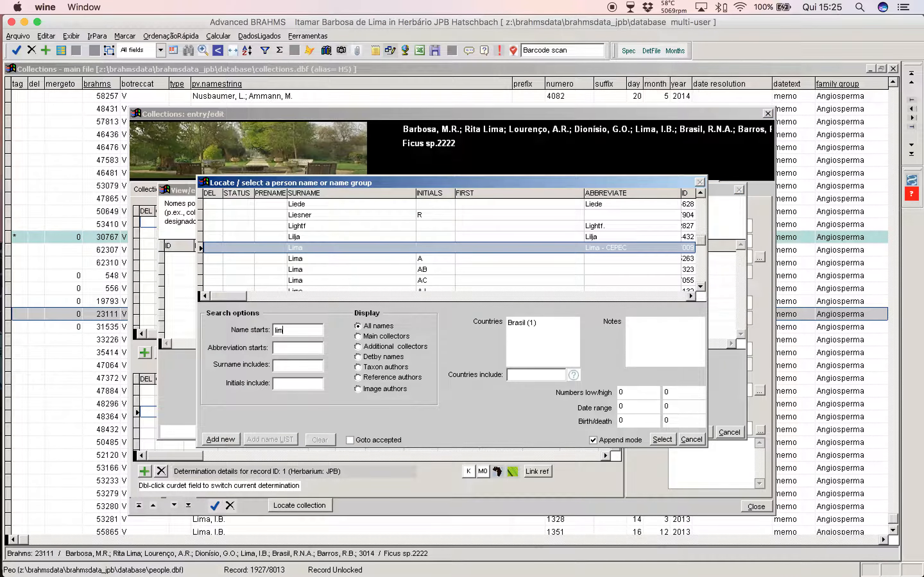
{"action": "type", "text": "a"}
{"action": "left_click", "coordinate": [225, 442]}
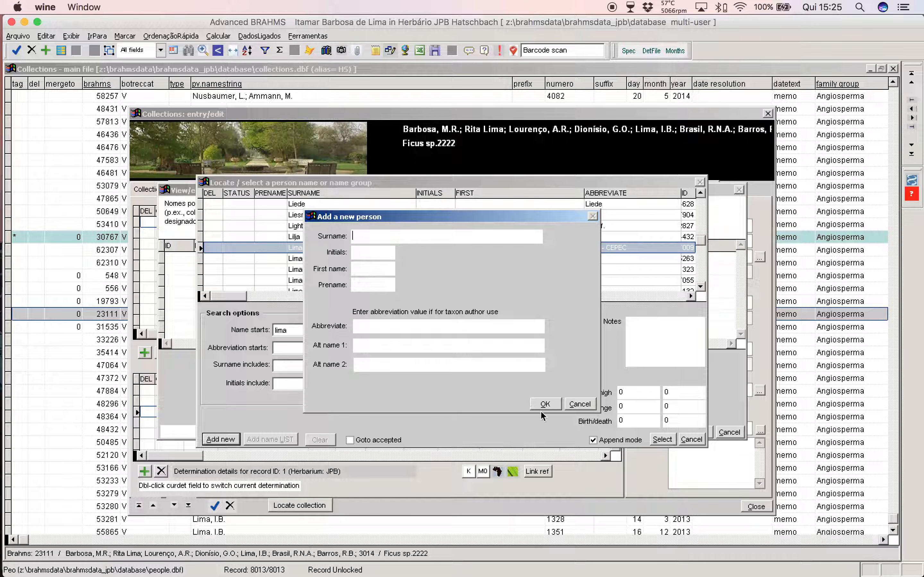
{"action": "left_click", "coordinate": [588, 404]}
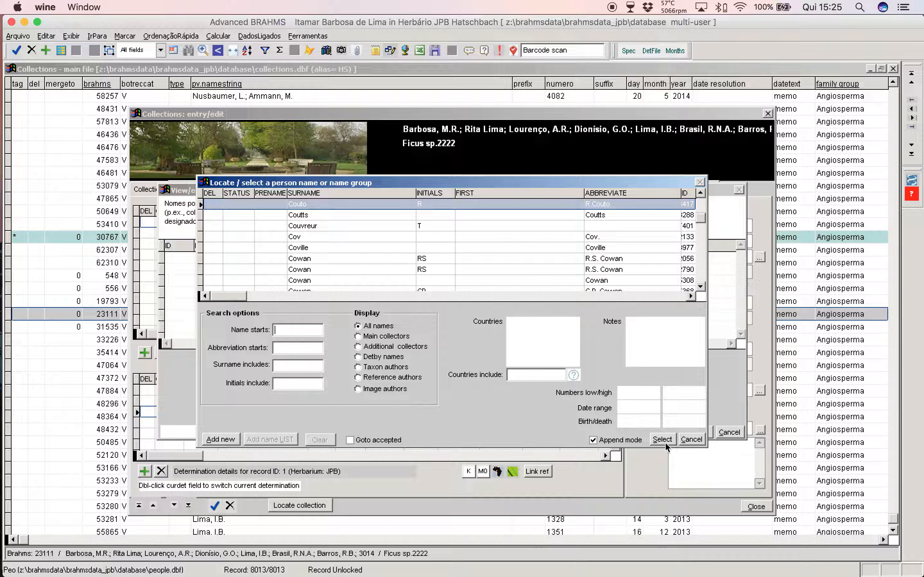
Step: Find the determiner by surname and initial in the people list, add that person to the determination, and save the name link
{"action": "left_click", "coordinate": [362, 226]}
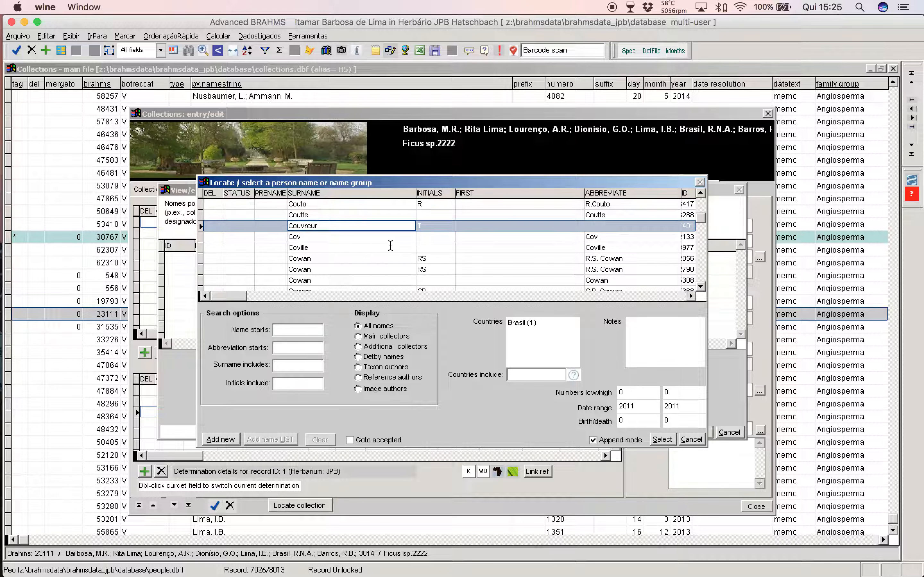
{"action": "left_click", "coordinate": [300, 329]}
{"action": "type", "text": "lima i"}
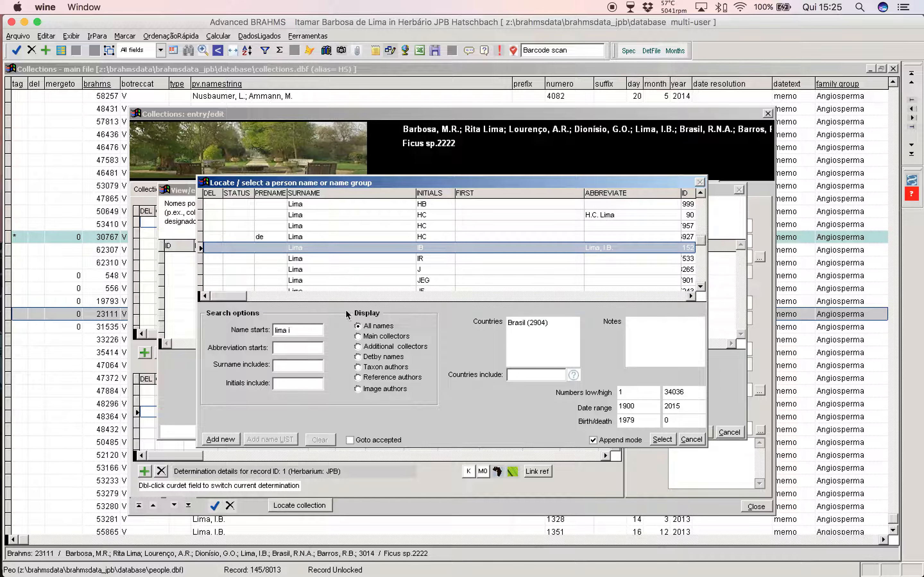
{"action": "left_click", "coordinate": [659, 439]}
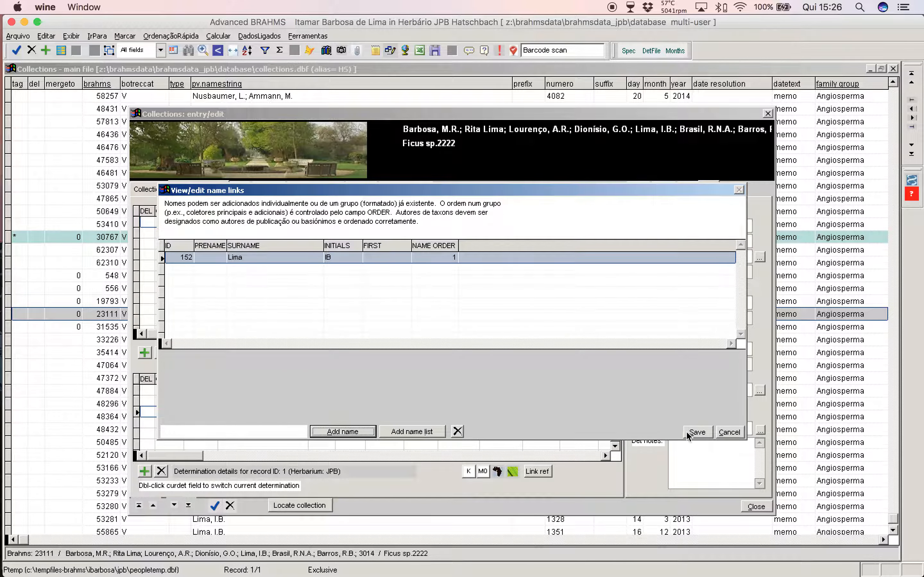
{"action": "left_click", "coordinate": [698, 432]}
Step: Set the date of the Ficus sp.3 determination to day 22, month 3, year 2017
{"action": "left_click", "coordinate": [356, 411]}
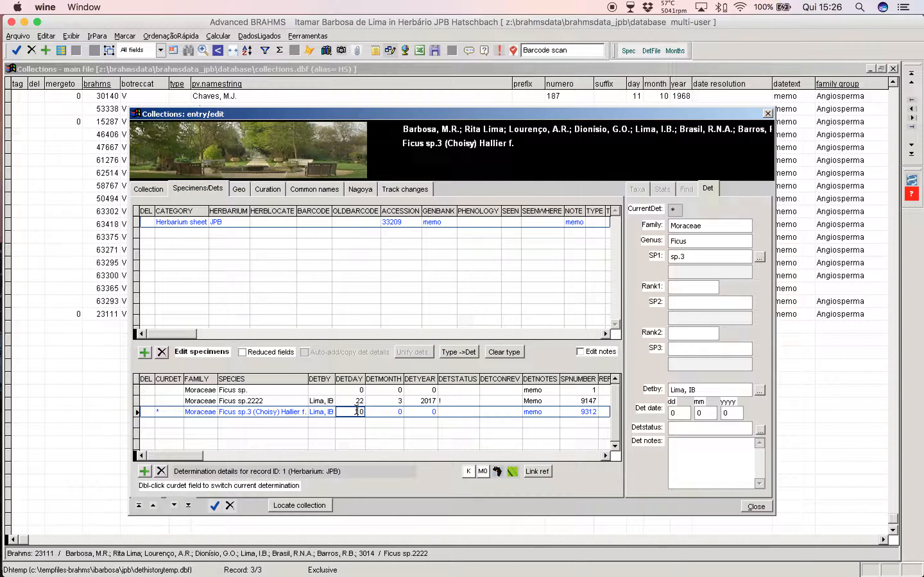
{"action": "type", "text": "22"}
{"action": "key", "text": "Tab"}
{"action": "type", "text": "3"}
{"action": "key", "text": "Tab"}
{"action": "type", "text": "2017"}
{"action": "key", "text": "Tab"}
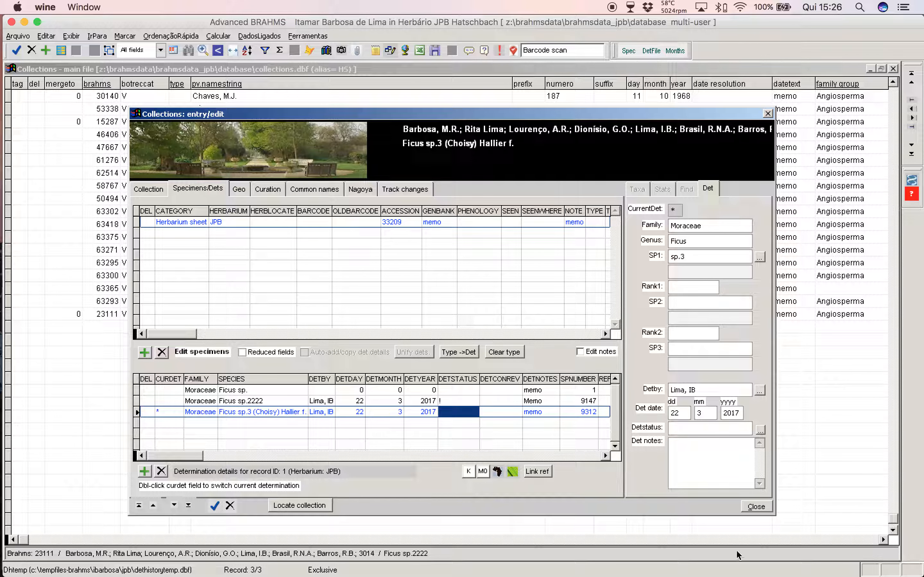
Step: Close the collection's record form and the collections file, and dismiss the chat notification
{"action": "left_click", "coordinate": [757, 507]}
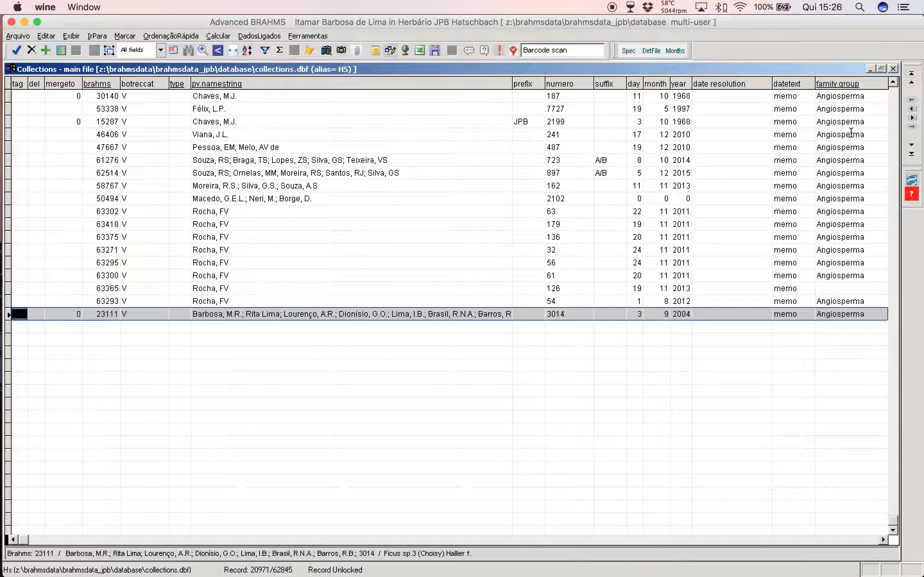
{"action": "left_click", "coordinate": [894, 69]}
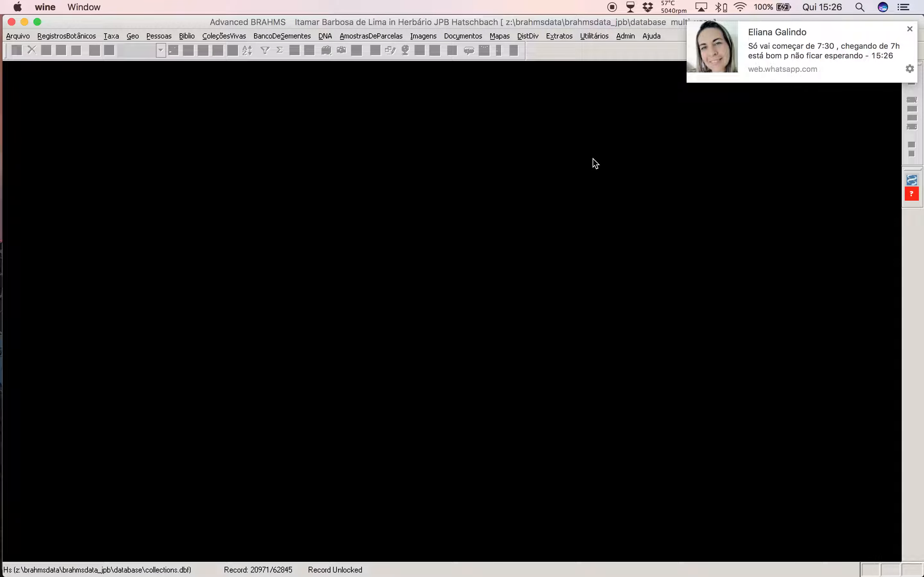
{"action": "left_click", "coordinate": [910, 28]}
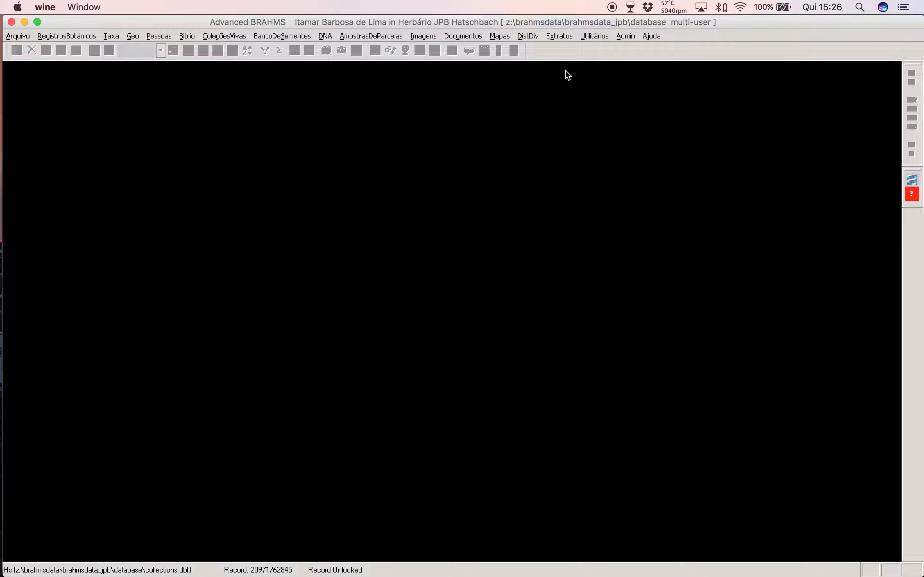